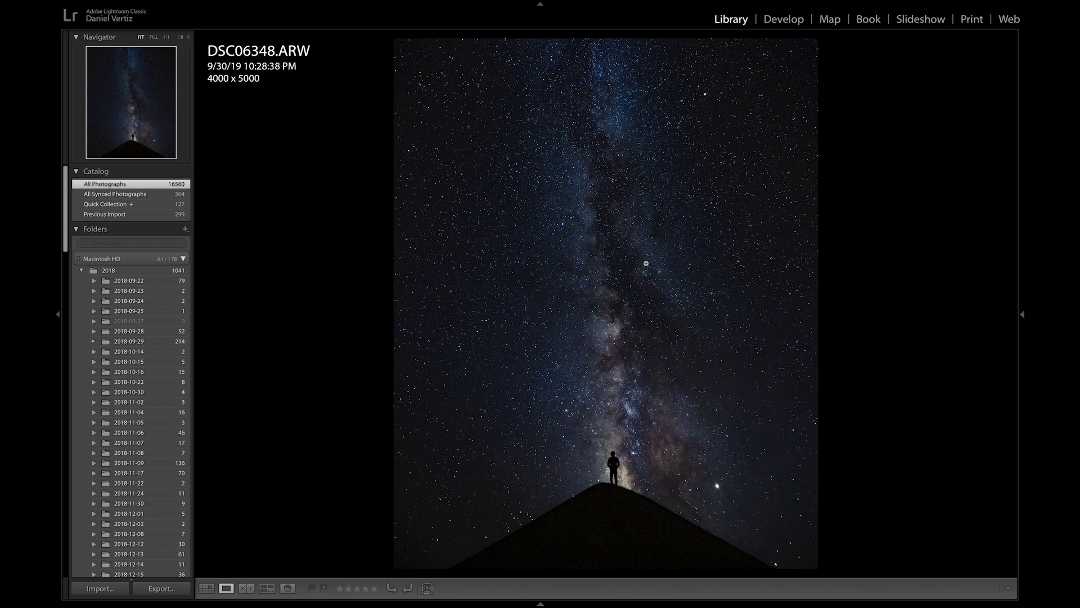
Step: Open DSC06348.ARW in the Develop module and reset all its previous edits
{"action": "left_click", "coordinate": [784, 19]}
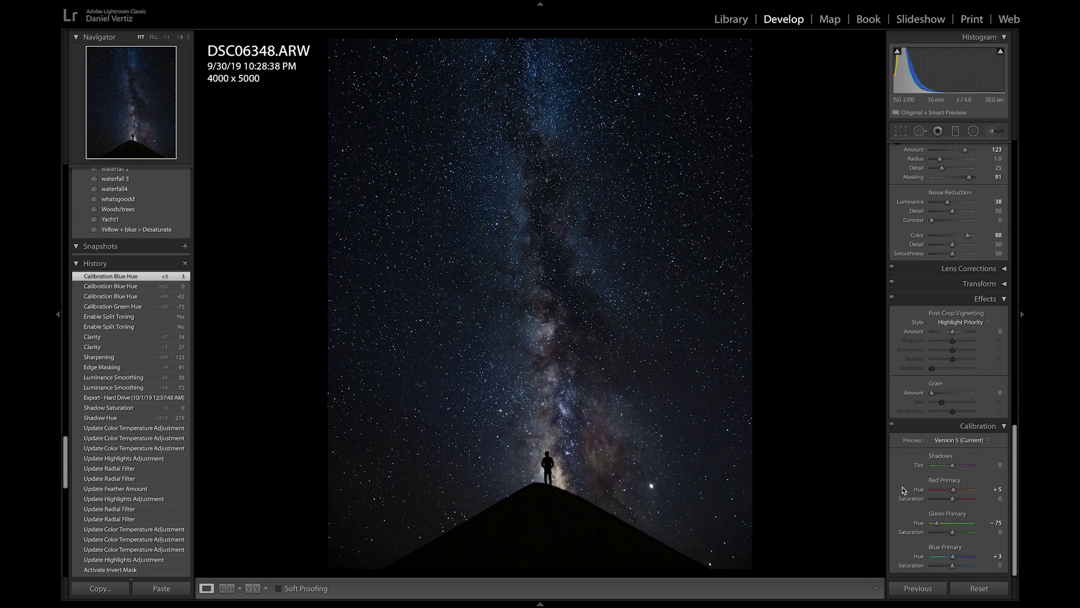
{"action": "left_click", "coordinate": [980, 588]}
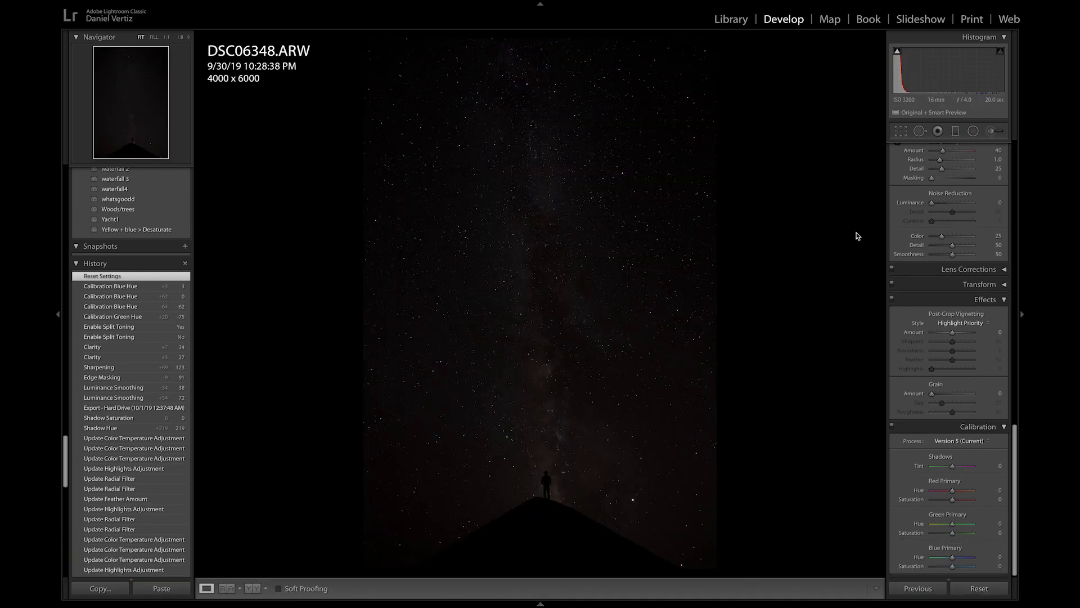
Step: Return to the Basic panel and cool the white balance Temp slightly
{"action": "scroll", "coordinate": [943, 221], "scroll_direction": "up", "scroll_amount": 5}
{"action": "scroll", "coordinate": [943, 221], "scroll_direction": "up", "scroll_amount": 10}
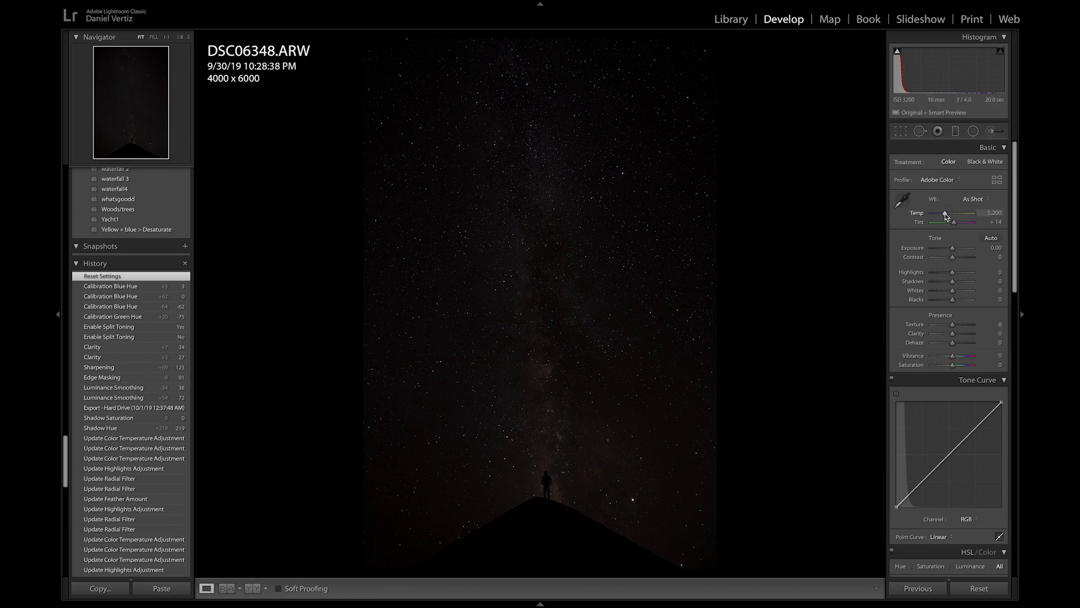
{"action": "left_click_drag", "start_coordinate": [945, 214], "coordinate": [944, 215]}
Step: Set white balance Temp to 3,808 for a blue sky, keeping Exposure at +1.40
{"action": "mouse_move", "coordinate": [939, 216]}
{"action": "left_mouse_down"}
{"action": "mouse_move", "coordinate": [961, 251]}
{"action": "mouse_move", "coordinate": [944, 216]}
{"action": "left_mouse_up"}
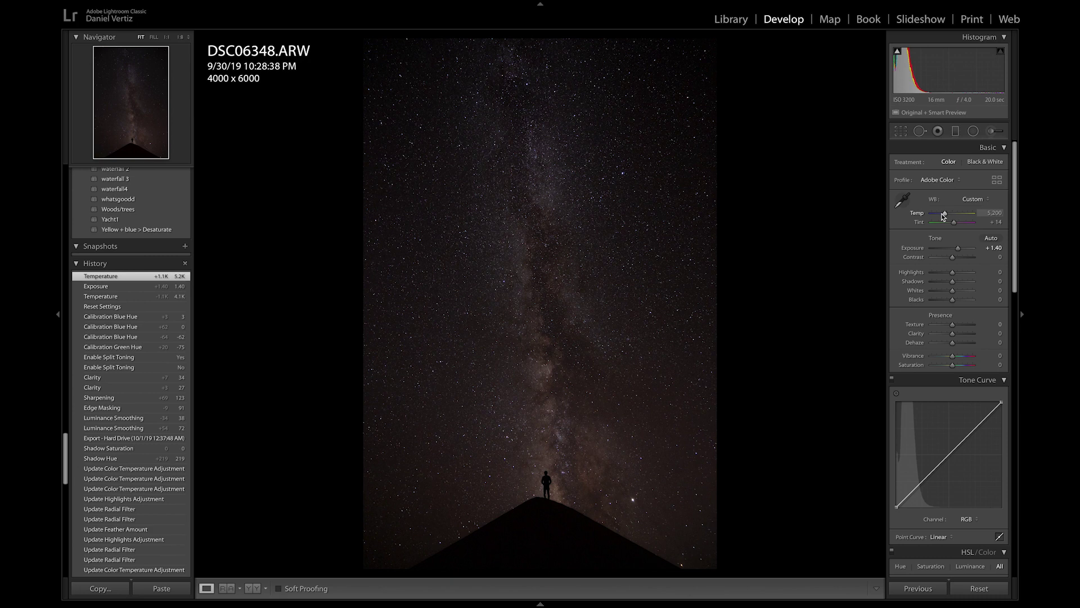
{"action": "left_click_drag", "start_coordinate": [944, 216], "coordinate": [937, 219]}
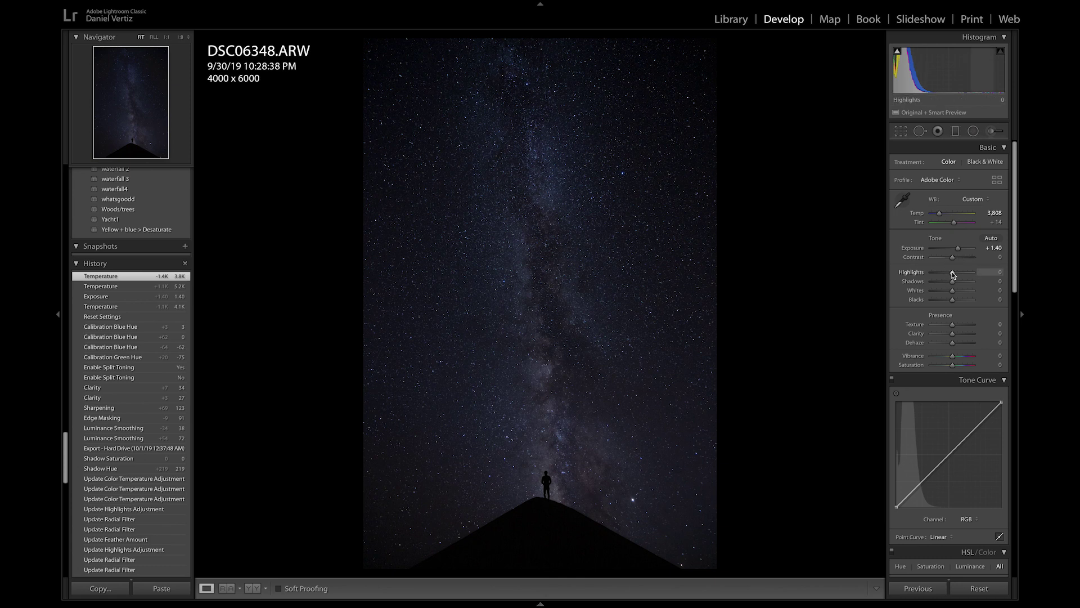
Step: Set Highlights +78, Shadows +8, Blacks −18, Vibrance +55 and Saturation −12
{"action": "left_click_drag", "start_coordinate": [958, 272], "coordinate": [969, 274]}
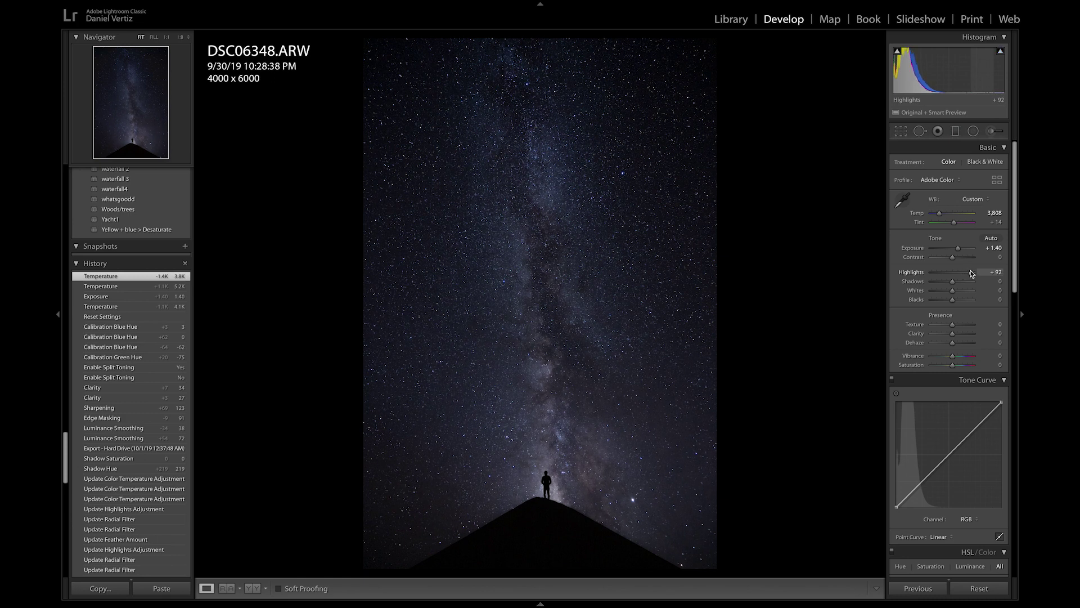
{"action": "left_click_drag", "start_coordinate": [968, 274], "coordinate": [968, 273]}
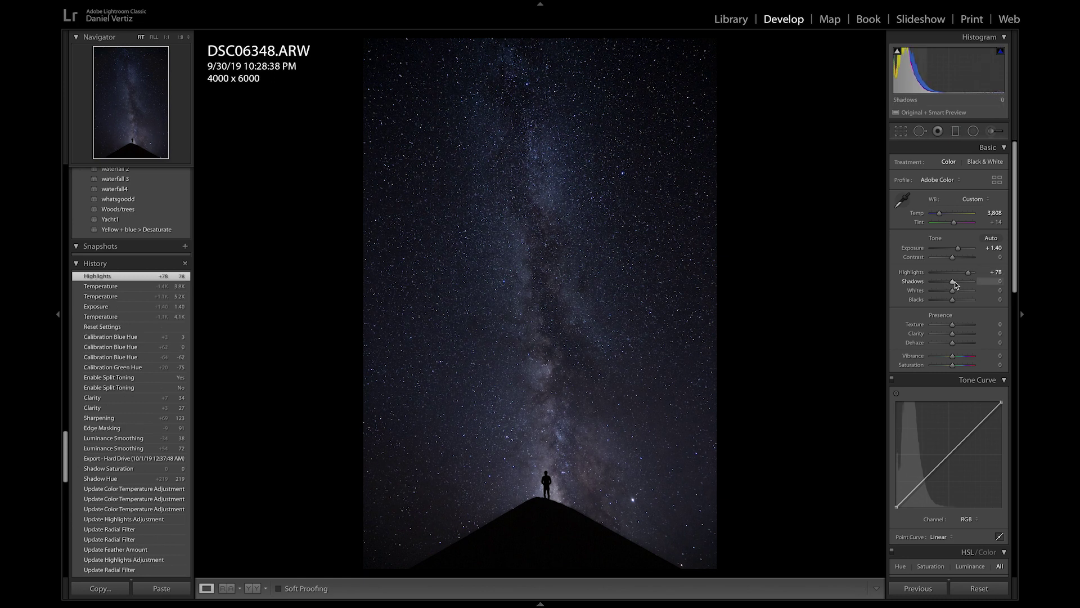
{"action": "mouse_move", "coordinate": [954, 285]}
{"action": "left_mouse_down"}
{"action": "mouse_move", "coordinate": [965, 284]}
{"action": "mouse_move", "coordinate": [953, 292]}
{"action": "left_mouse_up"}
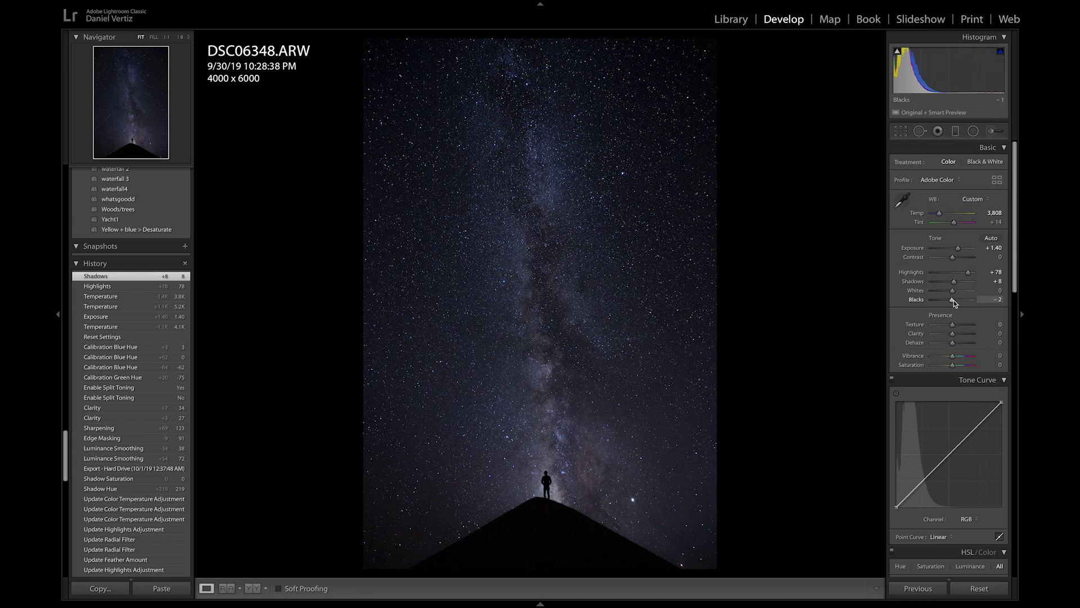
{"action": "left_click_drag", "start_coordinate": [954, 300], "coordinate": [951, 305]}
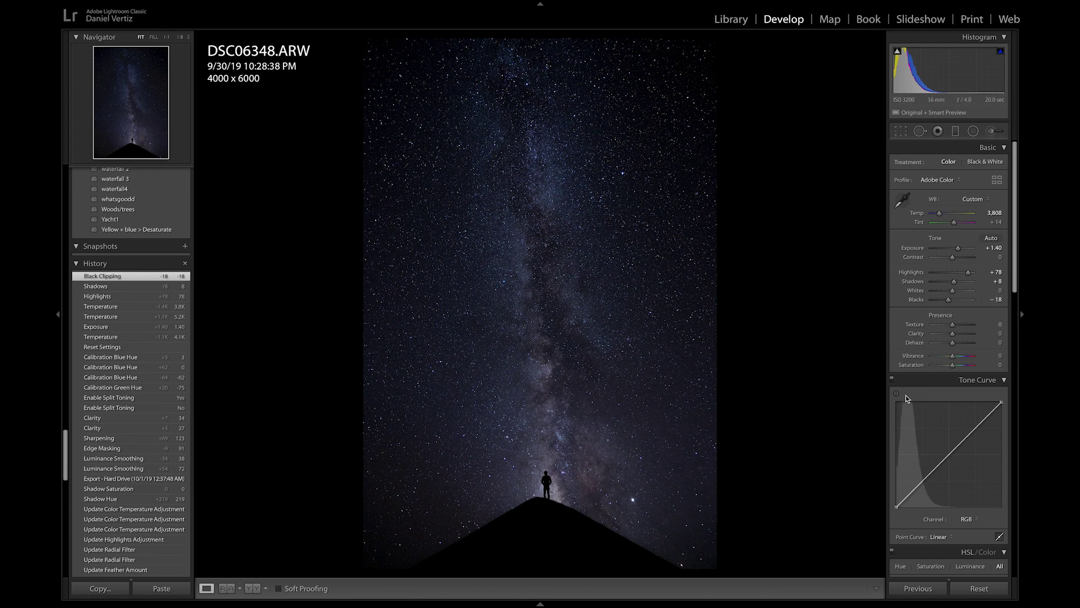
{"action": "left_click_drag", "start_coordinate": [952, 355], "coordinate": [963, 358]}
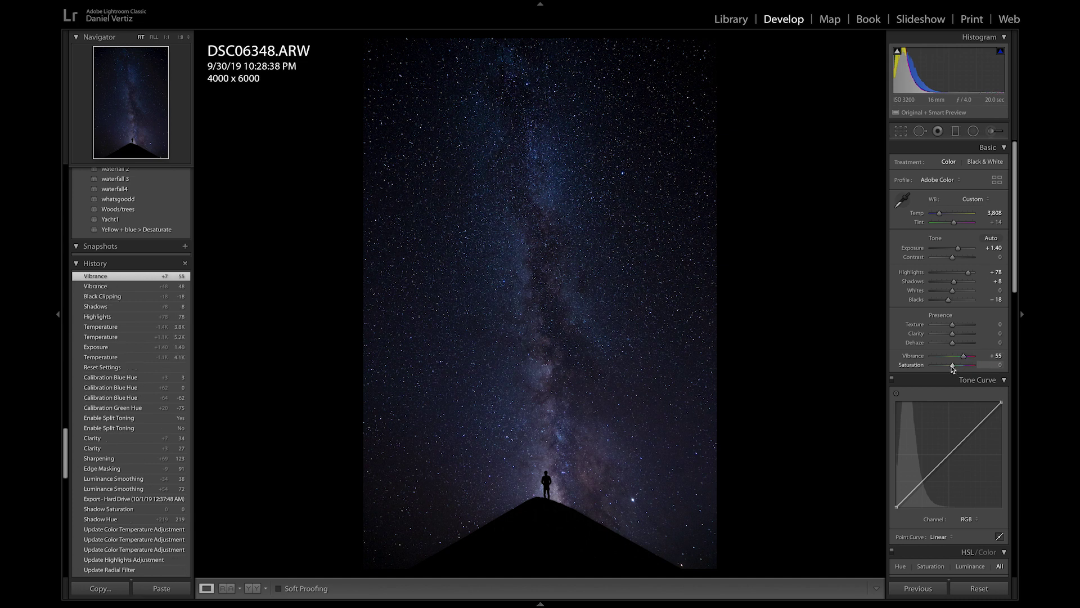
{"action": "left_click_drag", "start_coordinate": [950, 366], "coordinate": [949, 366]}
Step: Toggle the Before/After view twice to compare the edit with the original
{"action": "key", "text": "backslash"}
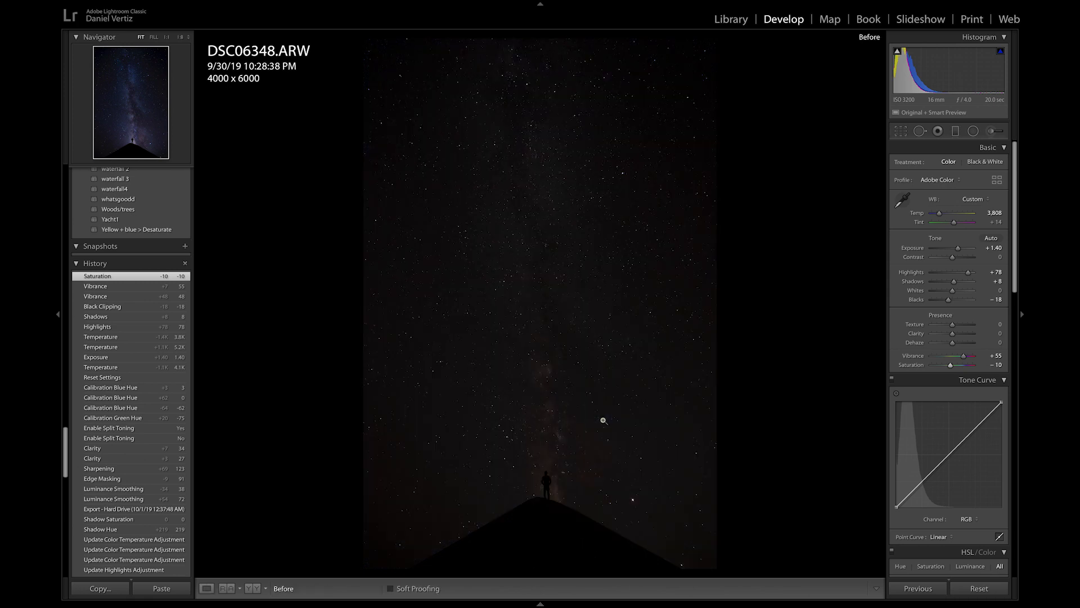
{"action": "key", "text": "backslash"}
{"action": "key", "text": "backslash"}
{"action": "key", "text": "backslash"}
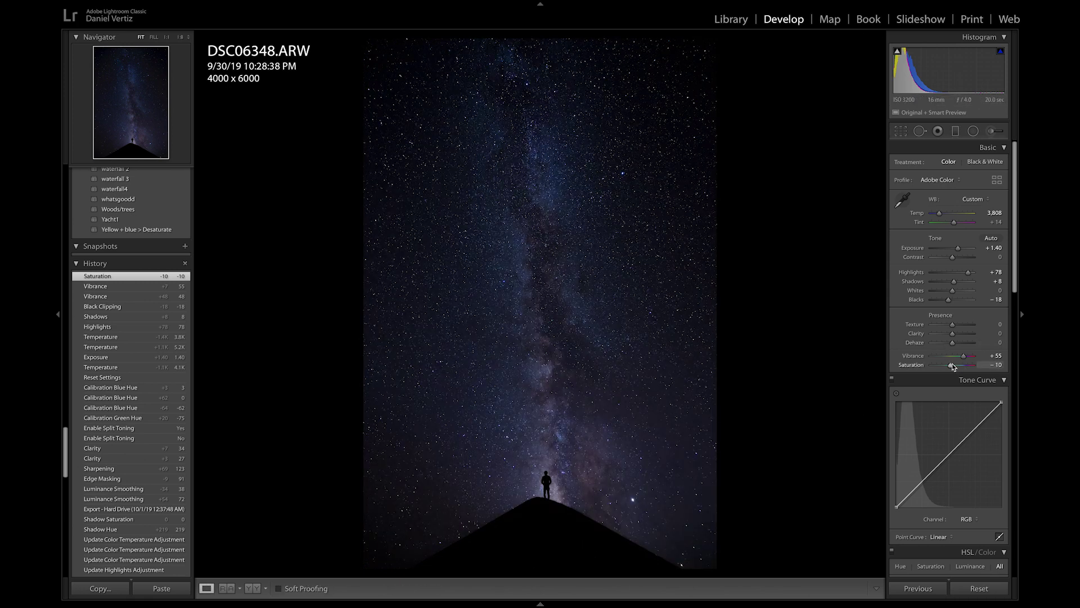
{"action": "key", "text": "backslash"}
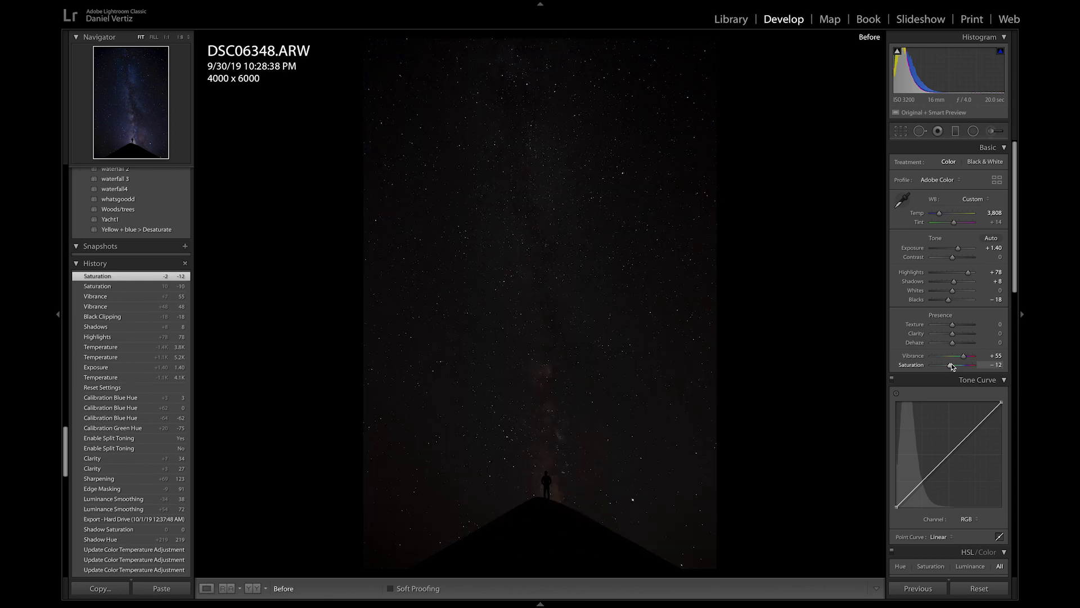
{"action": "key", "text": "backslash"}
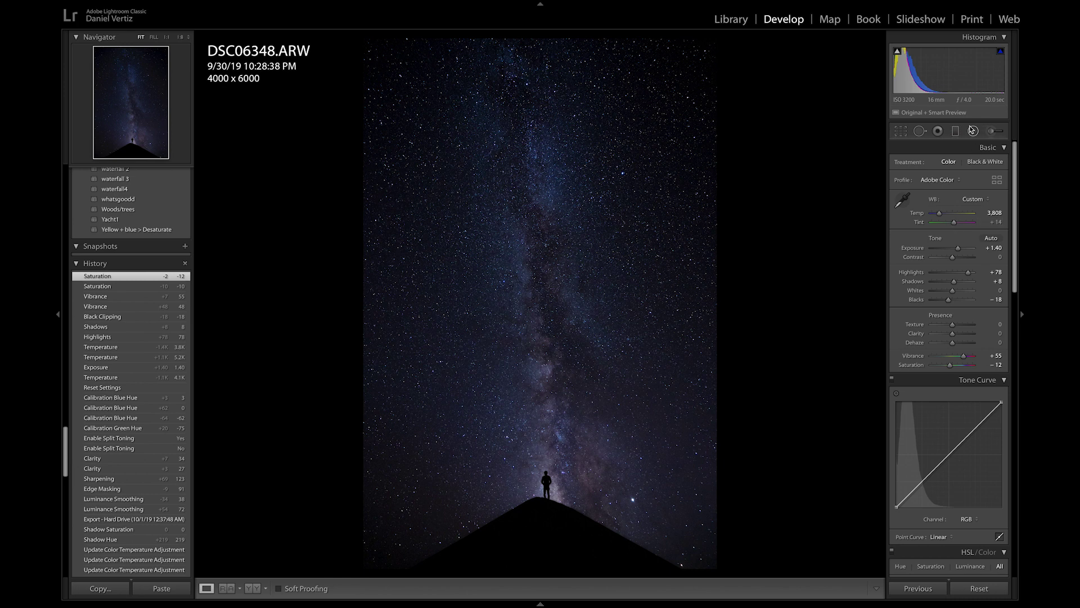
{"action": "scroll", "coordinate": [945, 363], "scroll_direction": "down", "scroll_amount": 2}
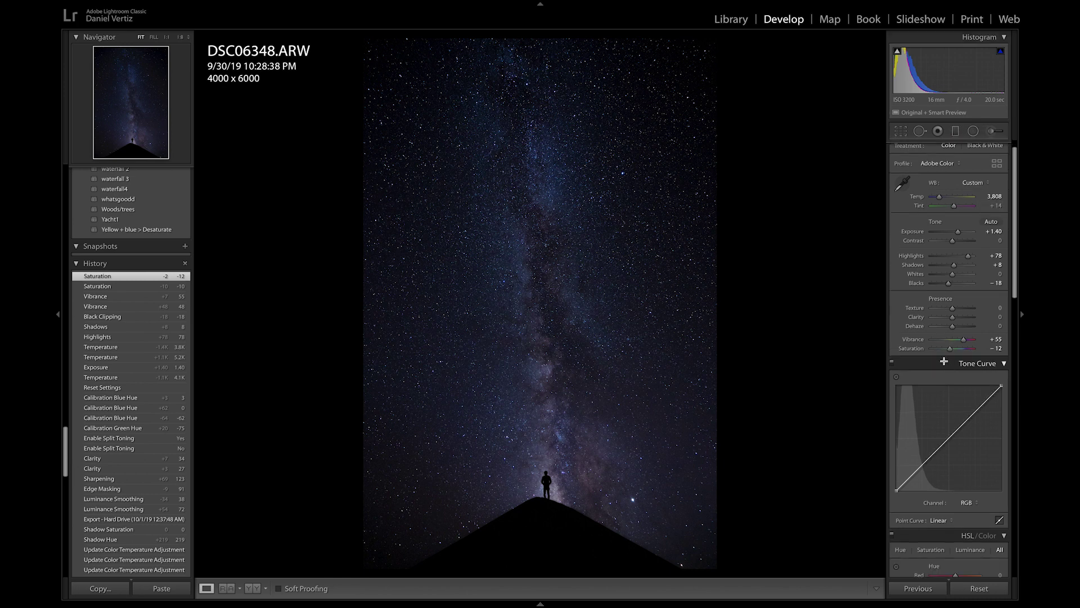
{"action": "scroll", "coordinate": [945, 364], "scroll_direction": "up", "scroll_amount": 2}
{"action": "scroll", "coordinate": [944, 483], "scroll_direction": "down", "scroll_amount": 10}
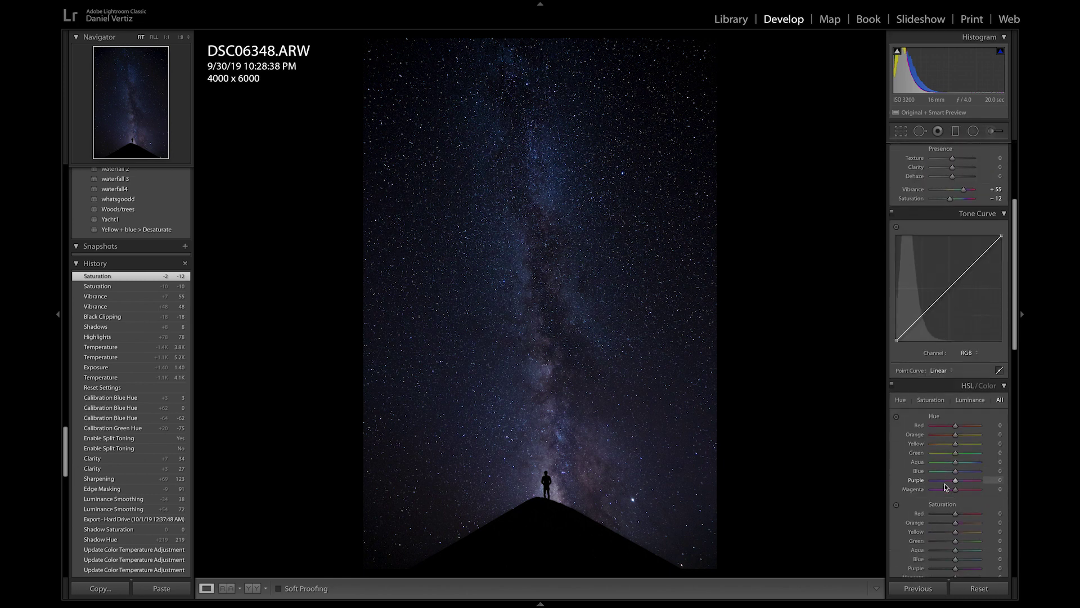
{"action": "scroll", "coordinate": [945, 484], "scroll_direction": "up", "scroll_amount": 10}
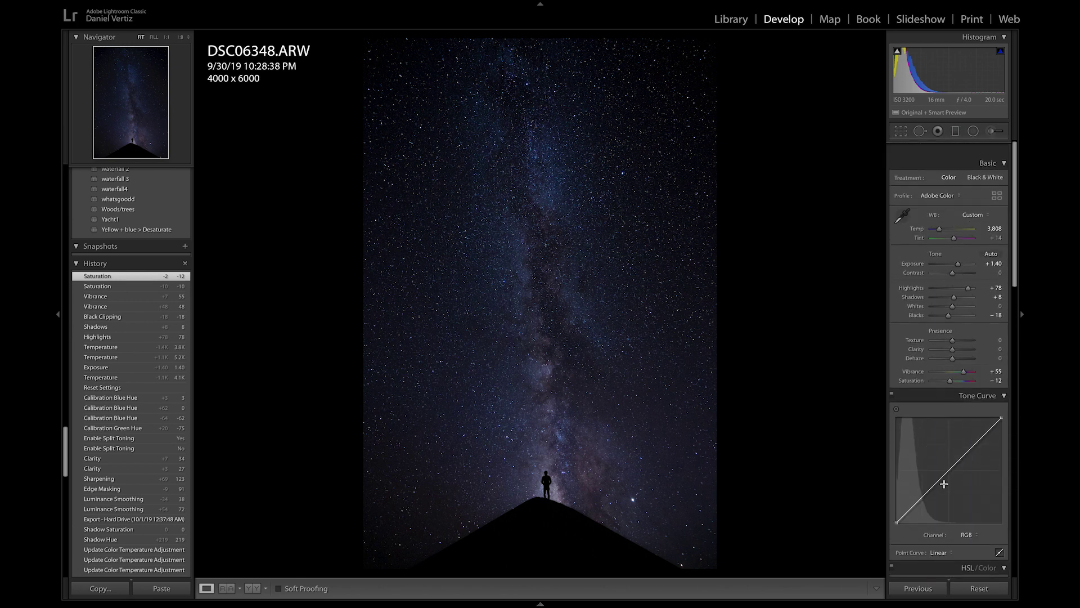
{"action": "left_click", "coordinate": [976, 134]}
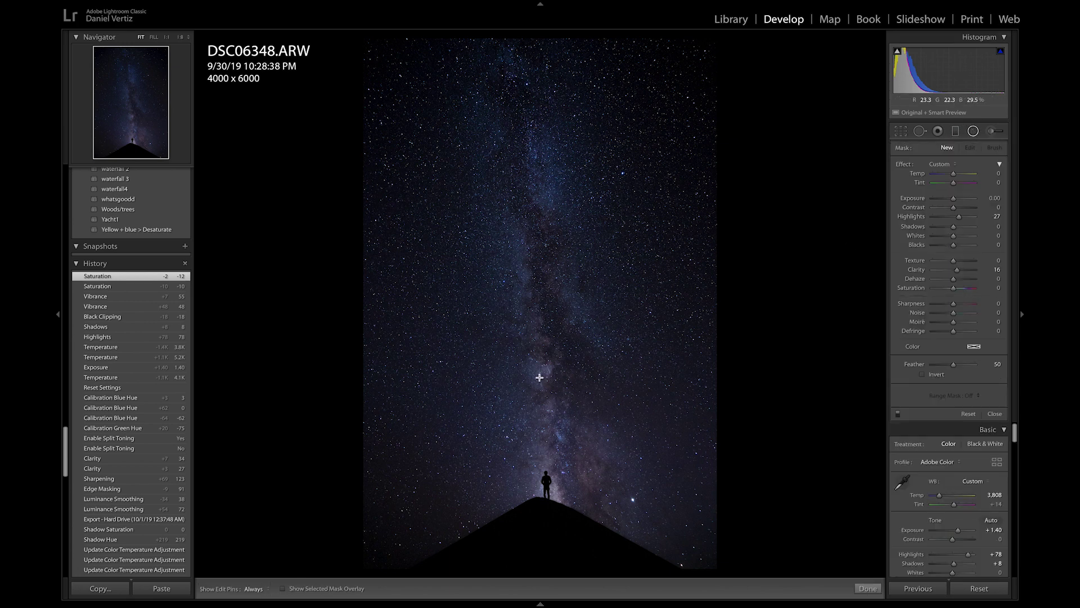
Step: Draw a radial filter over the Milky Way core, stretch it and invert its mask
{"action": "left_click_drag", "start_coordinate": [551, 369], "coordinate": [600, 471]}
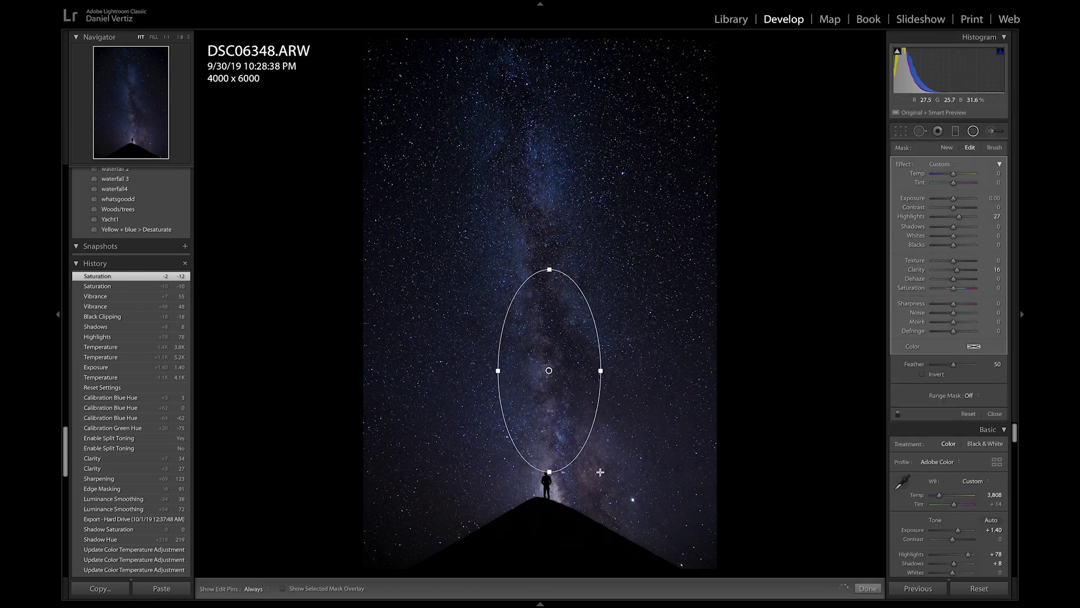
{"action": "key", "text": "Delete"}
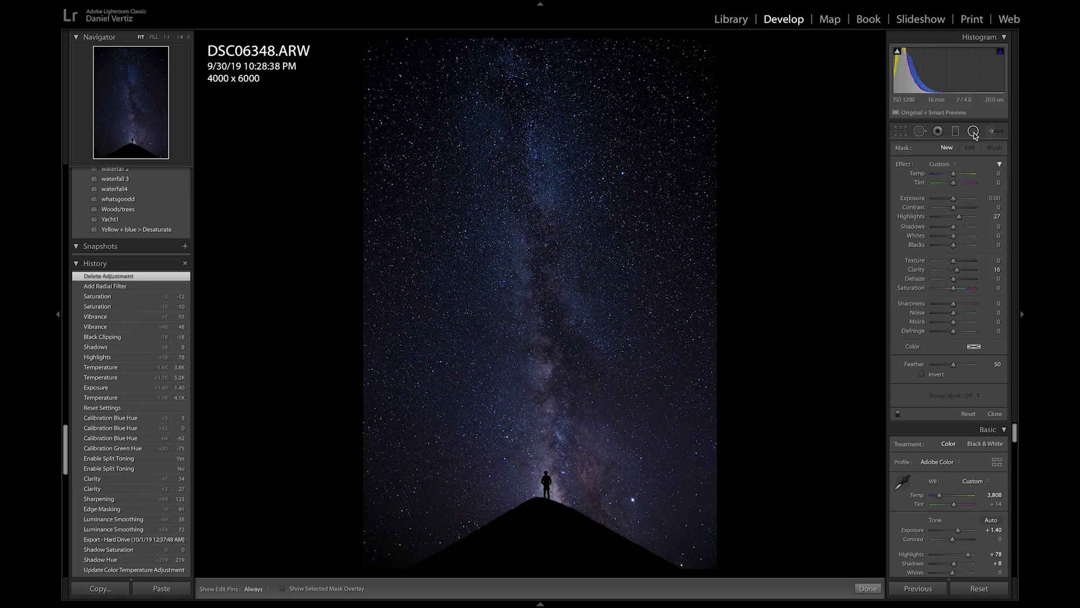
{"action": "left_click", "coordinate": [974, 131]}
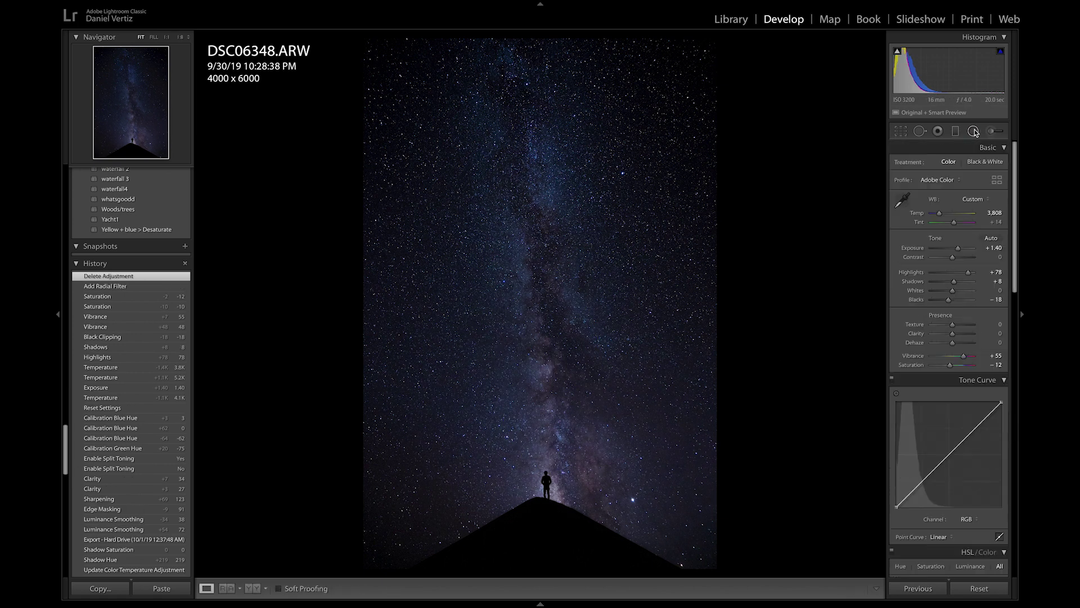
{"action": "left_click", "coordinate": [974, 131]}
{"action": "left_click_drag", "start_coordinate": [518, 323], "coordinate": [560, 434]}
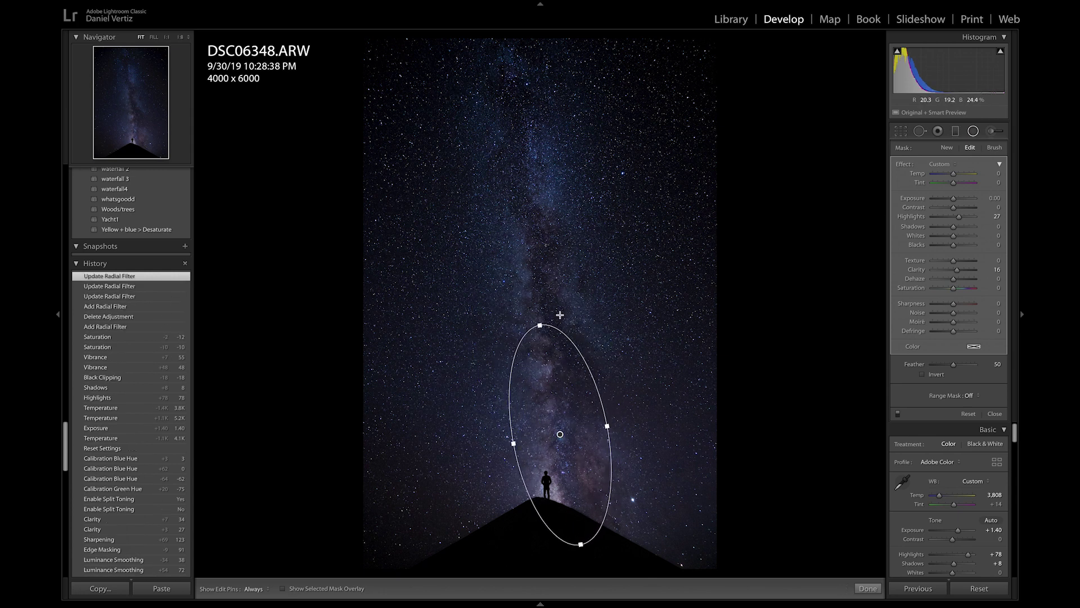
{"action": "left_click_drag", "start_coordinate": [540, 324], "coordinate": [537, 293]}
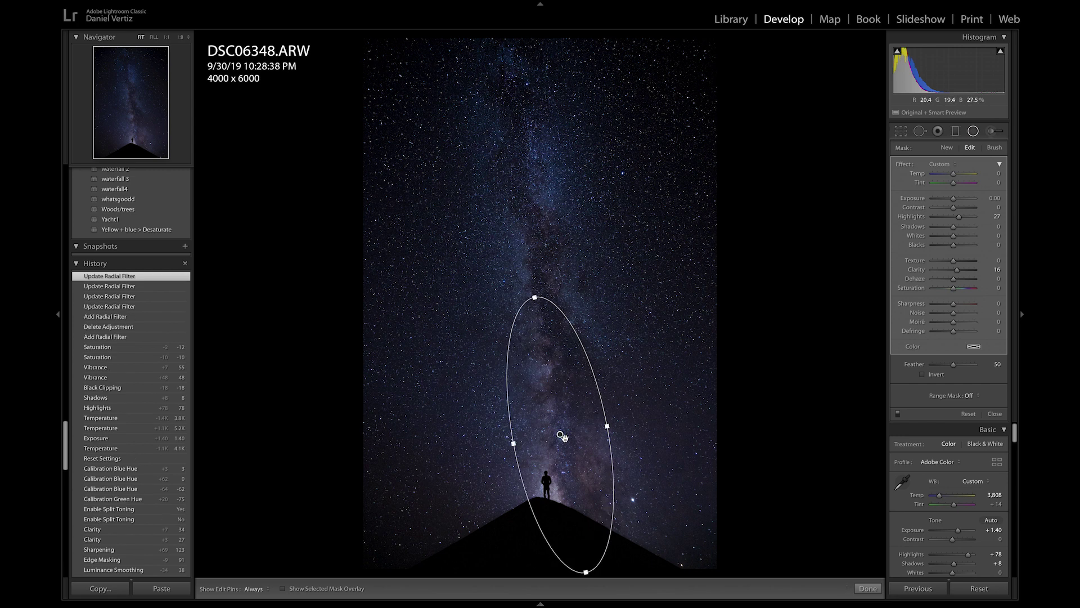
{"action": "left_click_drag", "start_coordinate": [560, 434], "coordinate": [516, 431]}
{"action": "left_click_drag", "start_coordinate": [621, 411], "coordinate": [622, 411]}
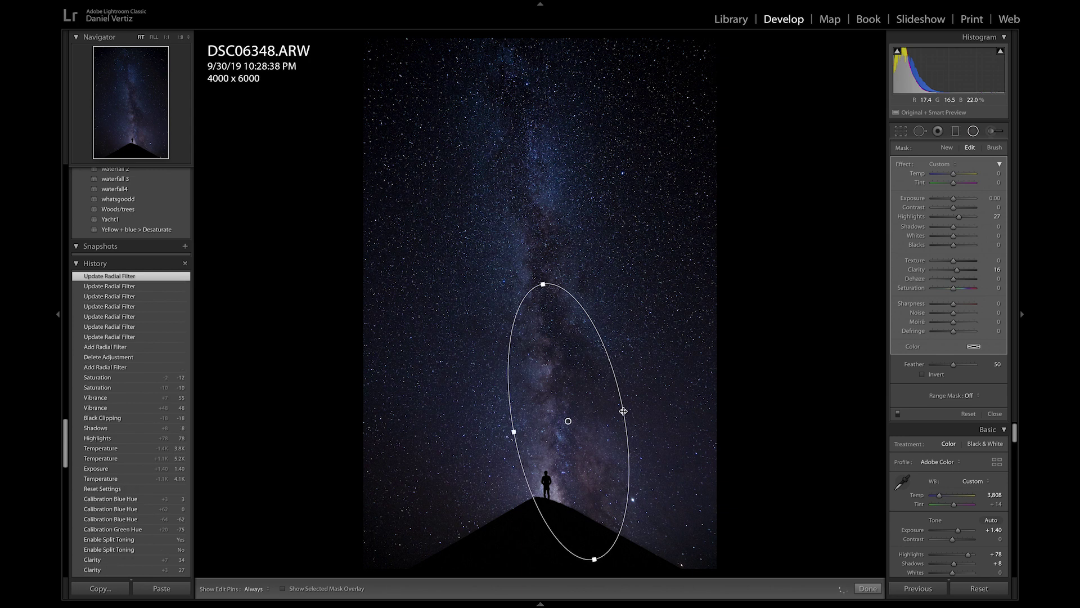
{"action": "left_click", "coordinate": [922, 374]}
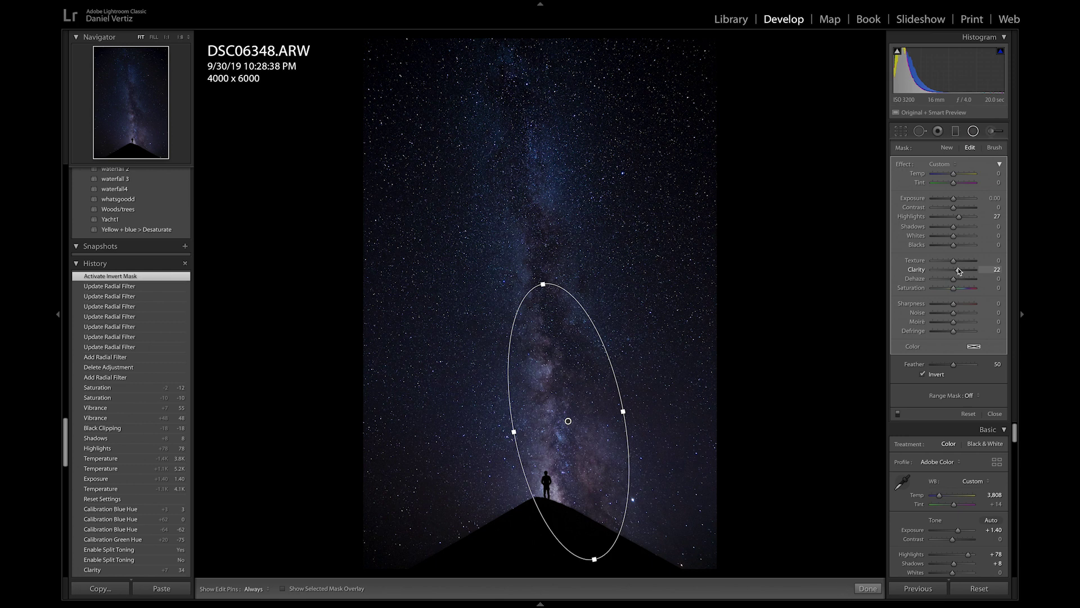
Step: Enlarge and tilt the radial filter ellipse to follow the Milky Way
{"action": "left_click_drag", "start_coordinate": [959, 272], "coordinate": [959, 272]}
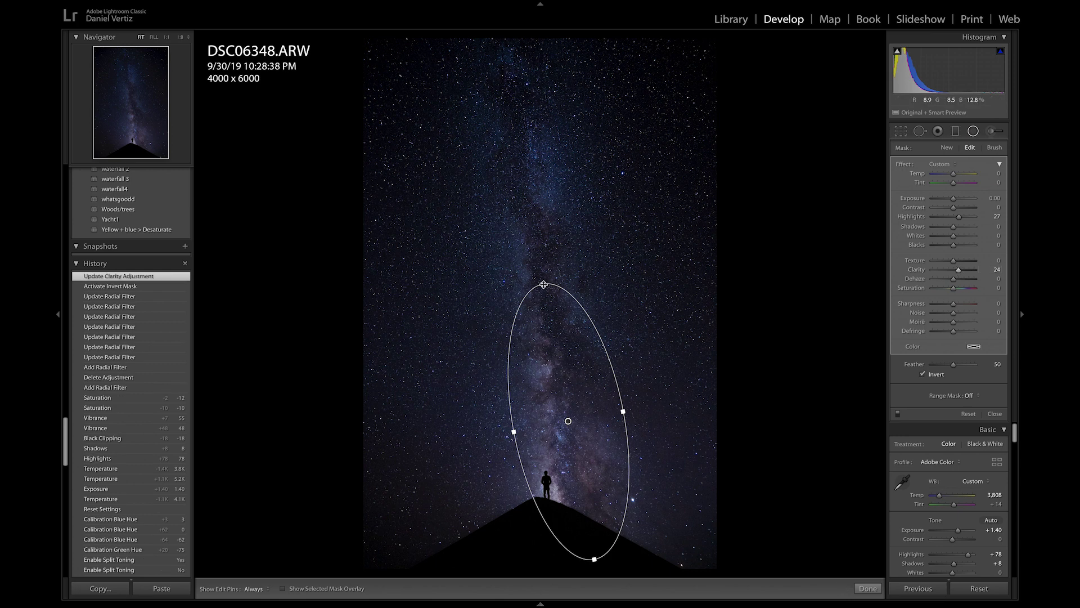
{"action": "left_click_drag", "start_coordinate": [543, 284], "coordinate": [534, 236]}
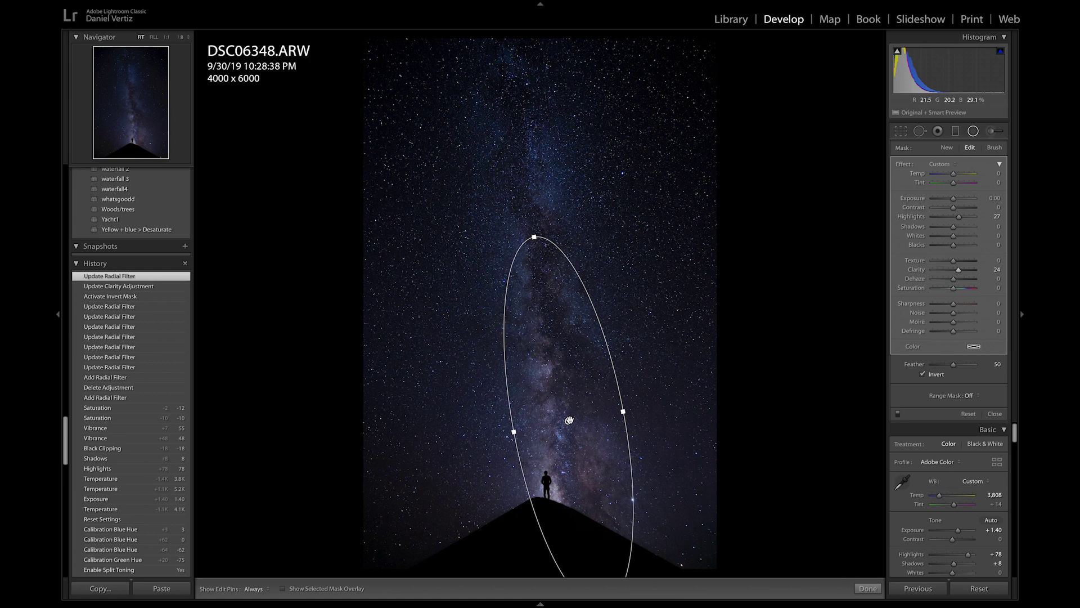
{"action": "left_click_drag", "start_coordinate": [545, 460], "coordinate": [543, 449]}
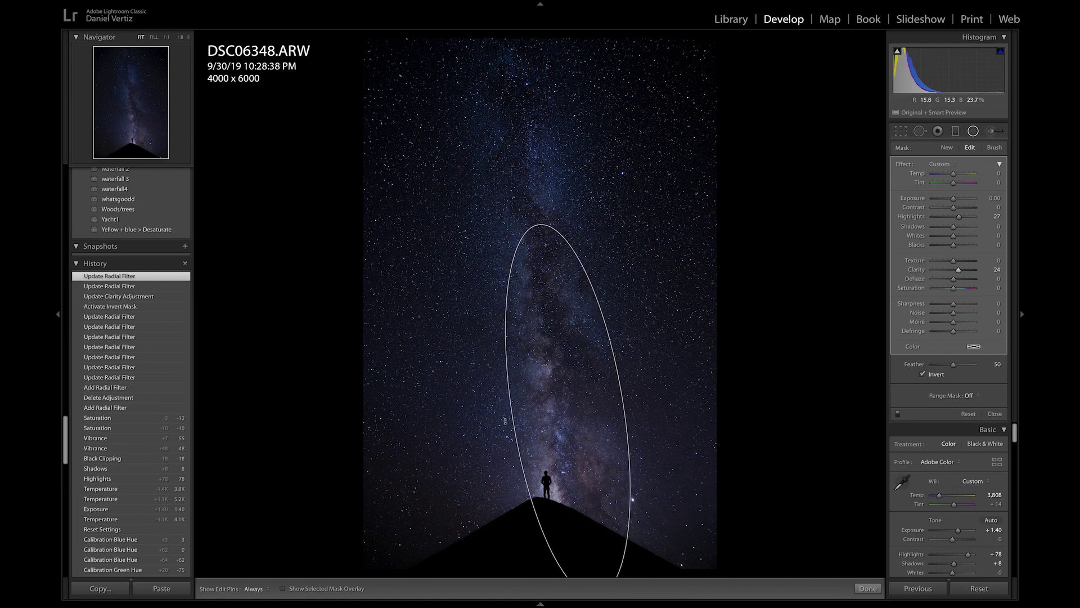
{"action": "left_click_drag", "start_coordinate": [505, 419], "coordinate": [562, 409]}
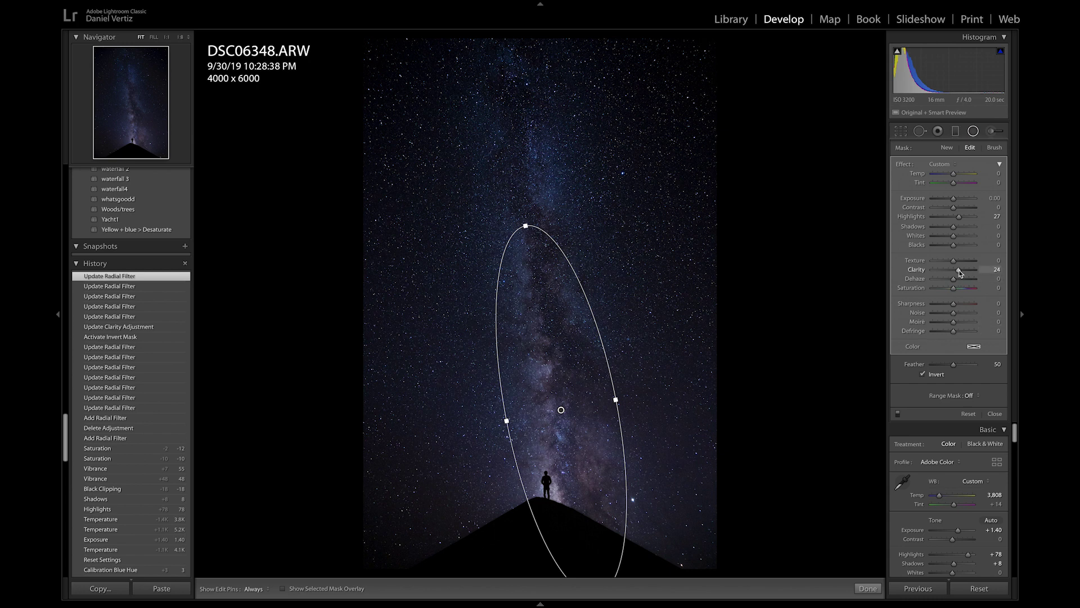
Step: Set the radial filter's Clarity to 21 and Highlights to 37, and adjust its Dehaze
{"action": "left_click_drag", "start_coordinate": [960, 269], "coordinate": [958, 272]}
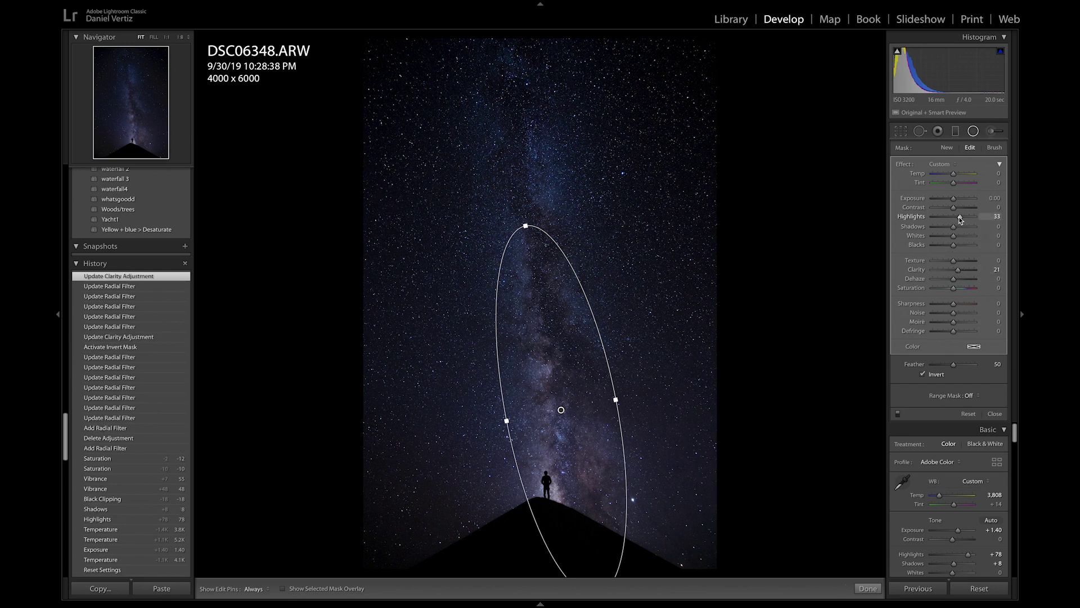
{"action": "left_click_drag", "start_coordinate": [959, 216], "coordinate": [960, 217]}
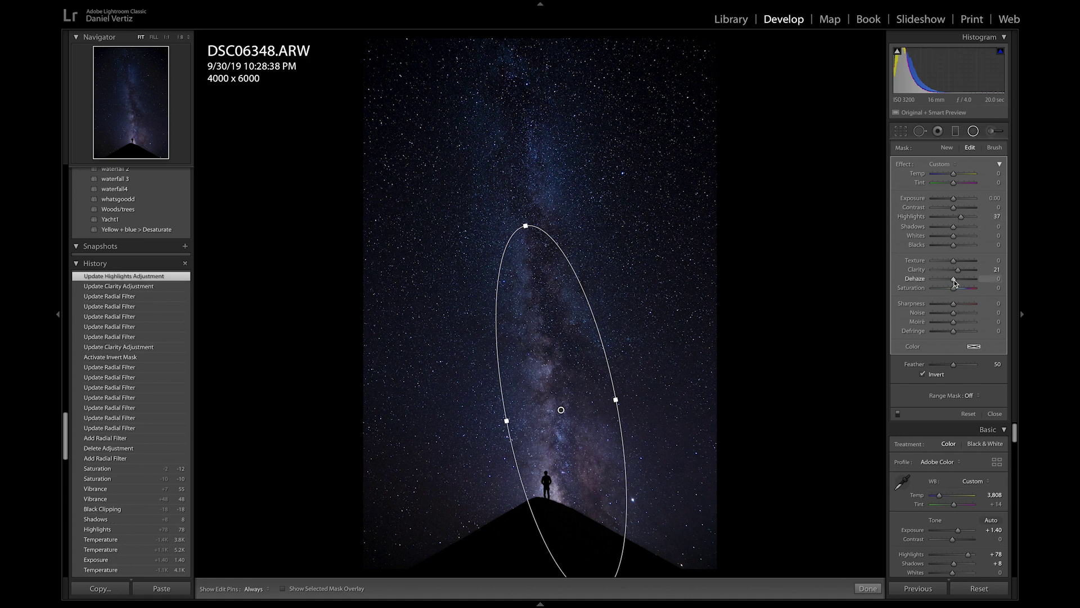
{"action": "left_click_drag", "start_coordinate": [954, 280], "coordinate": [957, 280]}
{"action": "left_click_drag", "start_coordinate": [957, 281], "coordinate": [957, 281]}
{"action": "double_click", "coordinate": [956, 281]}
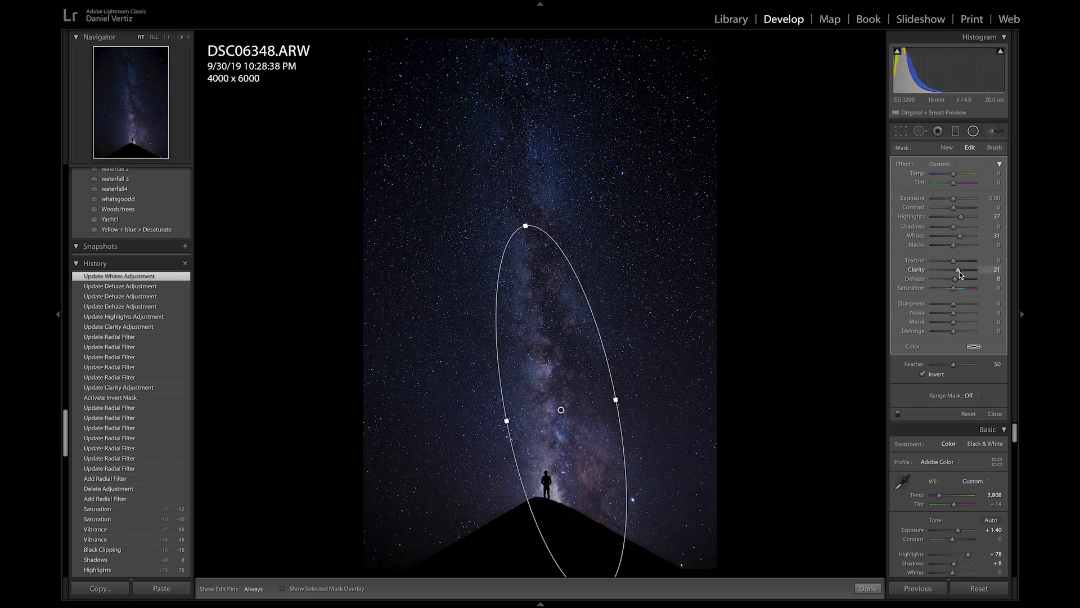
{"action": "key", "text": "shift+m"}
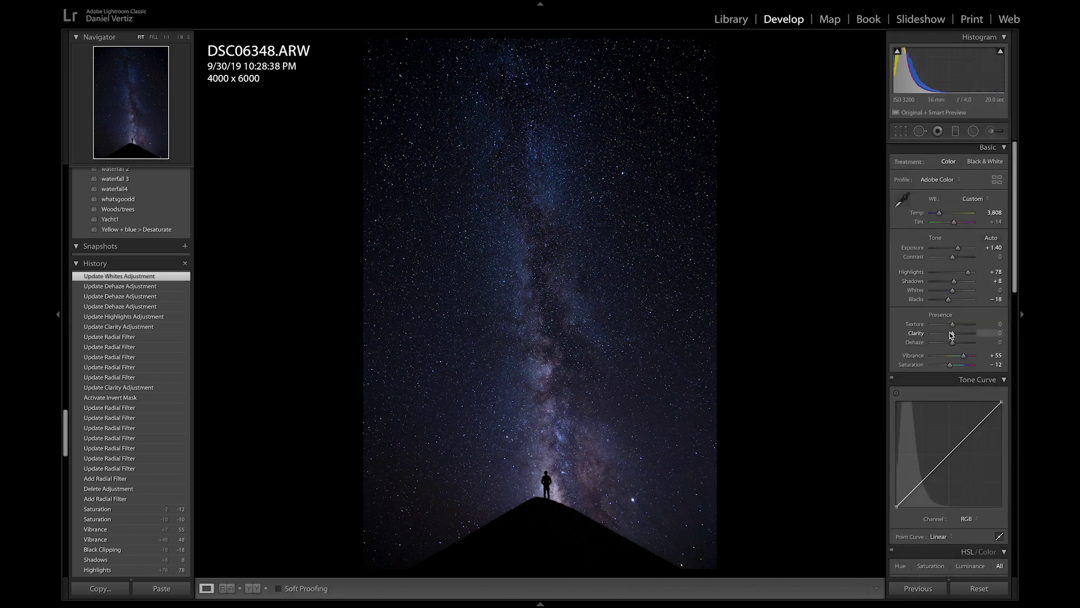
Step: Compare against the unedited photo, then set global Clarity to −3
{"action": "scroll", "coordinate": [950, 334], "scroll_direction": "down", "scroll_amount": 1}
{"action": "key", "text": "backslash"}
{"action": "key", "text": "backslash"}
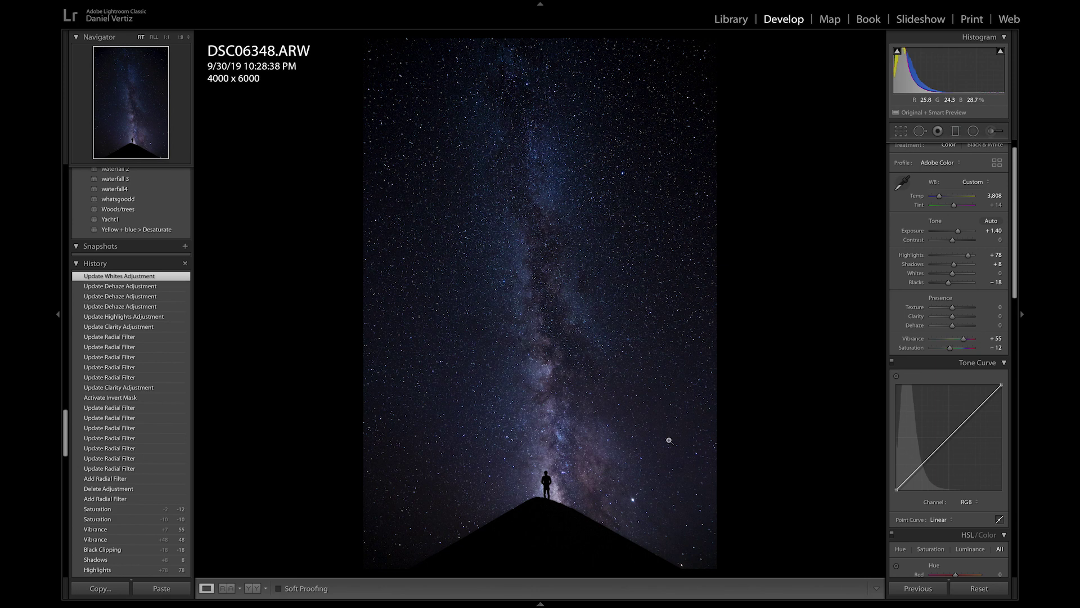
{"action": "scroll", "coordinate": [967, 275], "scroll_direction": "down", "scroll_amount": 3}
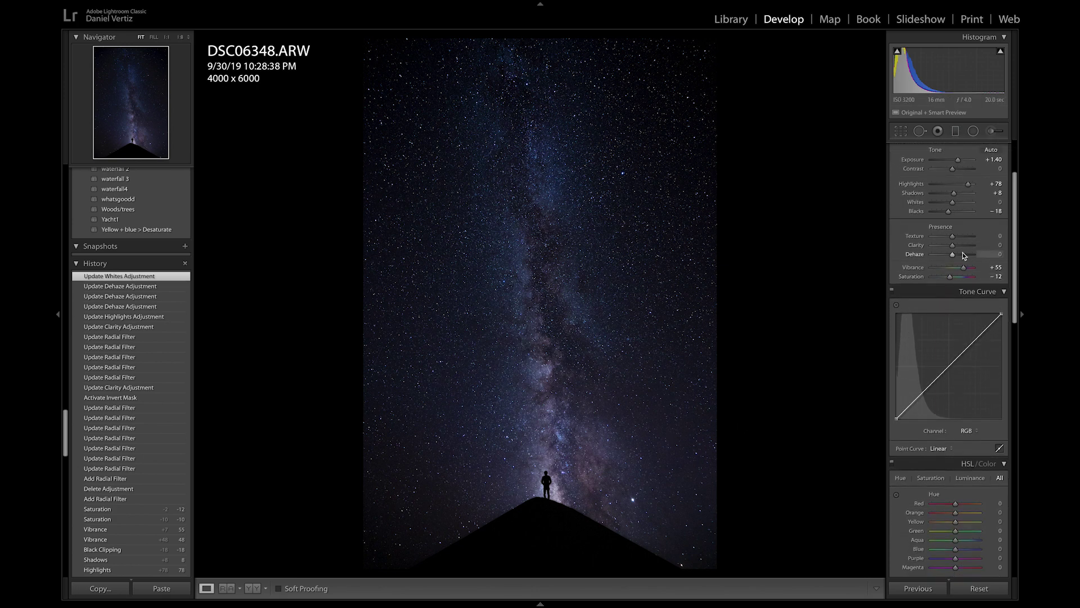
{"action": "mouse_move", "coordinate": [953, 248]}
{"action": "left_mouse_down"}
{"action": "mouse_move", "coordinate": [969, 247]}
{"action": "mouse_move", "coordinate": [951, 248]}
{"action": "left_mouse_up"}
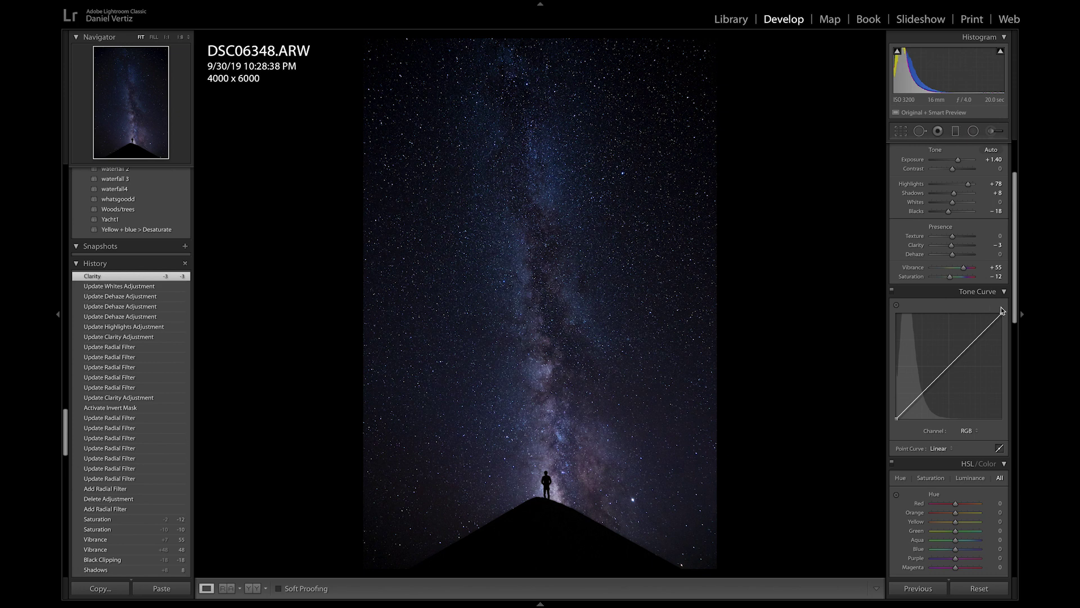
Step: Add shadow, midtone and highlight points to the RGB tone curve and shape an S-curve
{"action": "left_click", "coordinate": [947, 366]}
{"action": "left_click", "coordinate": [919, 397]}
{"action": "left_click", "coordinate": [973, 342]}
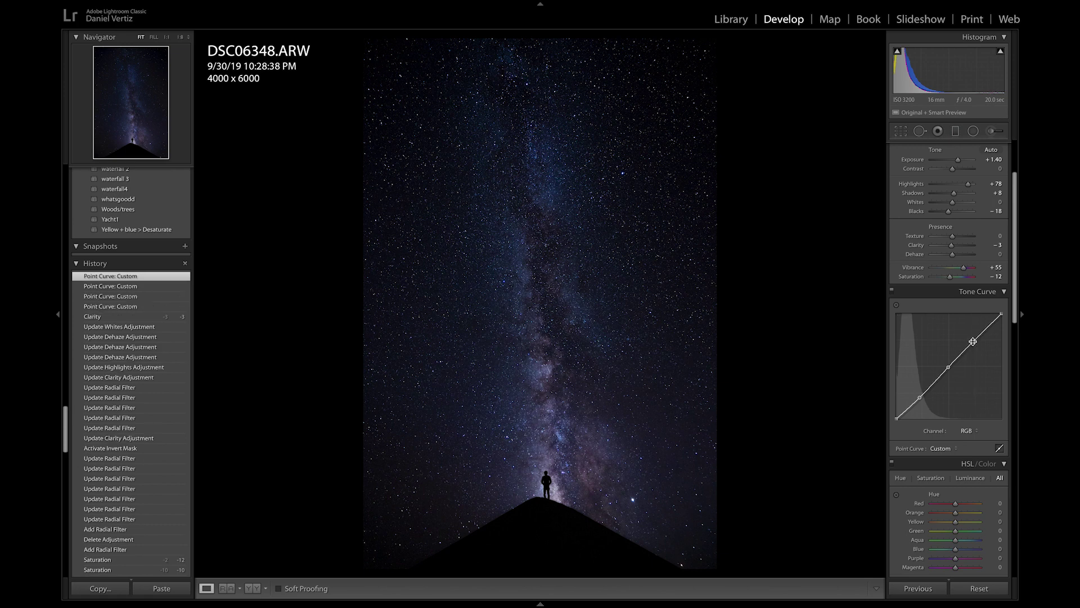
{"action": "left_click_drag", "start_coordinate": [973, 343], "coordinate": [970, 337]}
{"action": "mouse_move", "coordinate": [920, 399]}
{"action": "left_mouse_down"}
{"action": "mouse_move", "coordinate": [919, 409]}
{"action": "mouse_move", "coordinate": [920, 400]}
{"action": "left_mouse_up"}
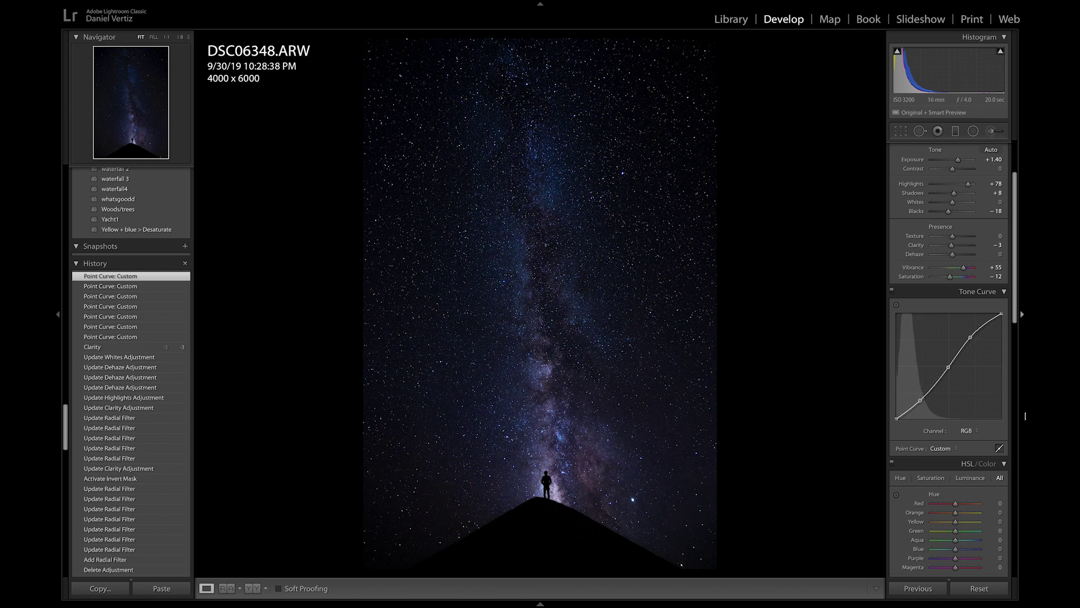
{"action": "left_click_drag", "start_coordinate": [919, 399], "coordinate": [949, 366]}
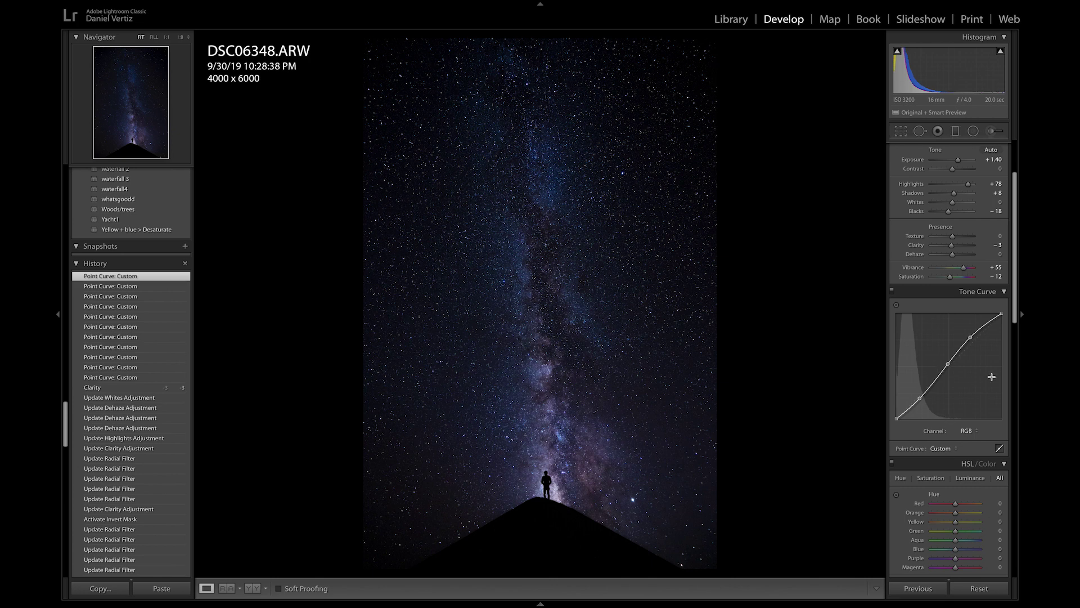
{"action": "left_click_drag", "start_coordinate": [972, 338], "coordinate": [973, 334]}
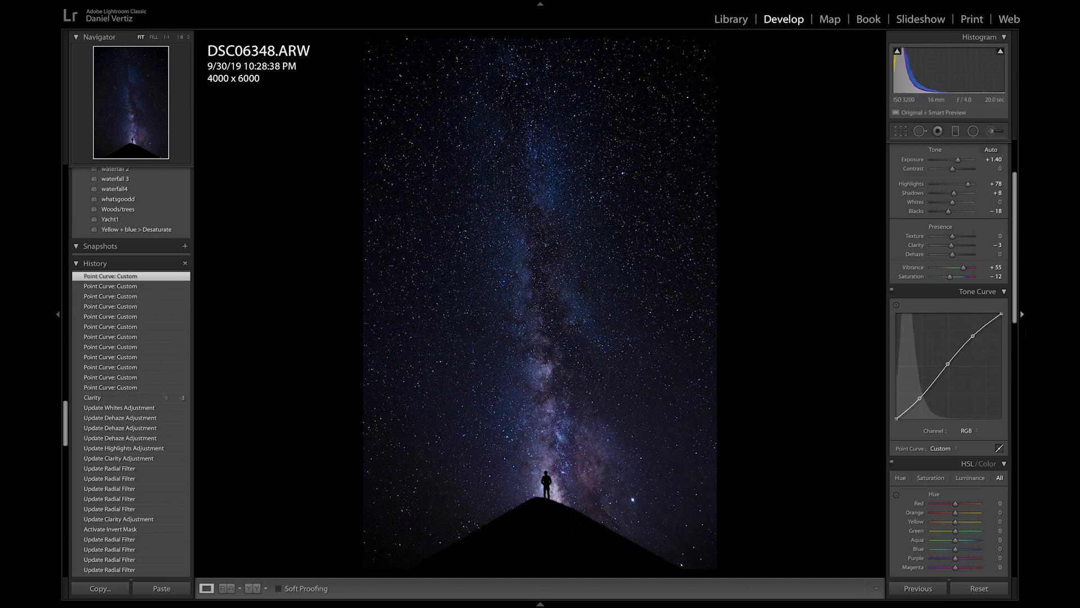
{"action": "scroll", "coordinate": [982, 407], "scroll_direction": "down", "scroll_amount": 4}
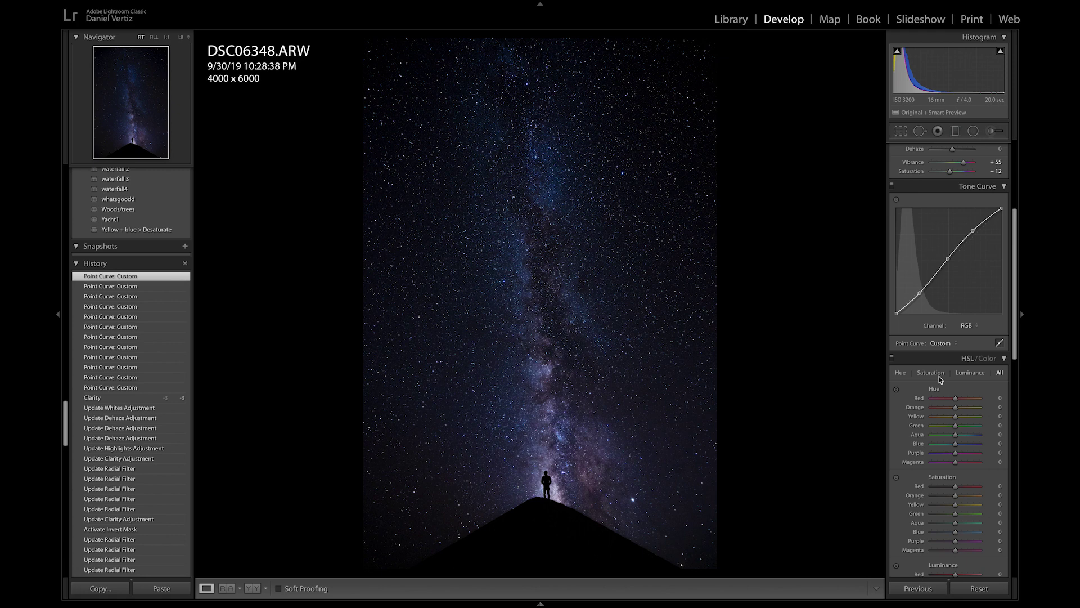
Step: Shift Yellow hue to −71, raise Yellow saturation to +100, Red to +62 and boost Purple
{"action": "scroll", "coordinate": [938, 380], "scroll_direction": "down", "scroll_amount": 5}
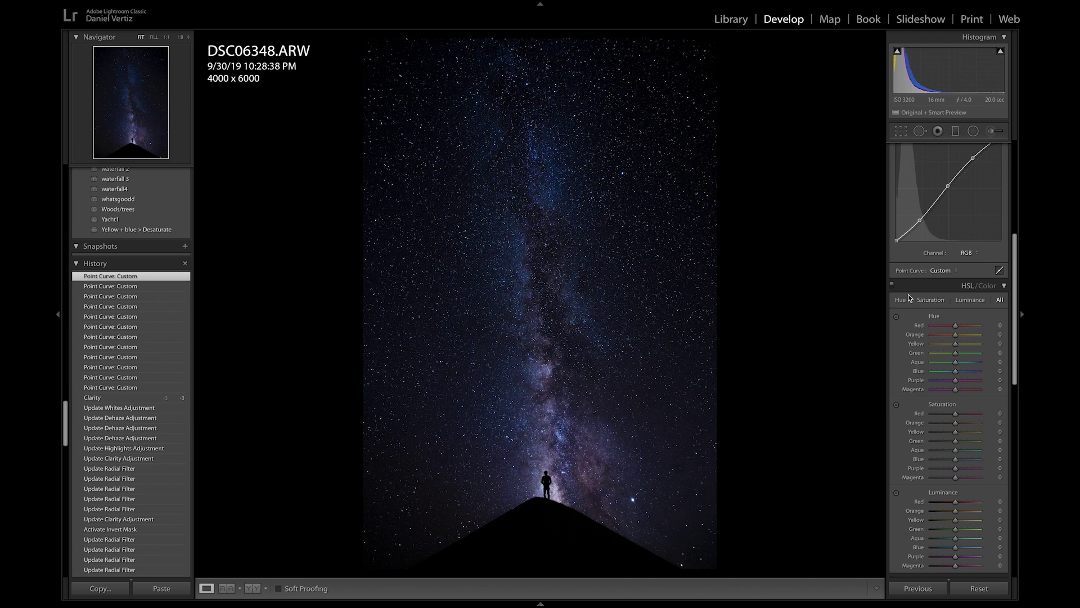
{"action": "scroll", "coordinate": [926, 401], "scroll_direction": "down", "scroll_amount": 3}
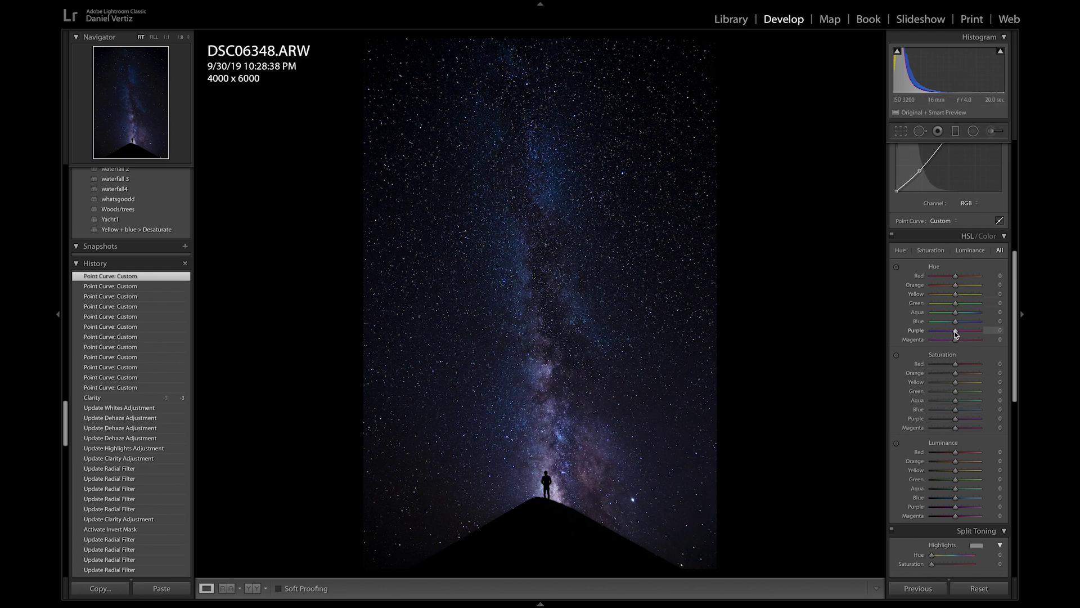
{"action": "left_click_drag", "start_coordinate": [954, 294], "coordinate": [938, 304]}
{"action": "key", "text": "Down"}
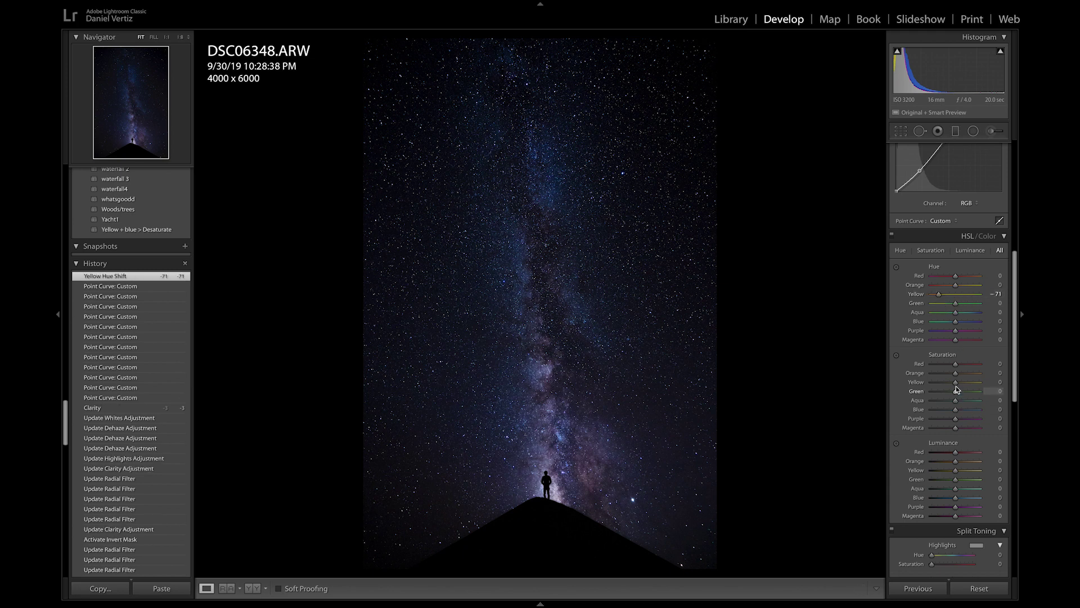
{"action": "mouse_move", "coordinate": [954, 382]}
{"action": "left_mouse_down"}
{"action": "mouse_move", "coordinate": [996, 376]}
{"action": "mouse_move", "coordinate": [993, 388]}
{"action": "mouse_move", "coordinate": [967, 375]}
{"action": "left_mouse_up"}
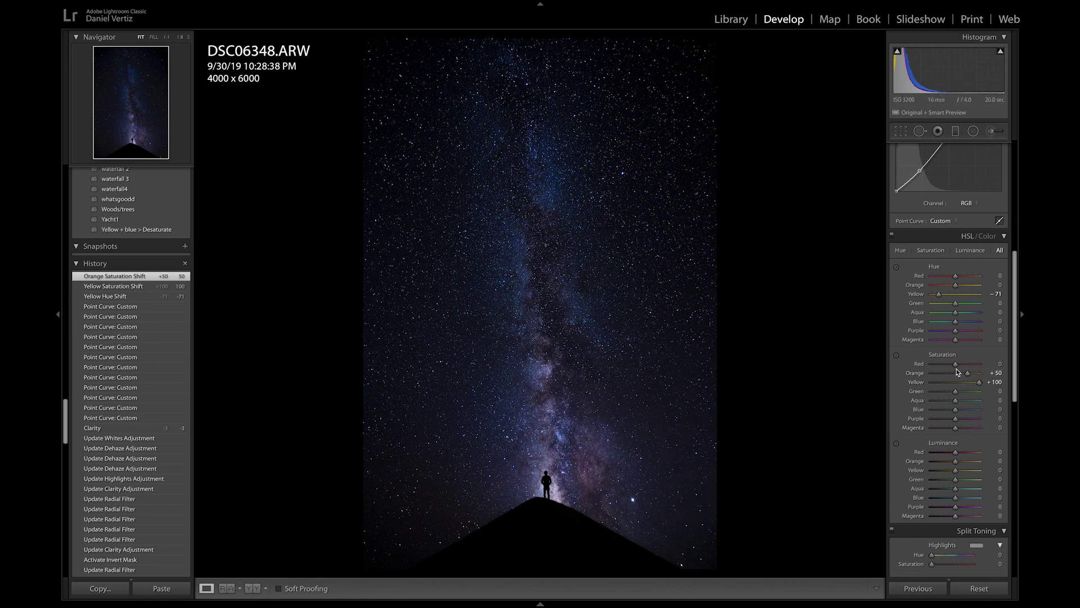
{"action": "left_click_drag", "start_coordinate": [961, 374], "coordinate": [969, 365]}
{"action": "left_click_drag", "start_coordinate": [955, 419], "coordinate": [963, 424]}
Step: Adjust Purple hue, set Blue saturation −18 and Blue luminance +66, and reset Orange luminance
{"action": "scroll", "coordinate": [960, 302], "scroll_direction": "up", "scroll_amount": 1}
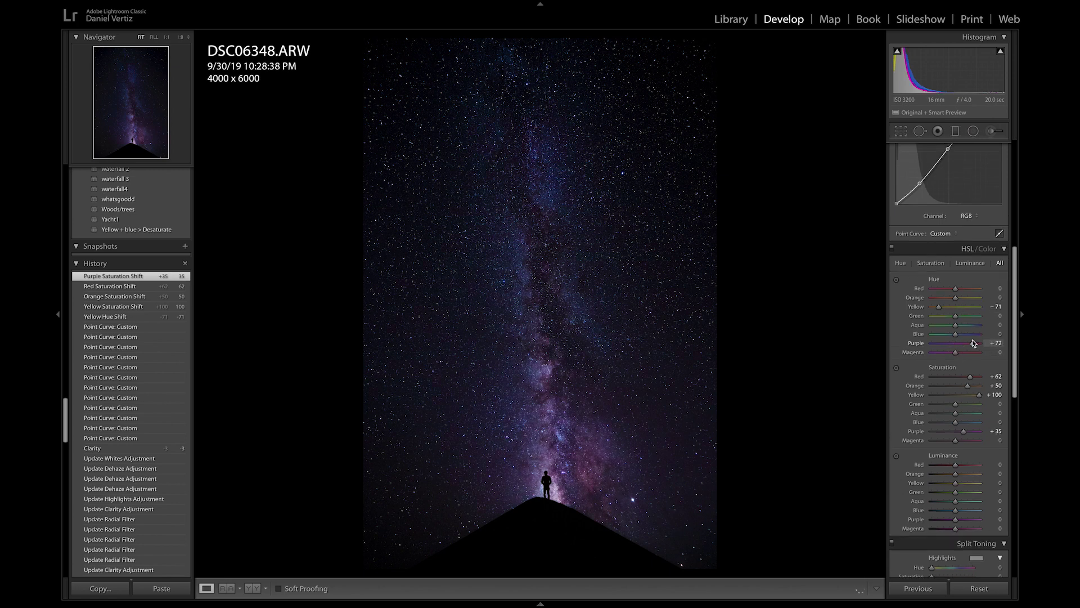
{"action": "mouse_move", "coordinate": [961, 343]}
{"action": "left_mouse_down"}
{"action": "mouse_move", "coordinate": [970, 353]}
{"action": "mouse_move", "coordinate": [936, 366]}
{"action": "mouse_move", "coordinate": [968, 356]}
{"action": "left_mouse_up"}
{"action": "scroll", "coordinate": [967, 357], "scroll_direction": "down", "scroll_amount": 2}
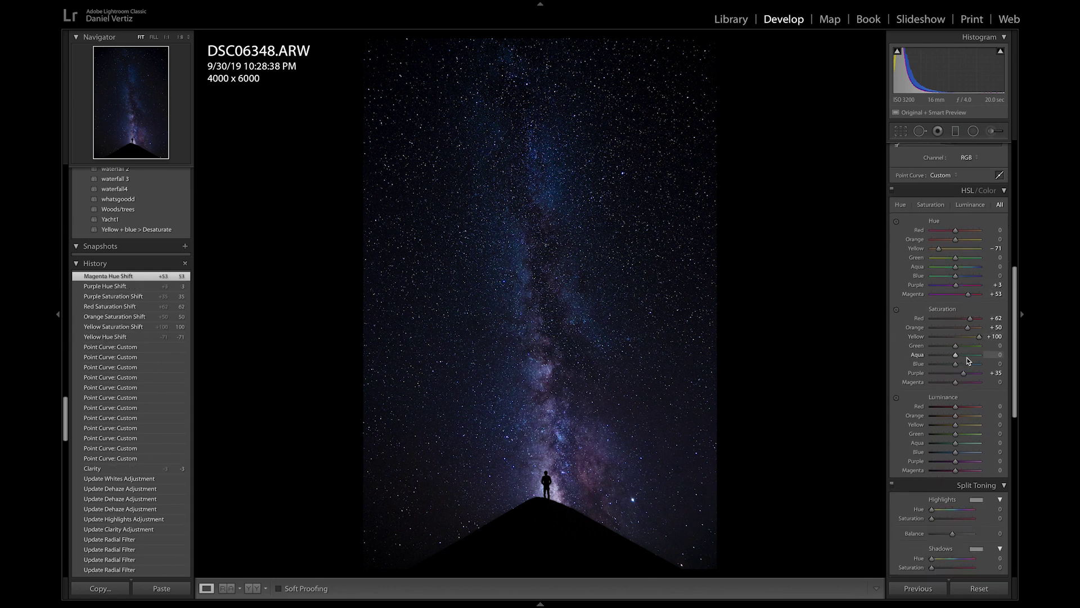
{"action": "scroll", "coordinate": [968, 360], "scroll_direction": "down", "scroll_amount": 1}
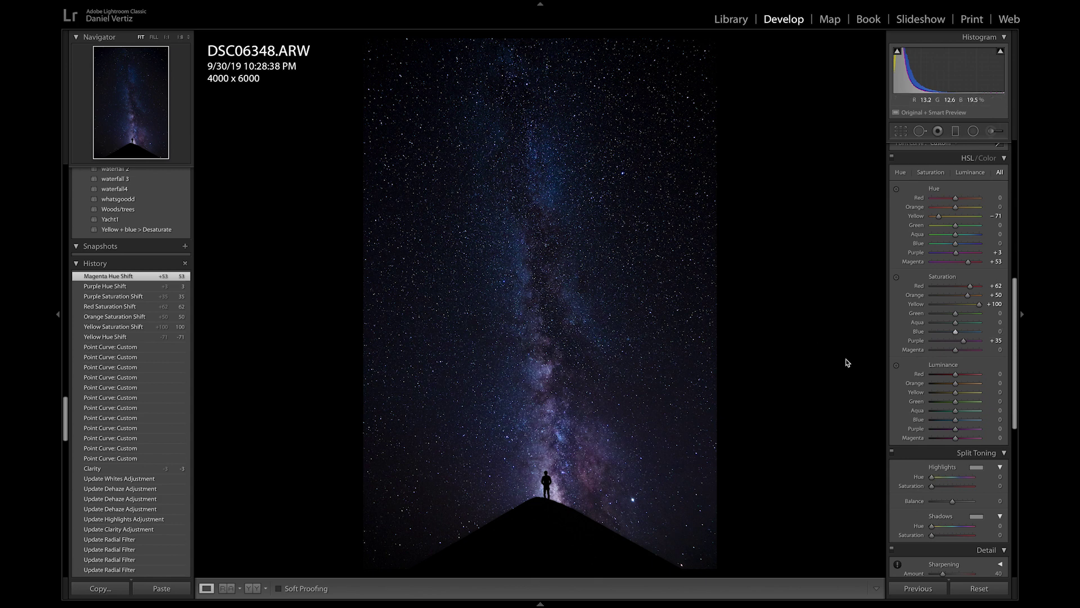
{"action": "left_click_drag", "start_coordinate": [955, 332], "coordinate": [950, 333]}
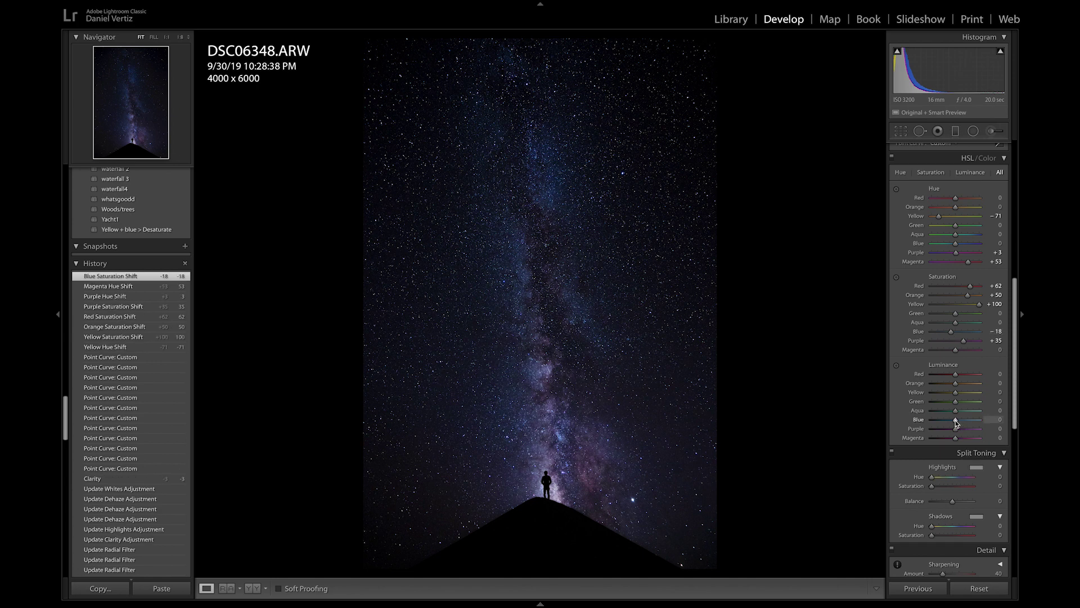
{"action": "mouse_move", "coordinate": [958, 421]}
{"action": "left_mouse_down"}
{"action": "mouse_move", "coordinate": [982, 419]}
{"action": "mouse_move", "coordinate": [970, 420]}
{"action": "left_mouse_up"}
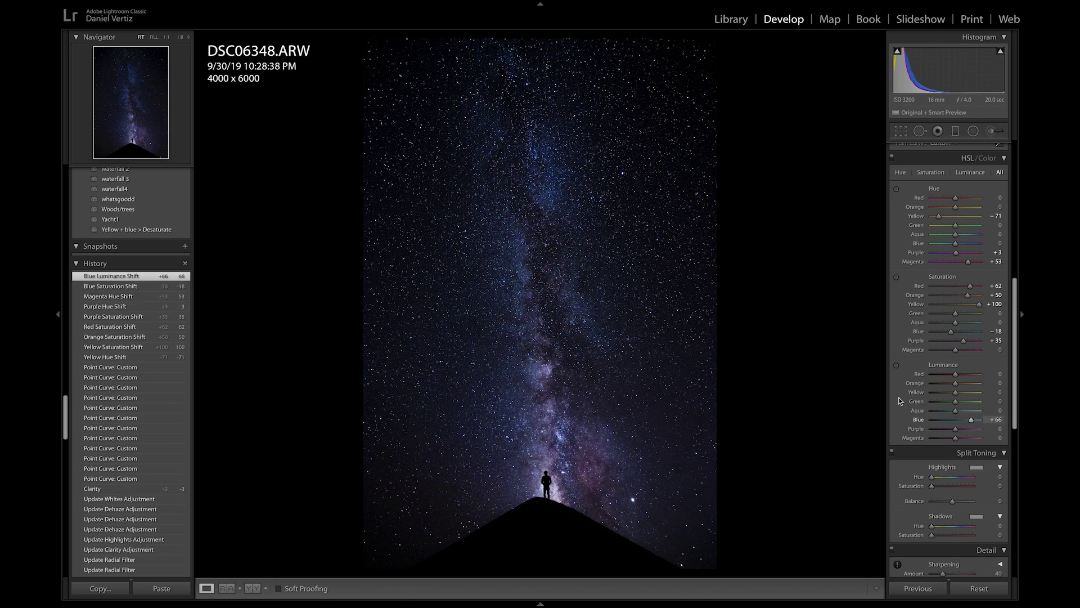
{"action": "scroll", "coordinate": [993, 388], "scroll_direction": "down", "scroll_amount": 2}
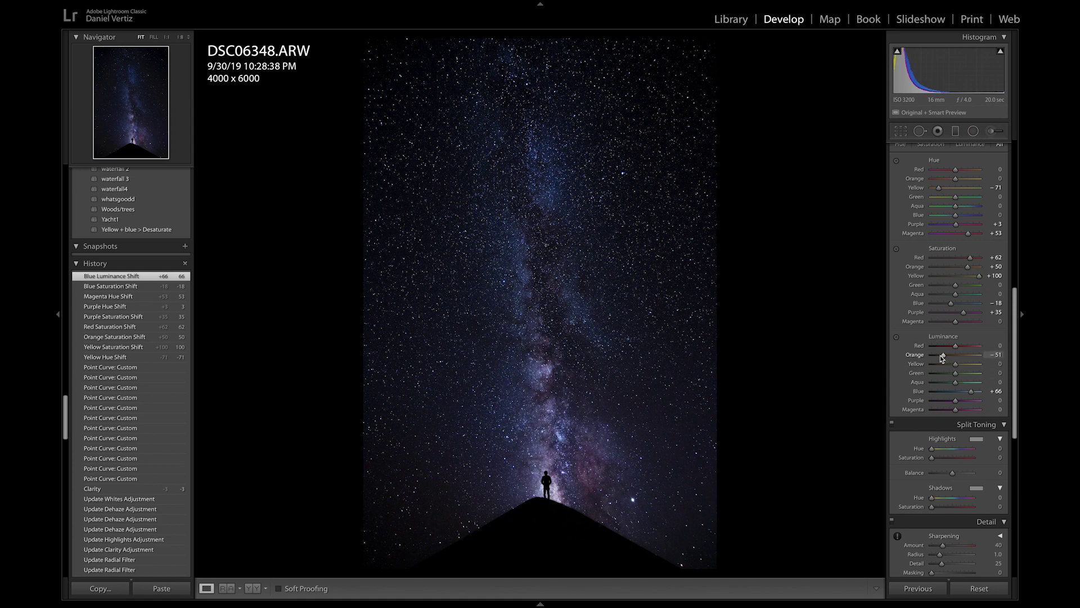
{"action": "left_click_drag", "start_coordinate": [980, 355], "coordinate": [957, 356]}
{"action": "double_click", "coordinate": [957, 356]}
{"action": "scroll", "coordinate": [956, 434], "scroll_direction": "down", "scroll_amount": 3}
{"action": "left_click_drag", "start_coordinate": [932, 398], "coordinate": [935, 399]}
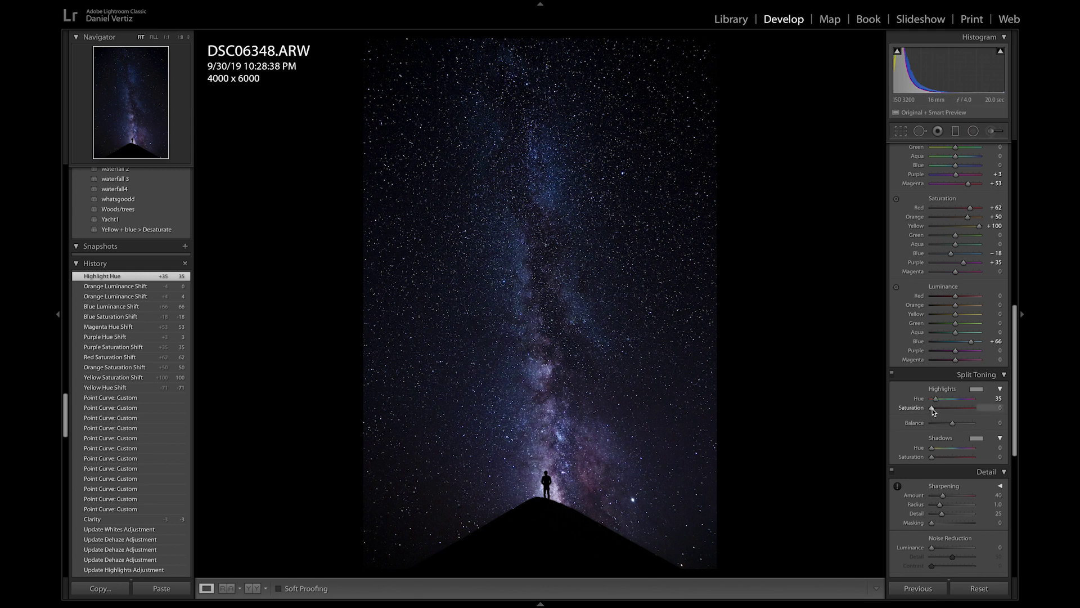
Step: Set split-toning Highlights Hue to 72 and Saturation to 23
{"action": "left_click_drag", "start_coordinate": [933, 409], "coordinate": [938, 408]}
{"action": "mouse_move", "coordinate": [936, 399]}
{"action": "left_mouse_down"}
{"action": "mouse_move", "coordinate": [945, 410]}
{"action": "mouse_move", "coordinate": [940, 400]}
{"action": "left_mouse_up"}
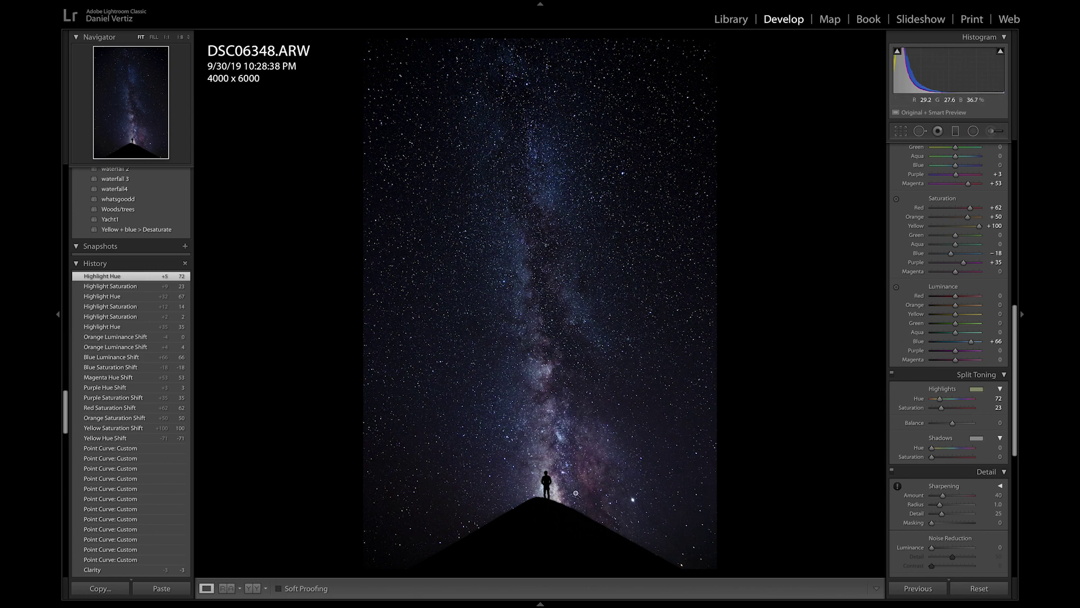
{"action": "scroll", "coordinate": [920, 399], "scroll_direction": "down", "scroll_amount": 3}
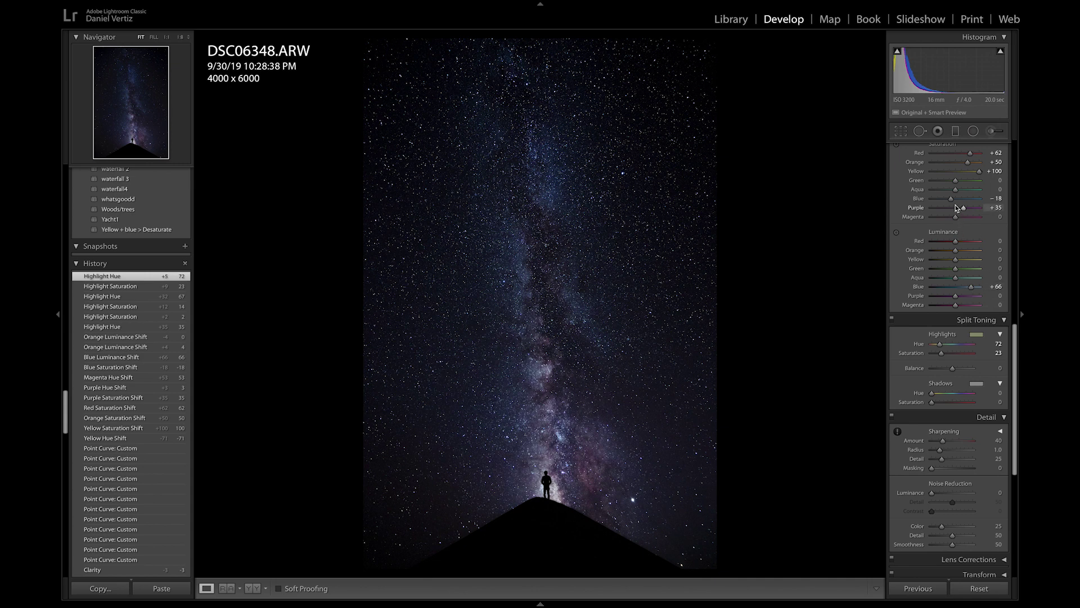
Step: Lower Blue saturation slightly and raise sharpening Masking to 99
{"action": "left_click_drag", "start_coordinate": [952, 198], "coordinate": [951, 200]}
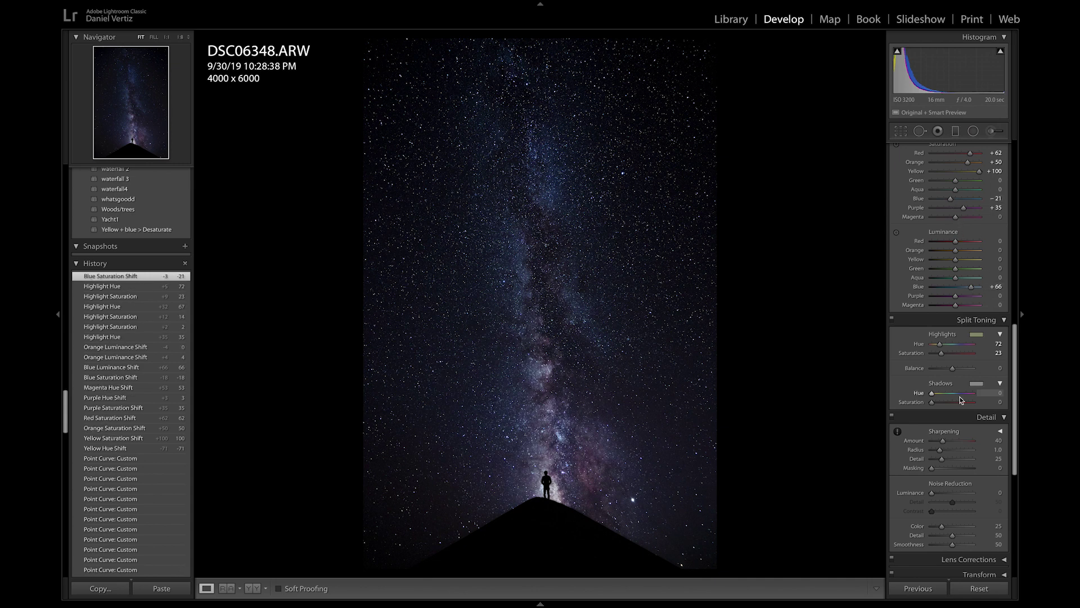
{"action": "scroll", "coordinate": [961, 400], "scroll_direction": "down", "scroll_amount": 3}
{"action": "scroll", "coordinate": [960, 400], "scroll_direction": "down", "scroll_amount": 1}
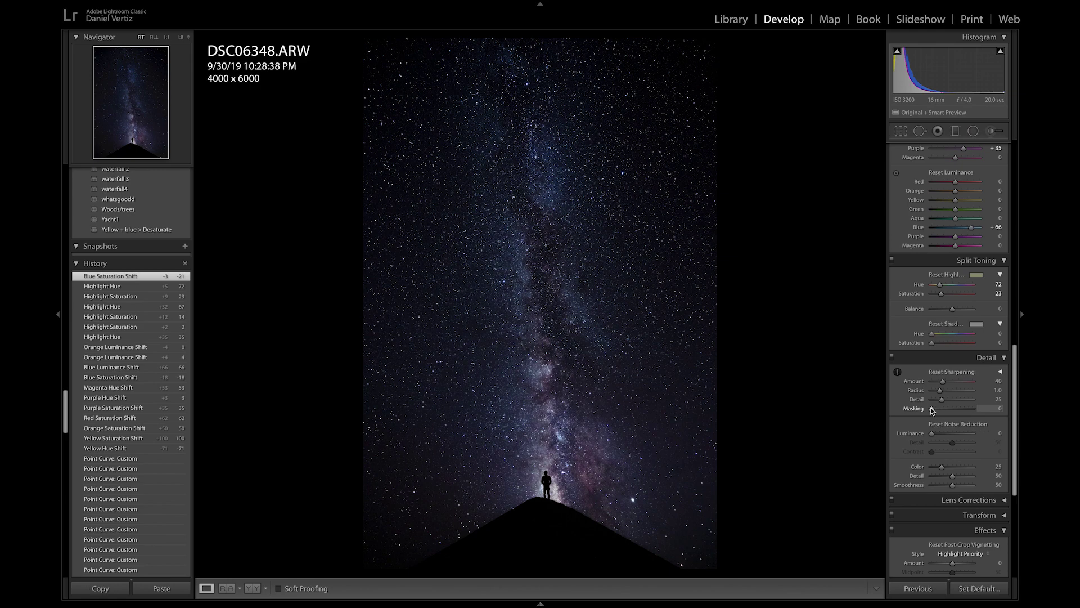
{"action": "left_click_drag", "start_coordinate": [936, 408], "coordinate": [973, 411]}
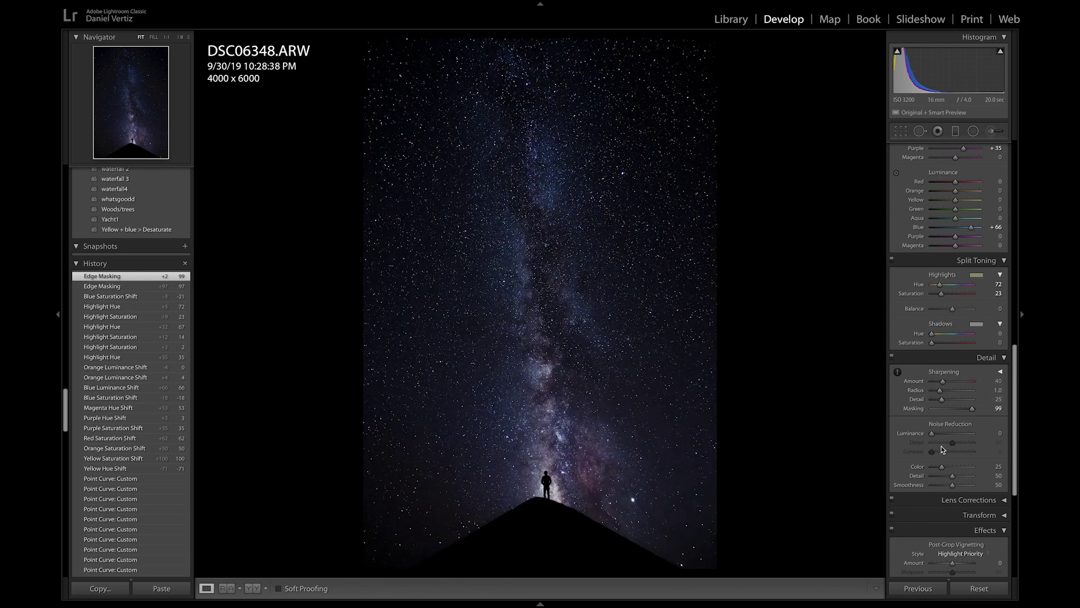
Step: Set luminance Noise Reduction to 27 and compare the result with the original
{"action": "left_click_drag", "start_coordinate": [932, 433], "coordinate": [943, 435]}
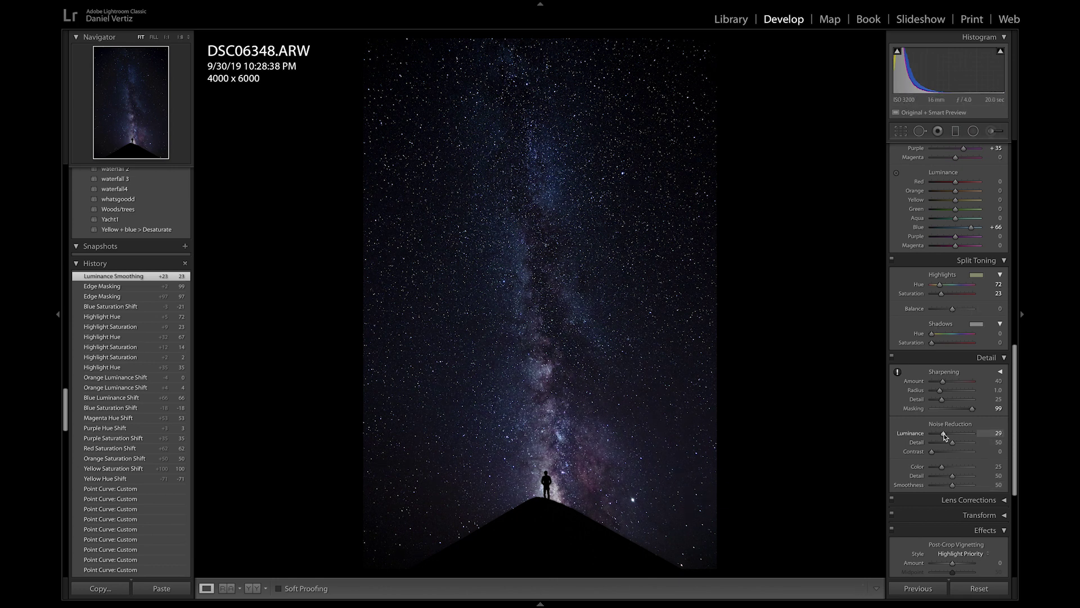
{"action": "left_click_drag", "start_coordinate": [944, 436], "coordinate": [944, 437]}
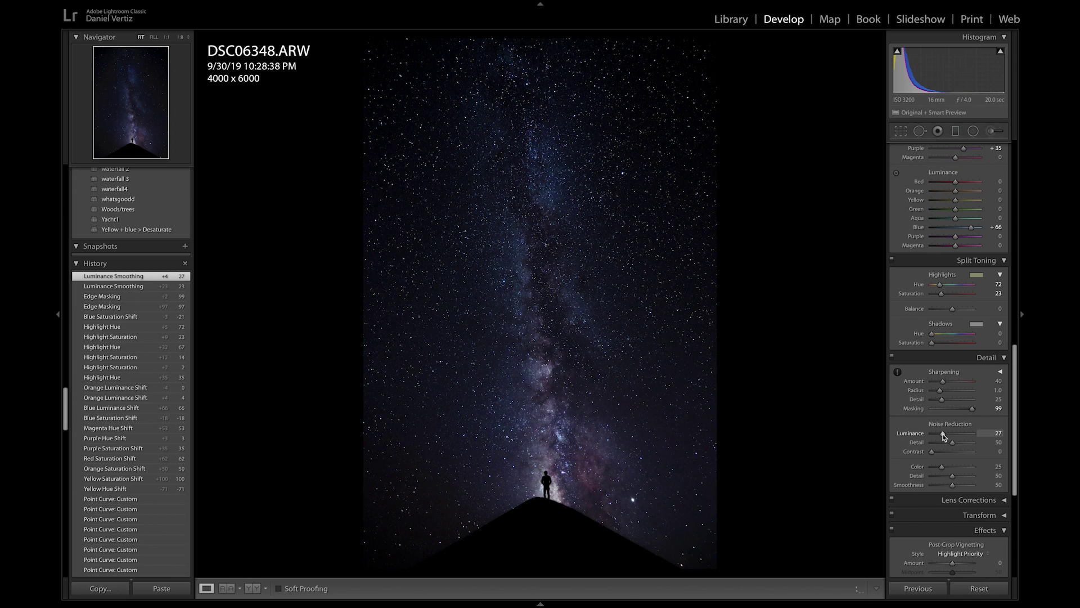
{"action": "key", "text": "backslash"}
{"action": "key", "text": "backslash"}
{"action": "key", "text": "backslash"}
{"action": "key", "text": "backslash"}
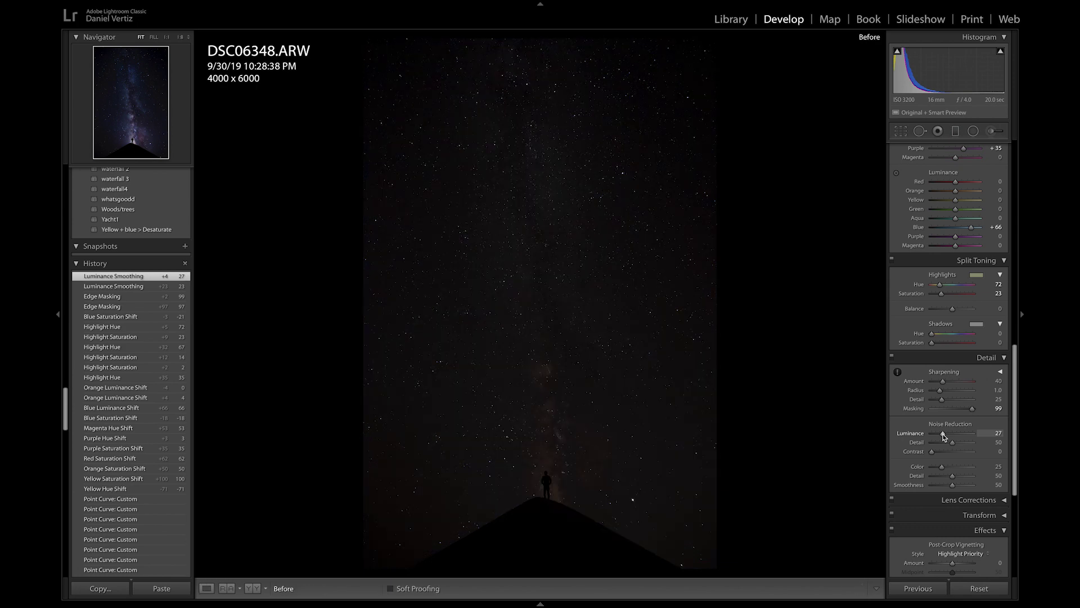
{"action": "key", "text": "backslash"}
{"action": "key", "text": "backslash"}
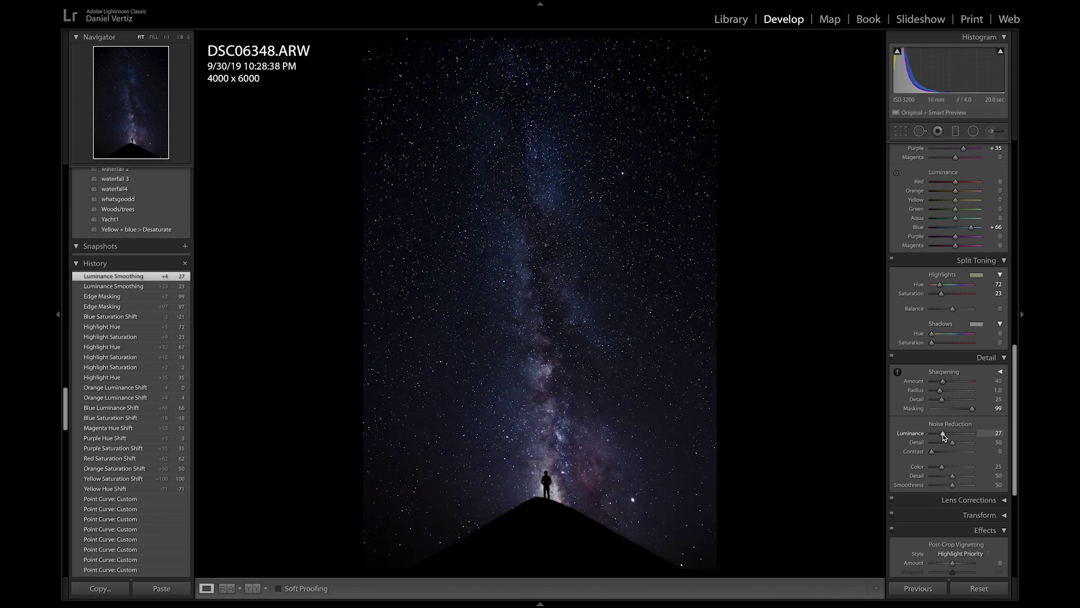
{"action": "scroll", "coordinate": [945, 393], "scroll_direction": "up", "scroll_amount": 15}
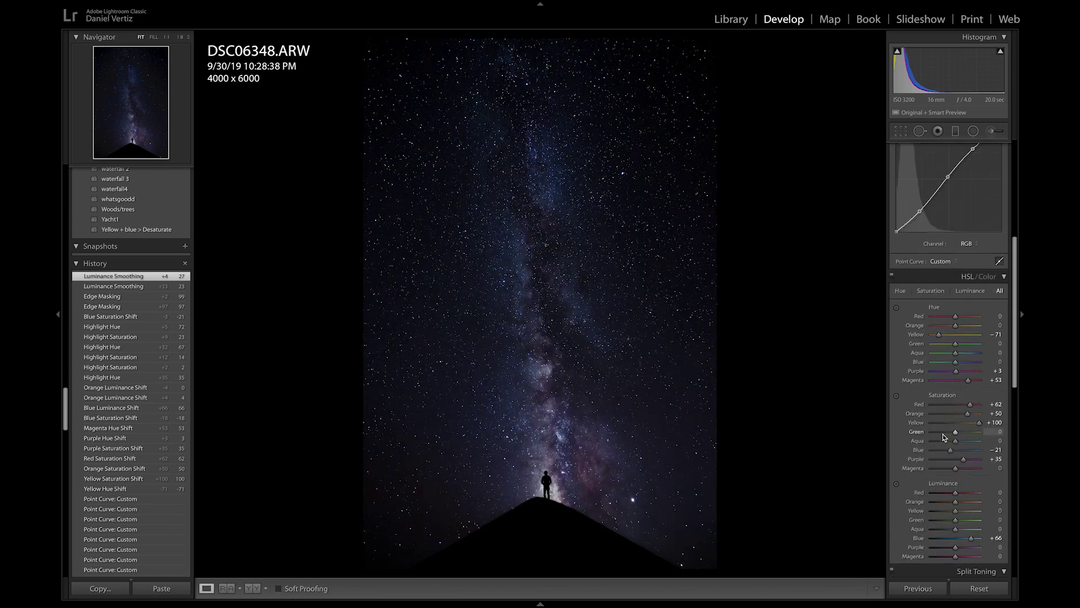
Step: Add an angled graduated filter across the Milky Way that lowers Highlights and Whites and sets Blacks to -2
{"action": "left_click", "coordinate": [955, 130]}
{"action": "left_click_drag", "start_coordinate": [504, 316], "coordinate": [473, 309]}
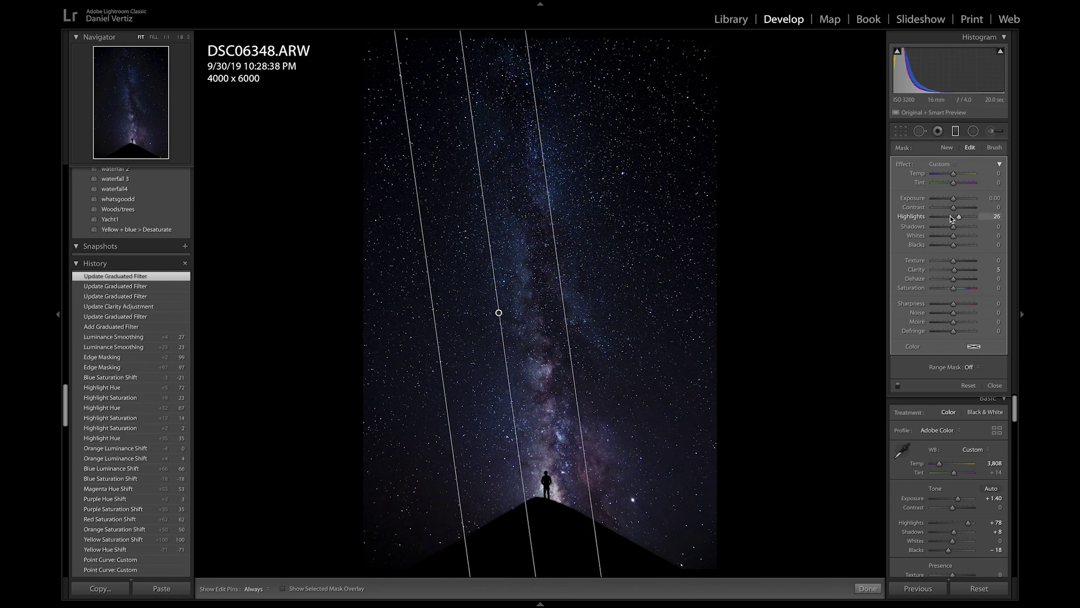
{"action": "left_click_drag", "start_coordinate": [951, 217], "coordinate": [936, 217]}
{"action": "left_click_drag", "start_coordinate": [949, 218], "coordinate": [950, 216]}
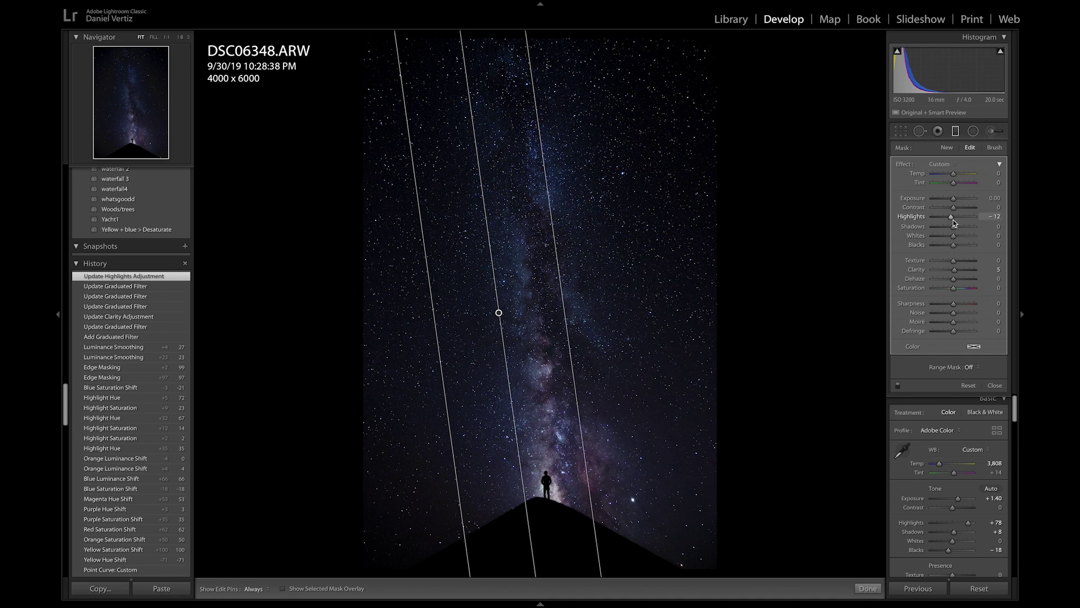
{"action": "left_click_drag", "start_coordinate": [953, 234], "coordinate": [952, 246]}
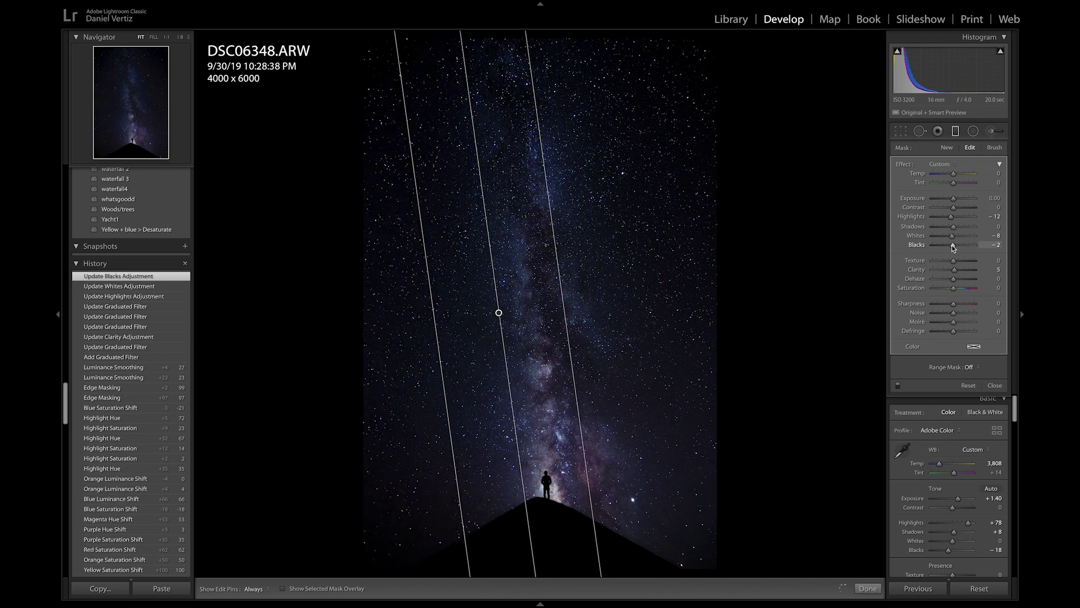
{"action": "left_click_drag", "start_coordinate": [431, 313], "coordinate": [349, 316]}
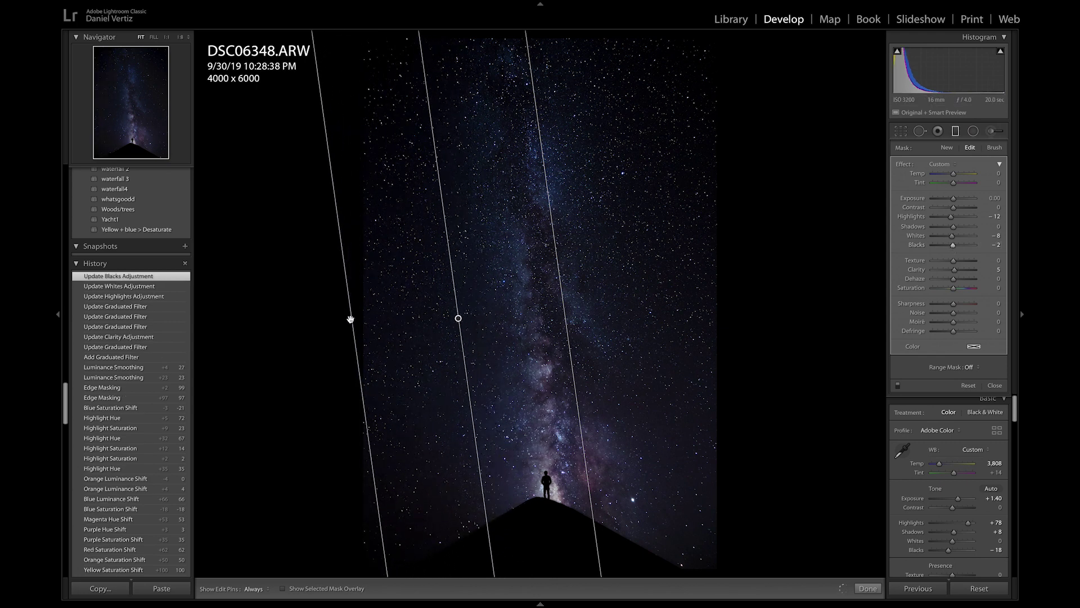
{"action": "left_click_drag", "start_coordinate": [456, 316], "coordinate": [487, 315]}
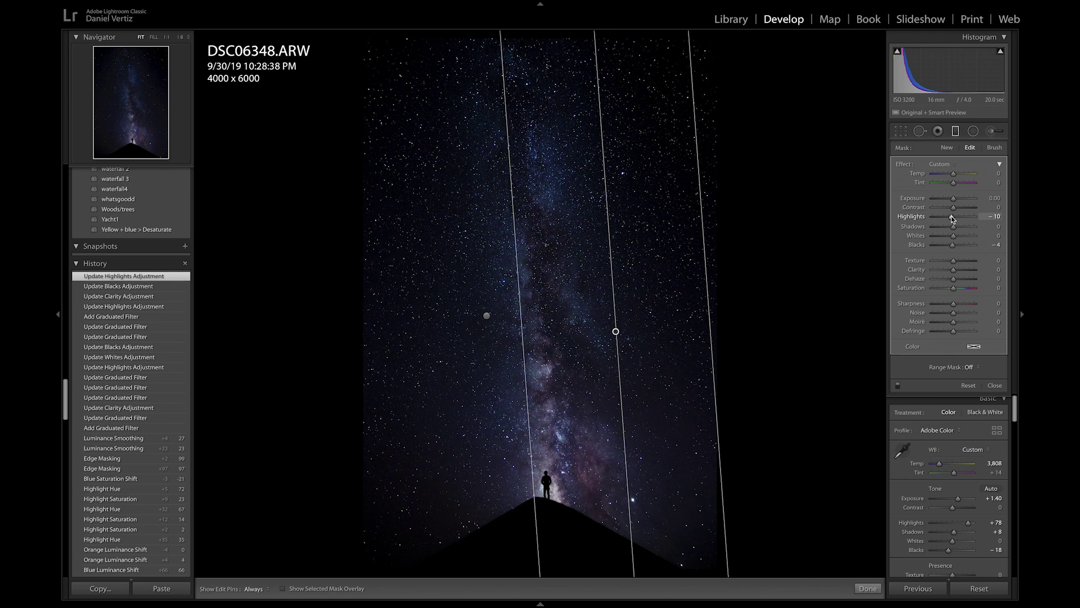
{"action": "key", "text": "m"}
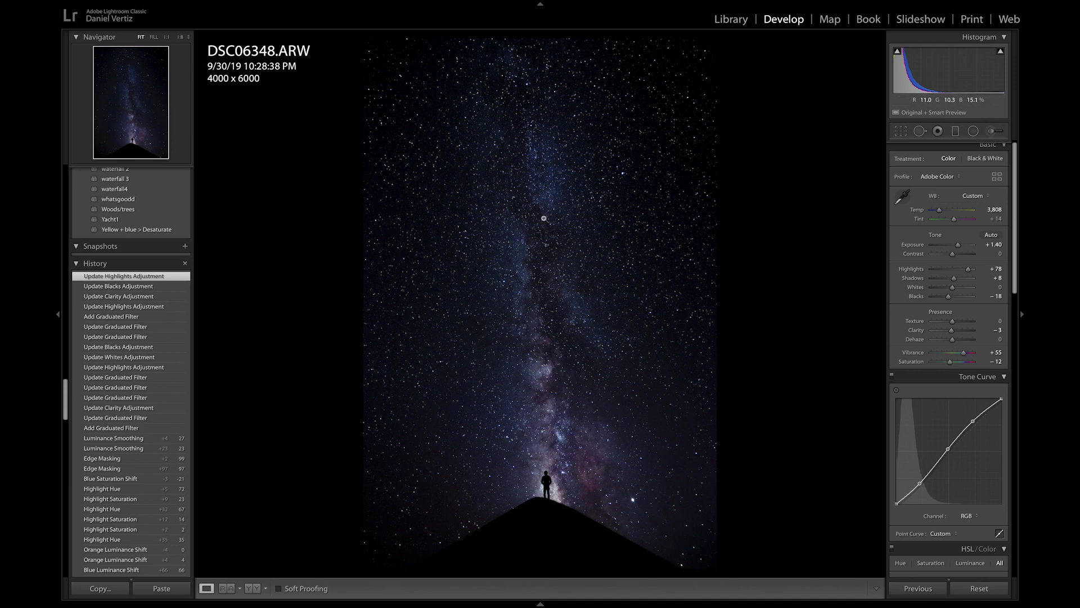
Step: In Calibration, shift the Green Primary hue to -55
{"action": "scroll", "coordinate": [964, 292], "scroll_direction": "down", "scroll_amount": 3}
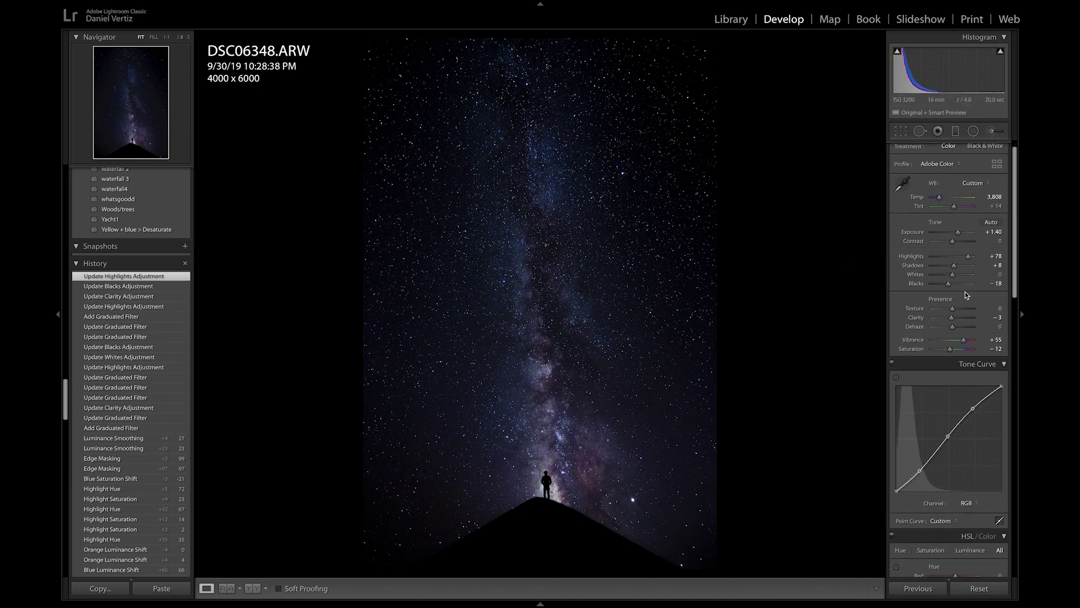
{"action": "scroll", "coordinate": [964, 292], "scroll_direction": "down", "scroll_amount": 20}
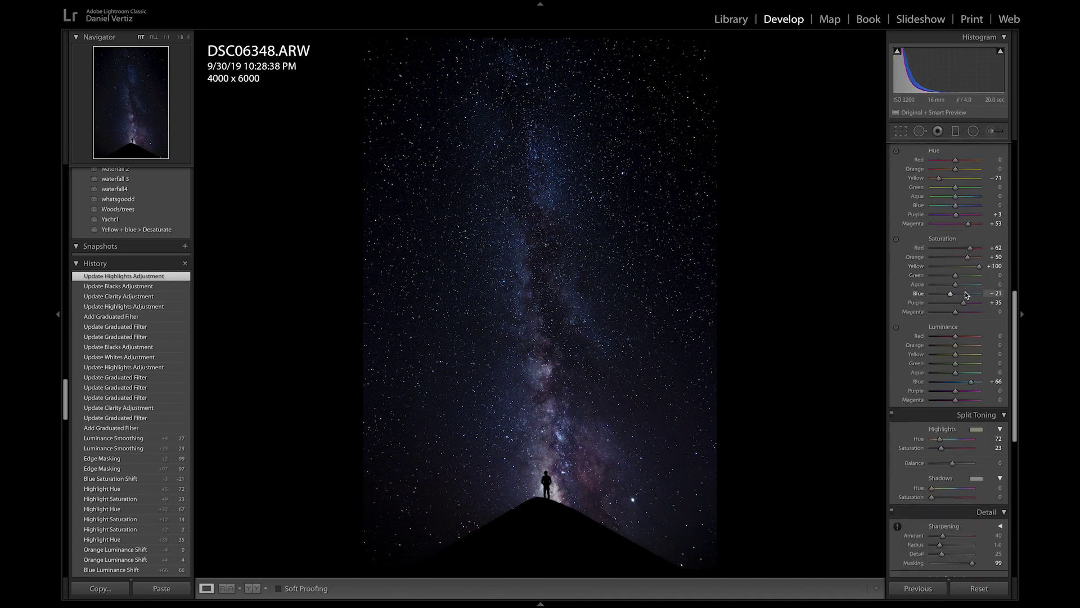
{"action": "scroll", "coordinate": [964, 292], "scroll_direction": "down", "scroll_amount": 10}
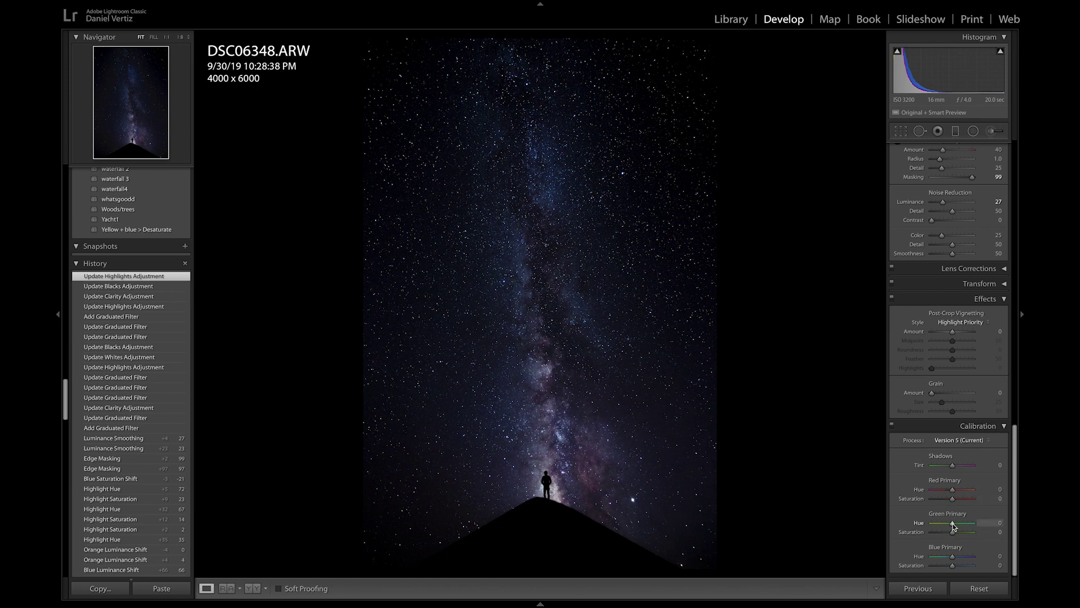
{"action": "left_click_drag", "start_coordinate": [952, 526], "coordinate": [962, 489]}
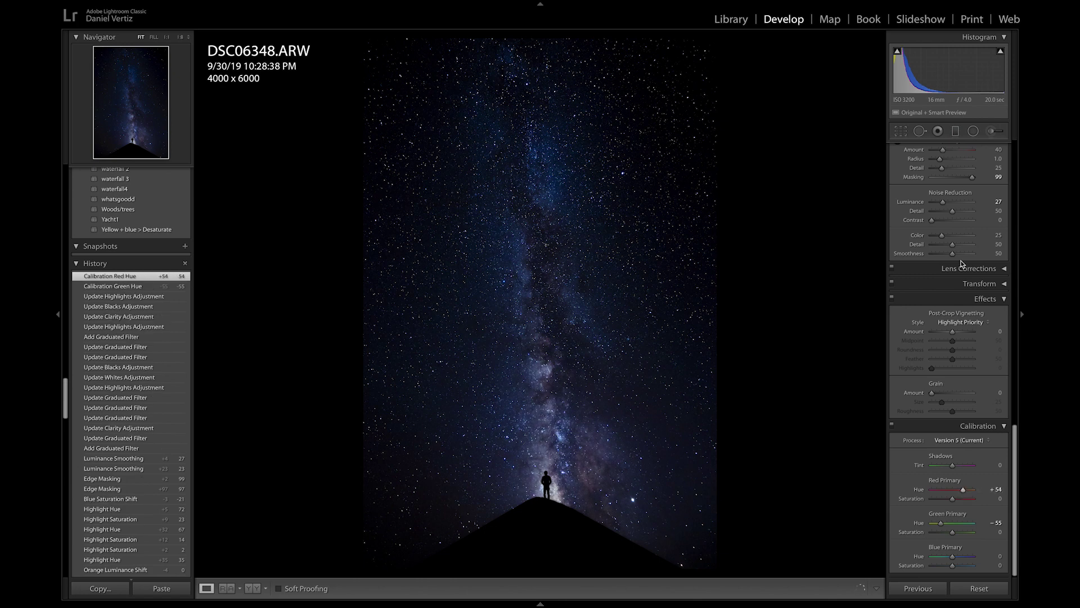
Step: Lower the HSL Blue saturation a bit further
{"action": "scroll", "coordinate": [961, 263], "scroll_direction": "up", "scroll_amount": 15}
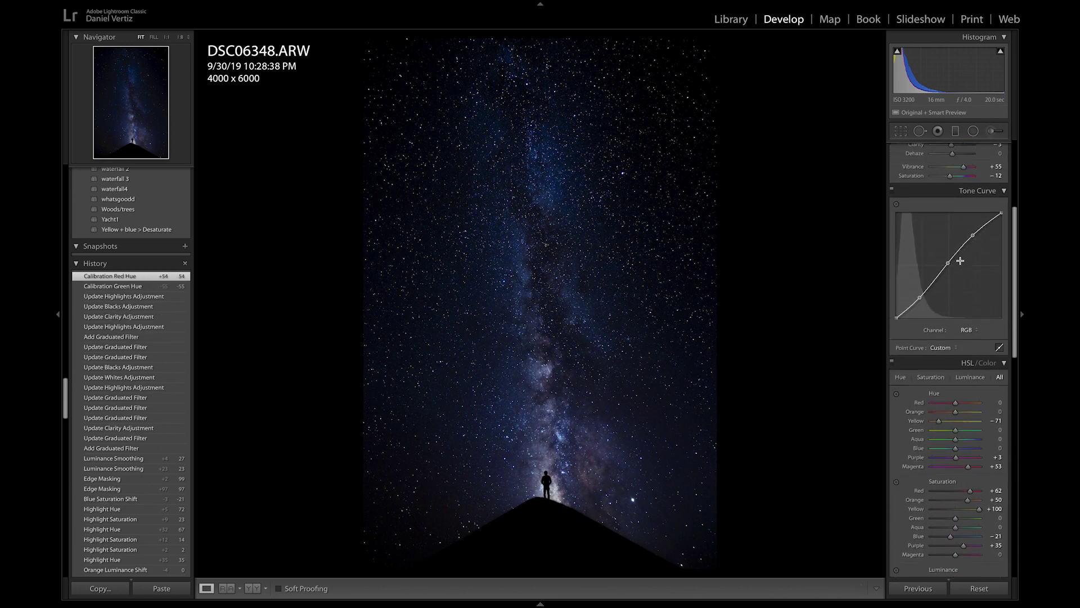
{"action": "scroll", "coordinate": [960, 261], "scroll_direction": "down", "scroll_amount": 10}
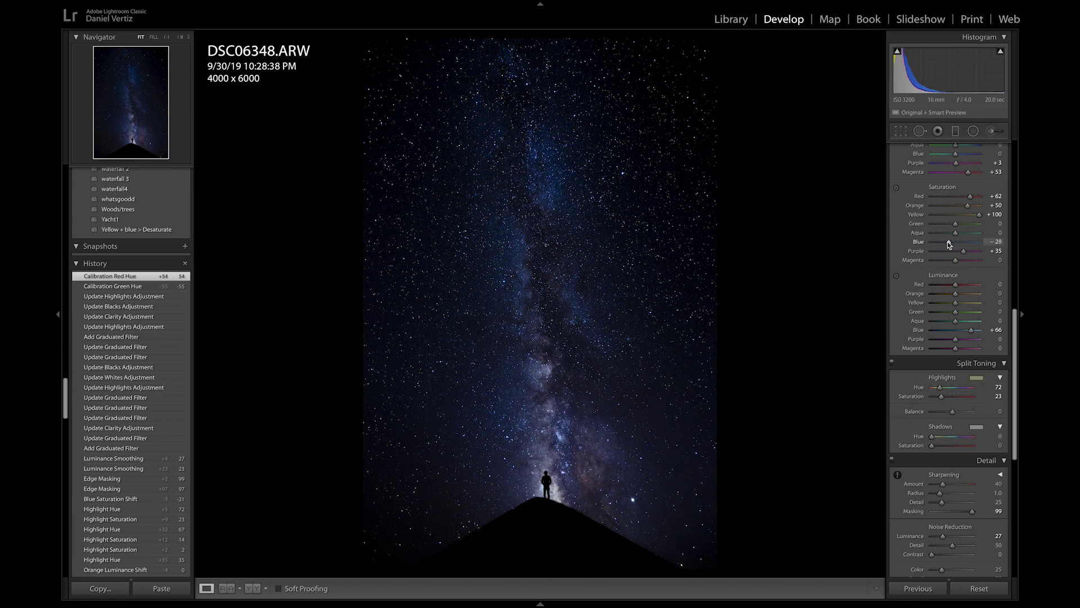
{"action": "left_click_drag", "start_coordinate": [949, 243], "coordinate": [947, 245]}
{"action": "key", "text": "shift+m"}
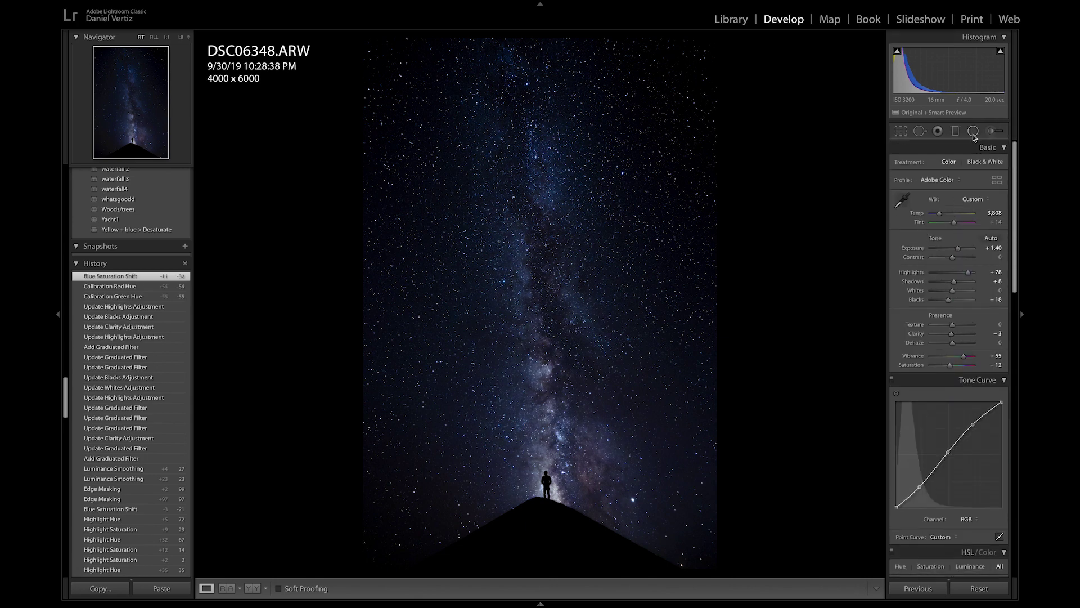
Step: Stretch and rotate the radial filter into a tall ellipse following the Milky Way
{"action": "left_click", "coordinate": [561, 409]}
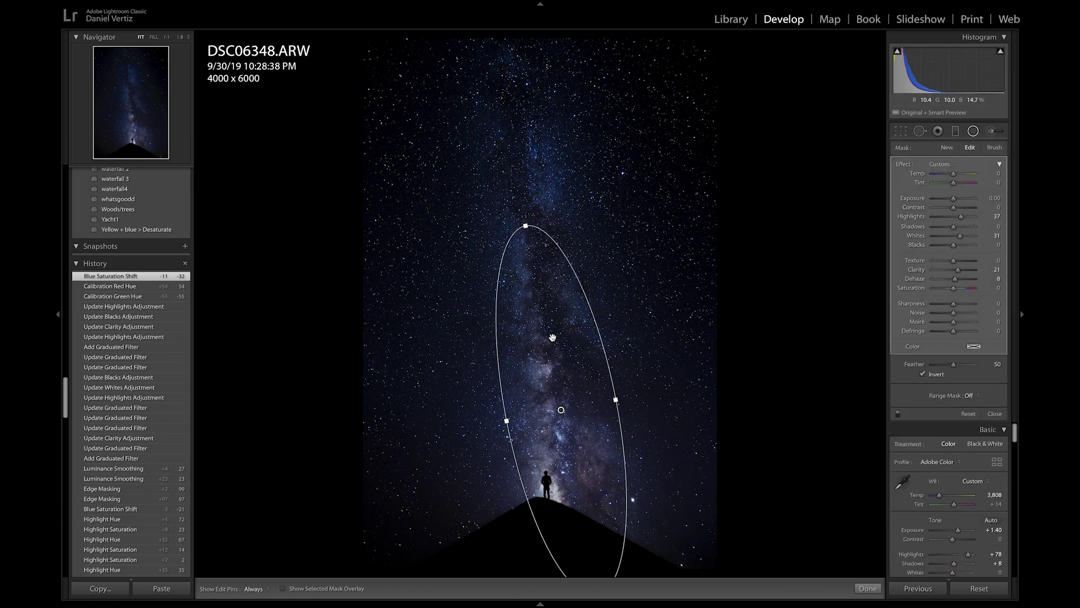
{"action": "left_click_drag", "start_coordinate": [526, 227], "coordinate": [519, 194]}
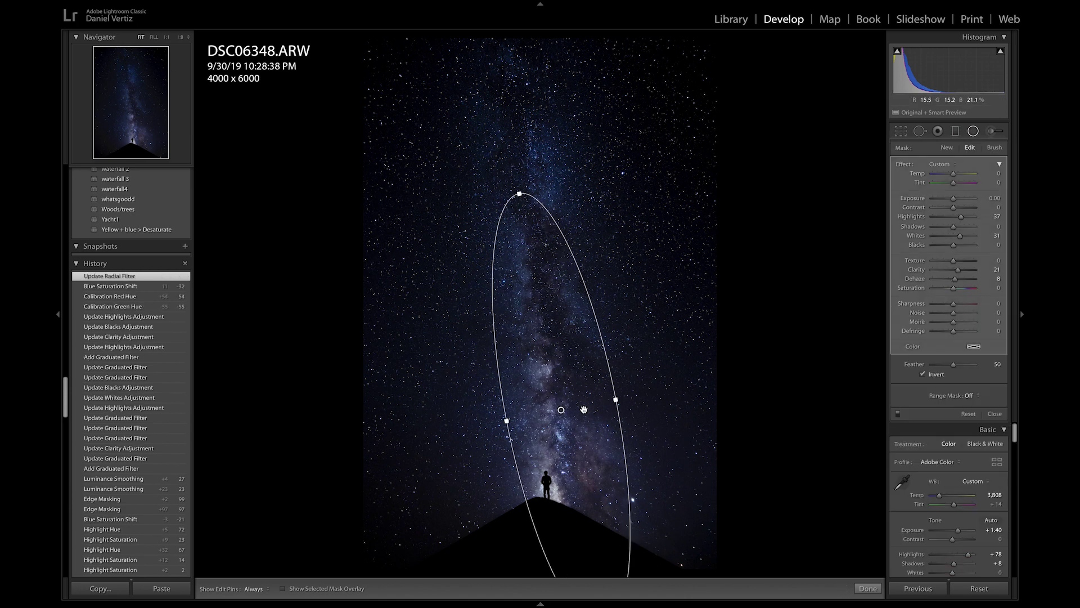
{"action": "left_click_drag", "start_coordinate": [615, 401], "coordinate": [620, 398]}
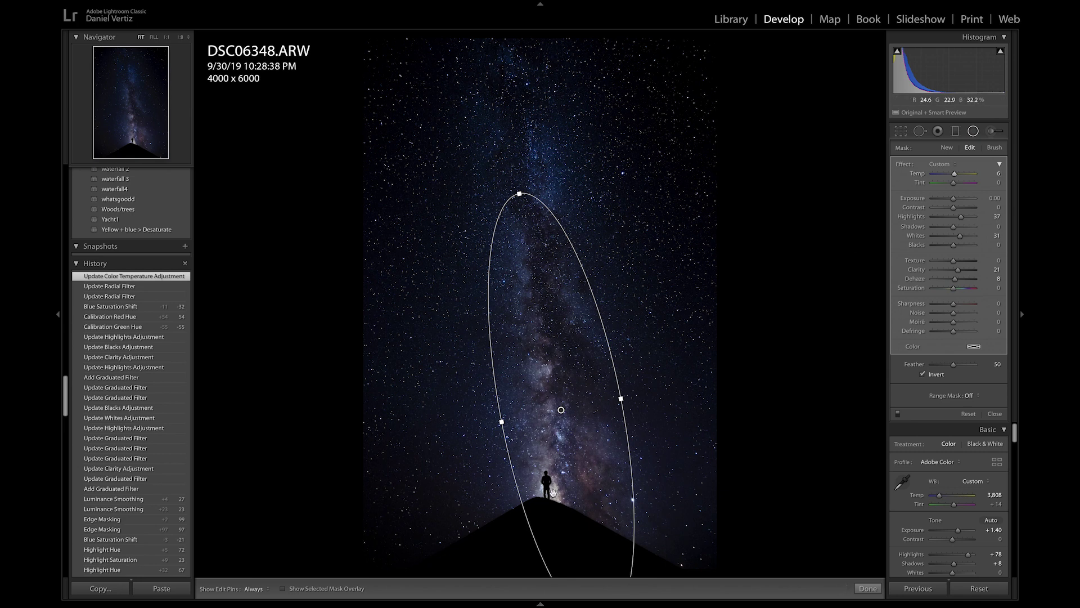
{"action": "left_click_drag", "start_coordinate": [617, 370], "coordinate": [624, 393]}
{"action": "left_click_drag", "start_coordinate": [561, 411], "coordinate": [561, 386]}
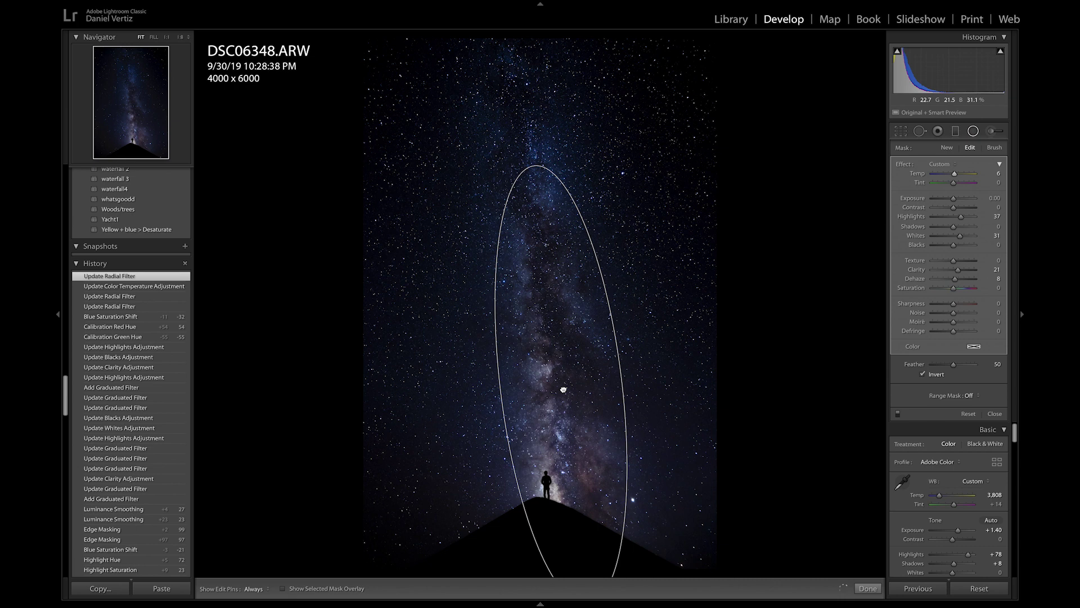
{"action": "left_click_drag", "start_coordinate": [534, 165], "coordinate": [529, 117]}
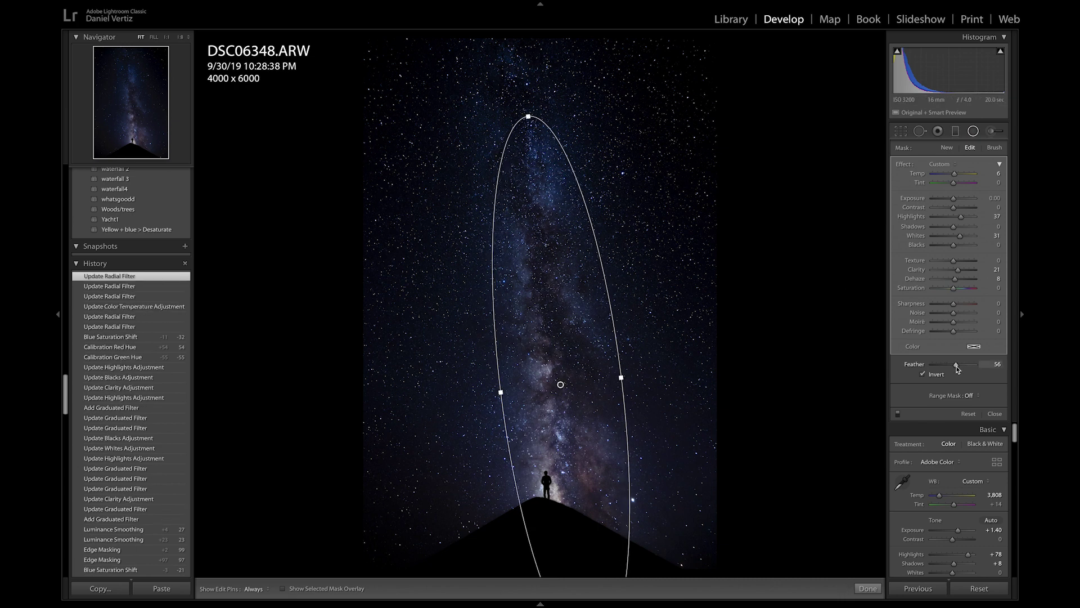
Step: Give the radial filter Feather 63, Temp 6 and Tint +2, then close filter editing
{"action": "left_click", "coordinate": [960, 367]}
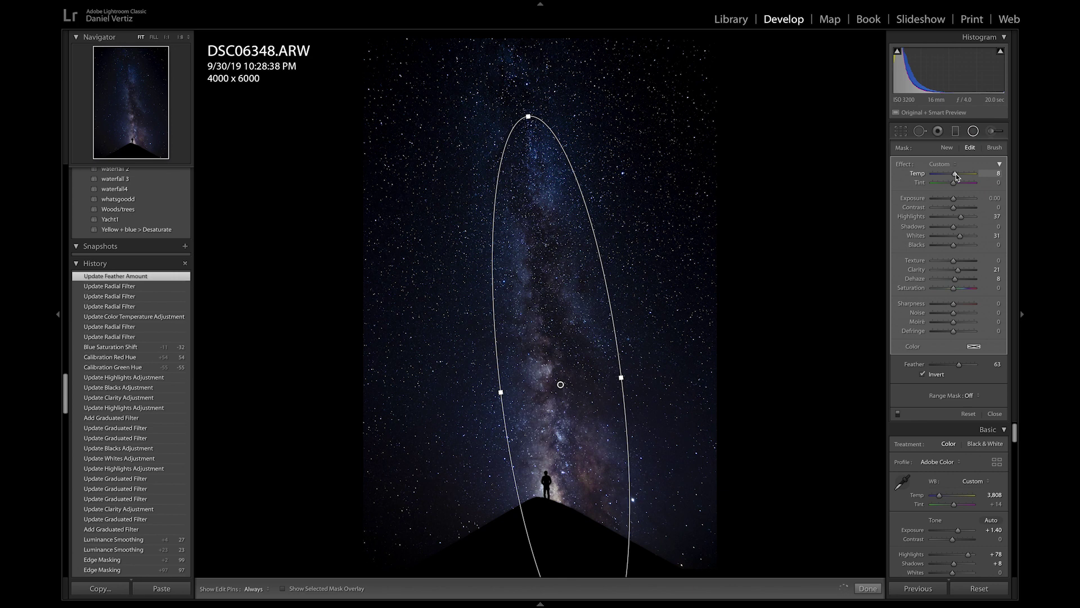
{"action": "left_click", "coordinate": [956, 176]}
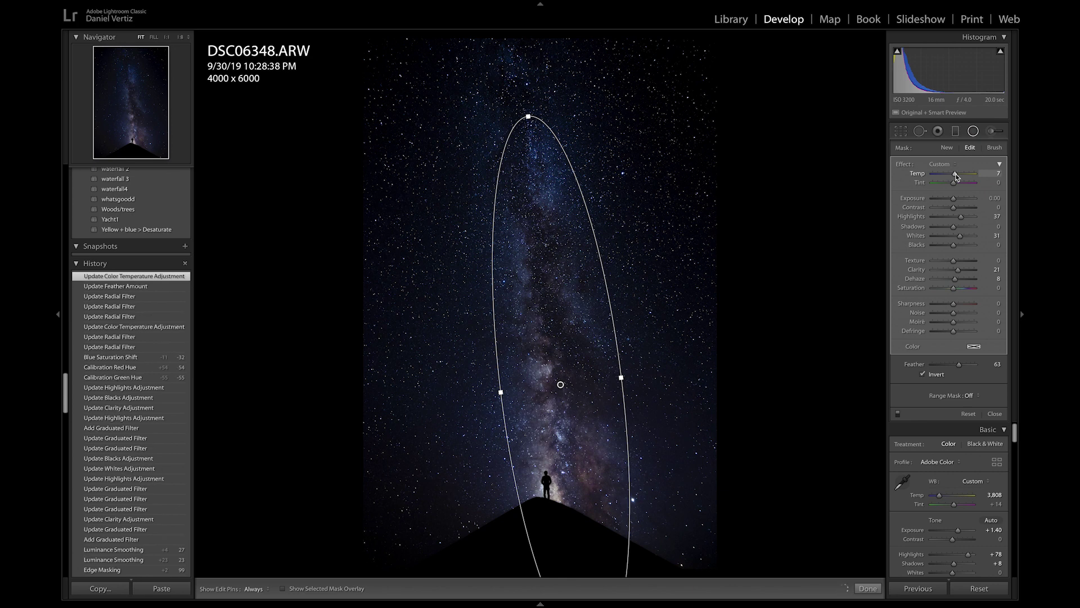
{"action": "left_click", "coordinate": [998, 173]}
{"action": "key", "text": "Return"}
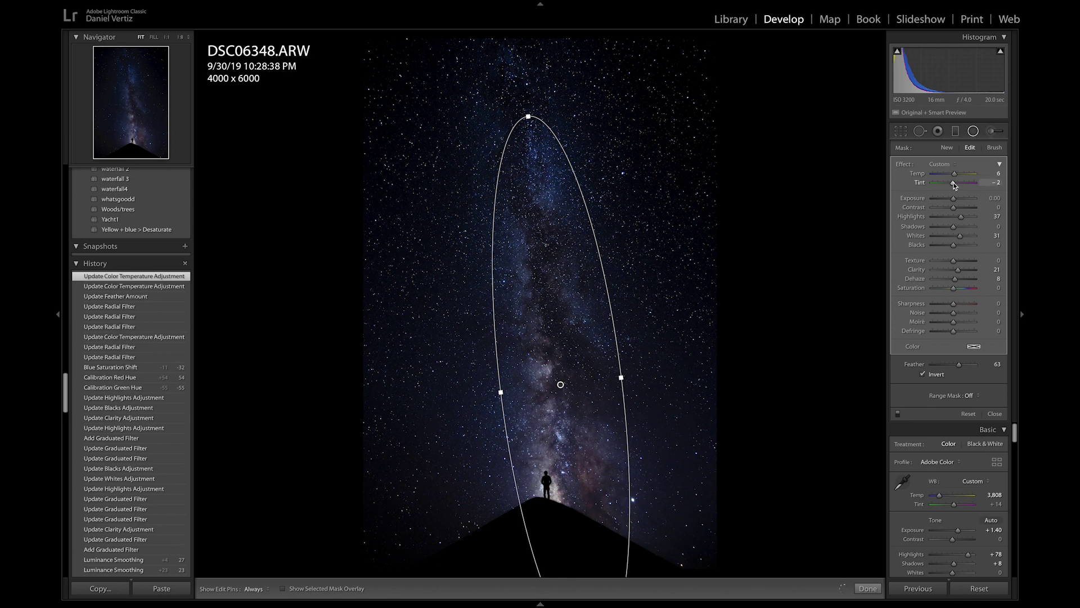
{"action": "left_click", "coordinate": [954, 184]}
{"action": "left_click", "coordinate": [973, 130]}
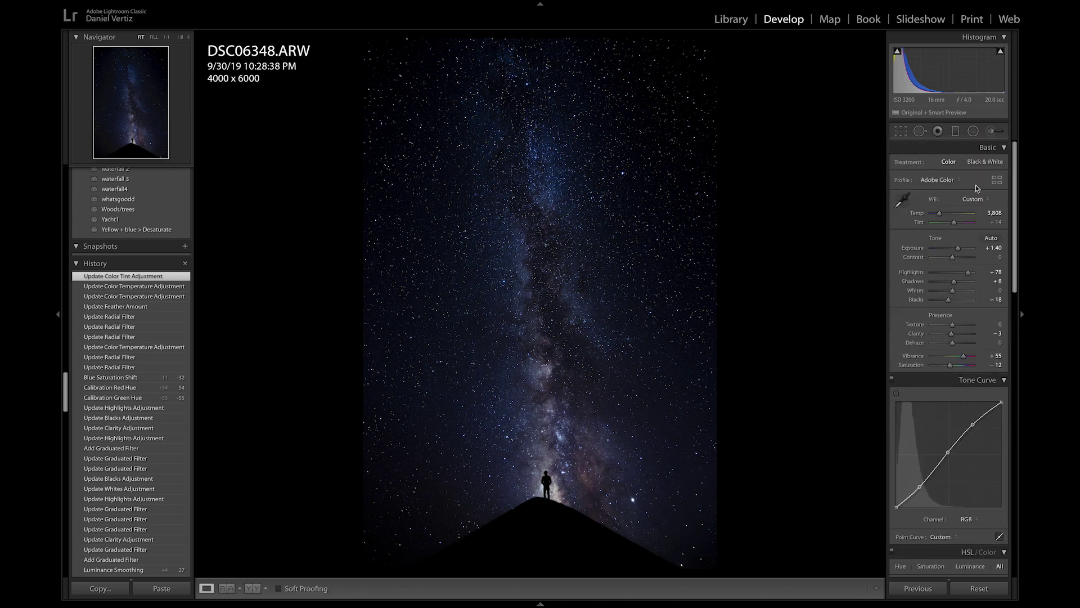
Step: Crop the photo to a 4 x 5 aspect ratio with the figure placed higher
{"action": "left_click", "coordinate": [898, 131]}
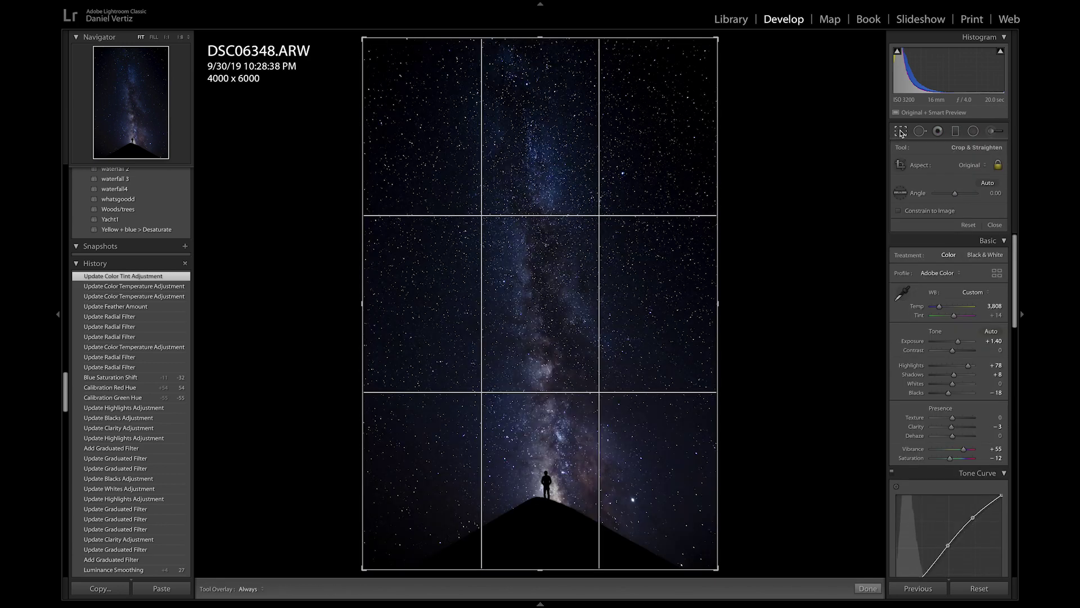
{"action": "left_click", "coordinate": [971, 163]}
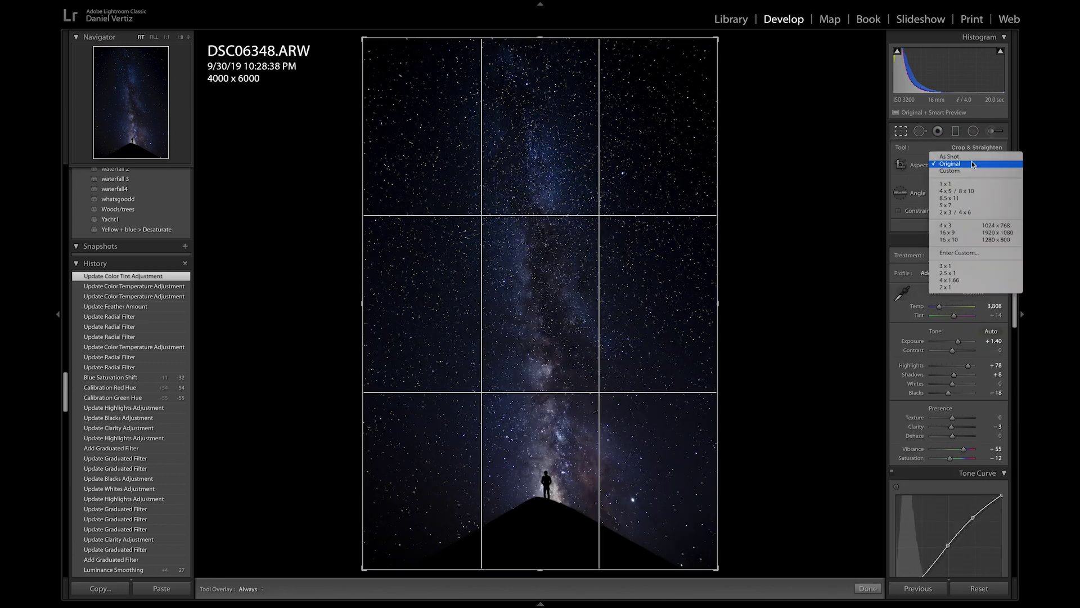
{"action": "left_click", "coordinate": [957, 190]}
{"action": "left_click_drag", "start_coordinate": [567, 329], "coordinate": [567, 300]}
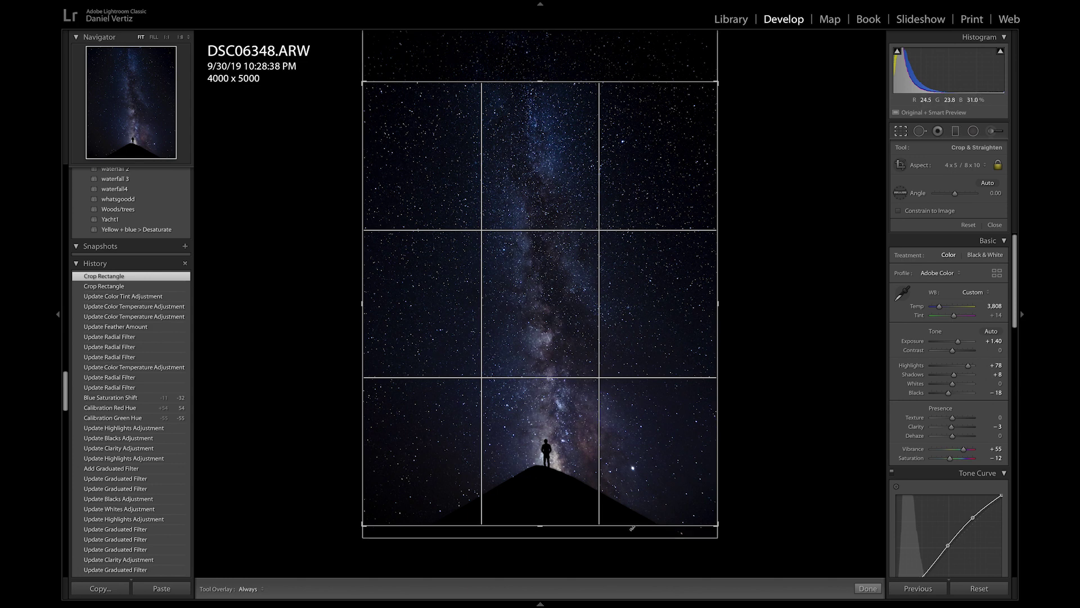
{"action": "key", "text": "Return"}
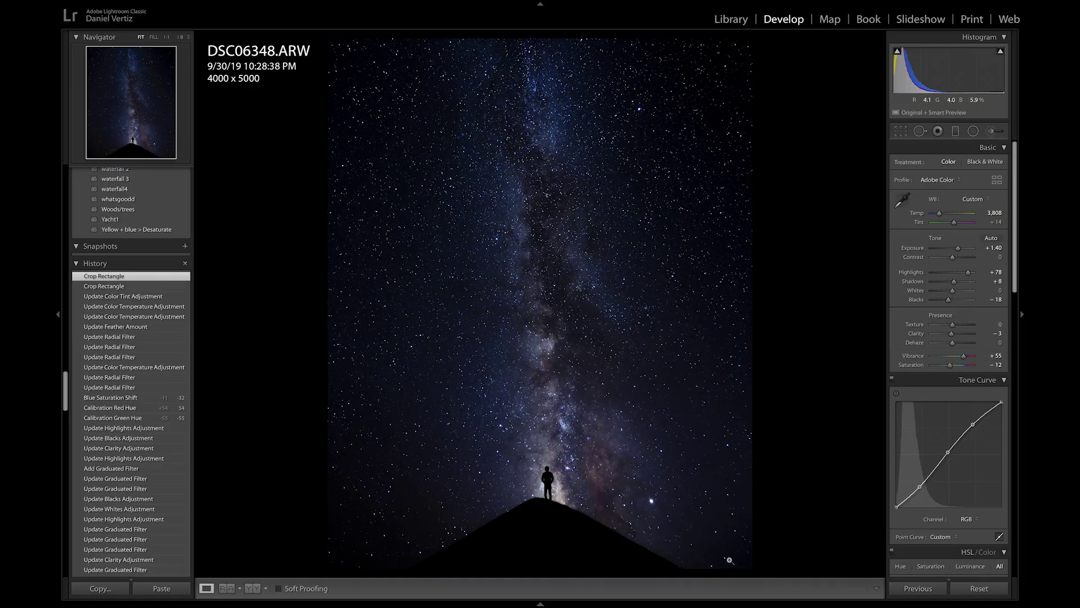
Step: Export the cropped photo as a JPG and open it in Photoshop
{"action": "key", "text": "super+h"}
{"action": "left_click", "coordinate": [462, 595]}
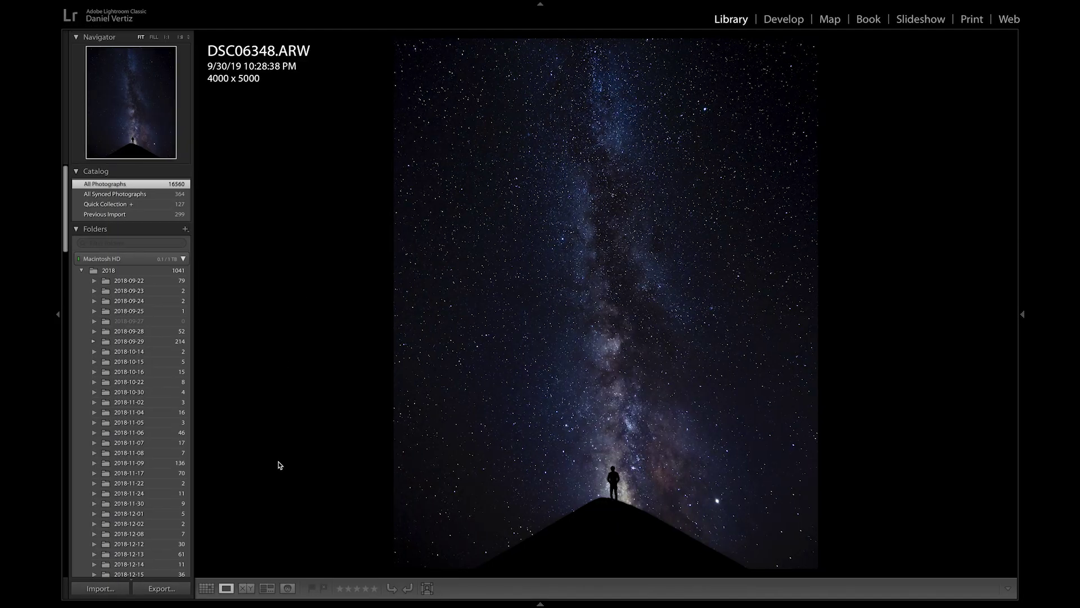
{"action": "left_click", "coordinate": [167, 589]}
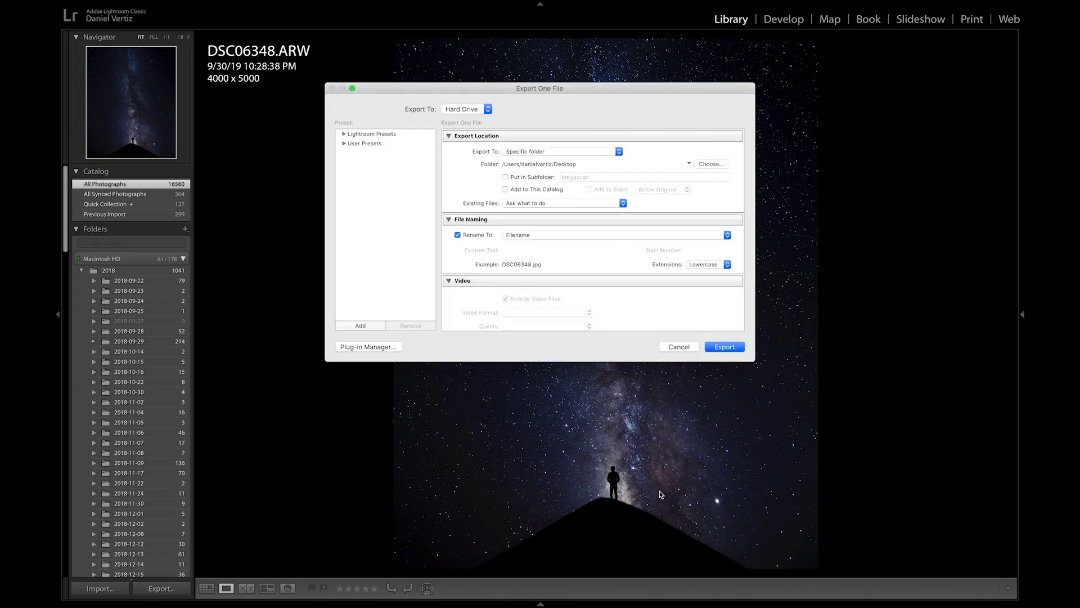
{"action": "left_click", "coordinate": [724, 345]}
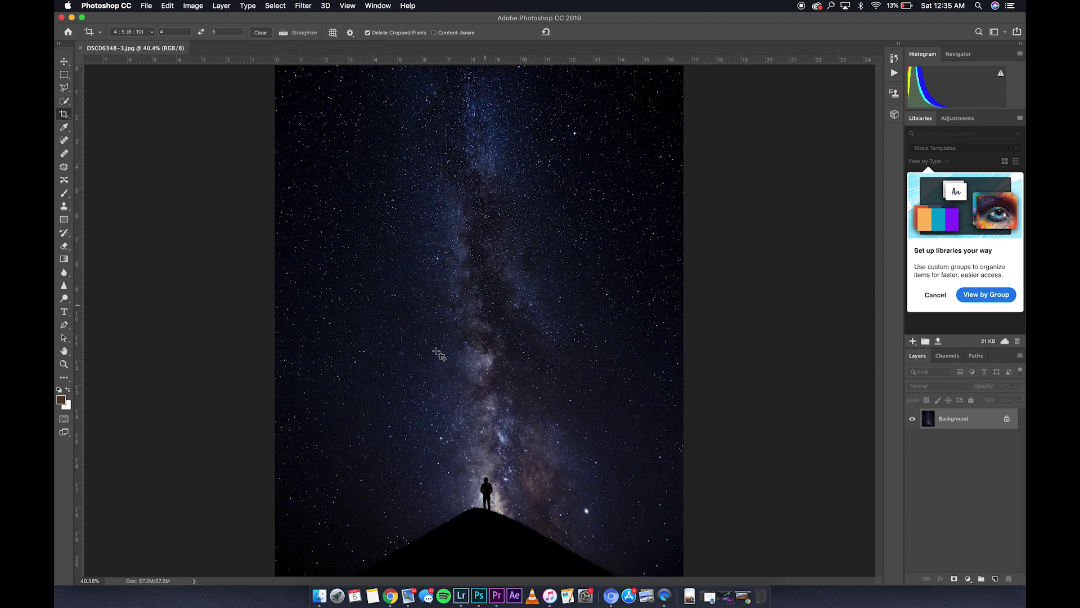
Step: Add Selective Color and Color Balance adjustment layers, then select the Selective Color adjustment
{"action": "left_click", "coordinate": [968, 579]}
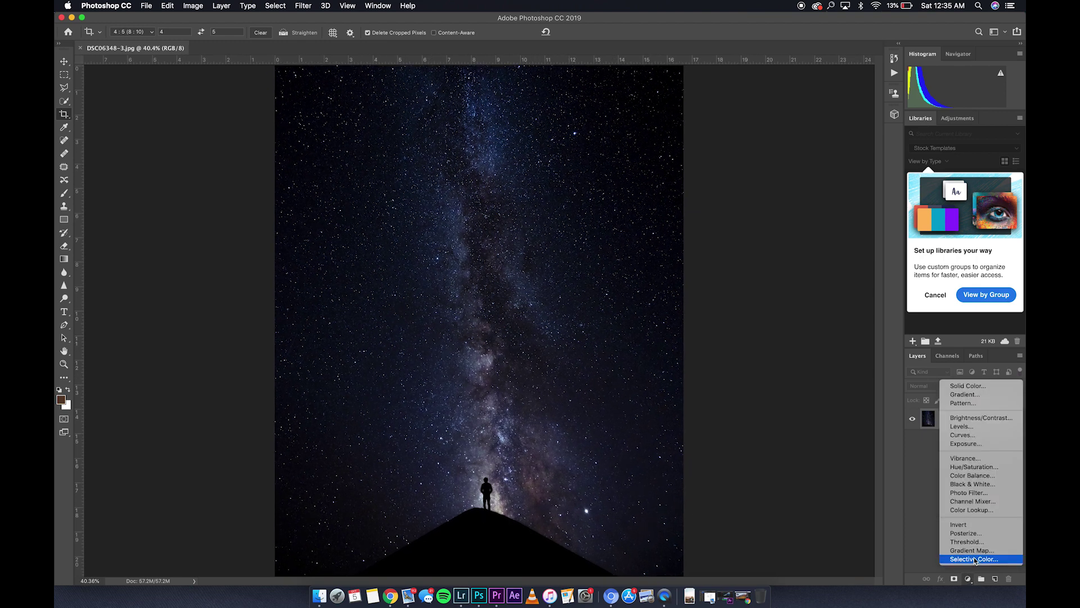
{"action": "left_click", "coordinate": [974, 559]}
{"action": "left_click", "coordinate": [968, 579]}
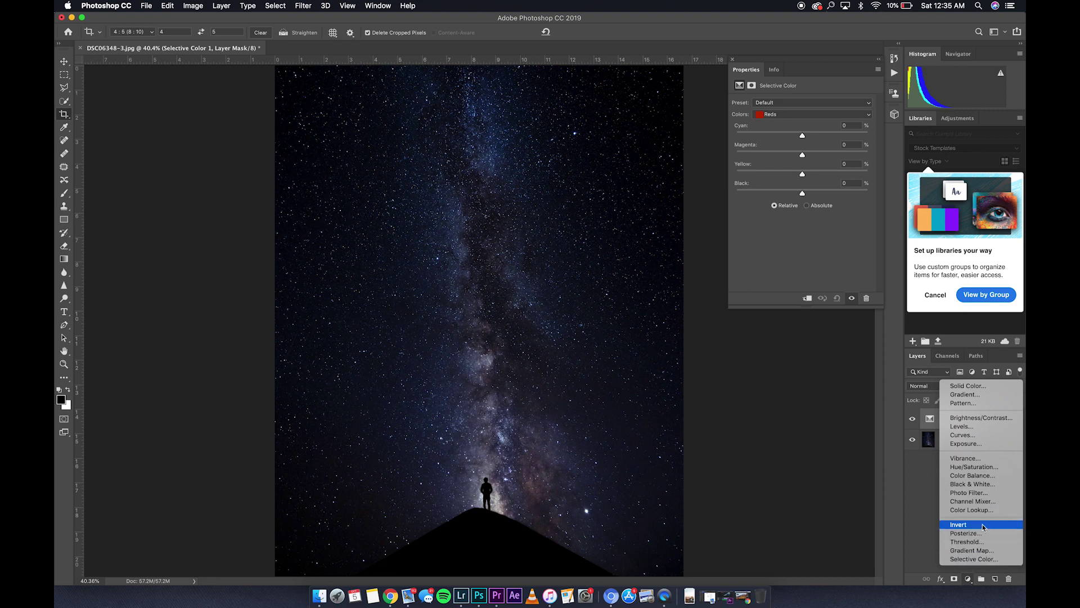
{"action": "left_click", "coordinate": [972, 475]}
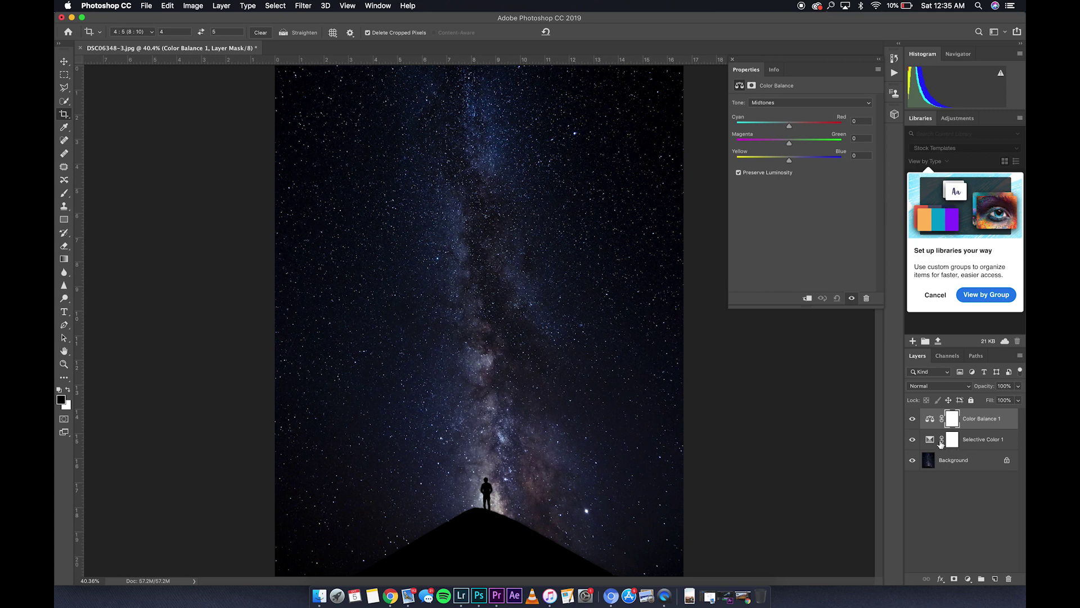
{"action": "left_click", "coordinate": [940, 442]}
{"action": "left_click", "coordinate": [929, 442]}
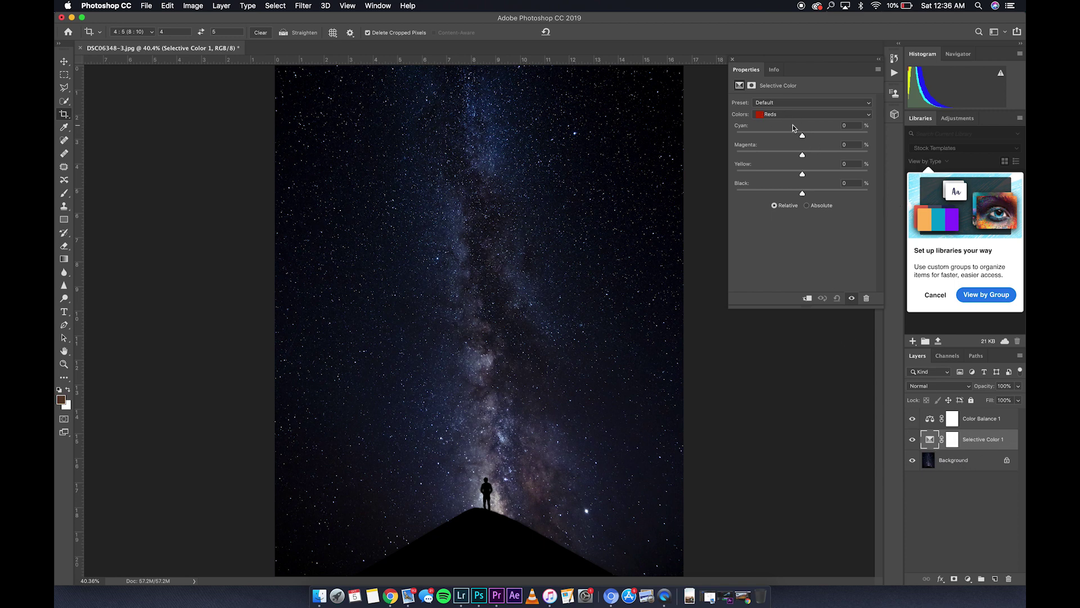
Step: In Selective Color, reduce cyan in Reds, tweak magenta in Cyans, and set Magentas cyan to -100
{"action": "left_click_drag", "start_coordinate": [803, 136], "coordinate": [799, 137]}
{"action": "left_click", "coordinate": [801, 115]}
{"action": "left_click", "coordinate": [790, 136]}
{"action": "left_click_drag", "start_coordinate": [803, 157], "coordinate": [761, 163]}
{"action": "mouse_move", "coordinate": [834, 154]}
{"action": "left_mouse_down"}
{"action": "mouse_move", "coordinate": [729, 164]}
{"action": "mouse_move", "coordinate": [832, 161]}
{"action": "left_mouse_up"}
{"action": "left_click", "coordinate": [793, 115]}
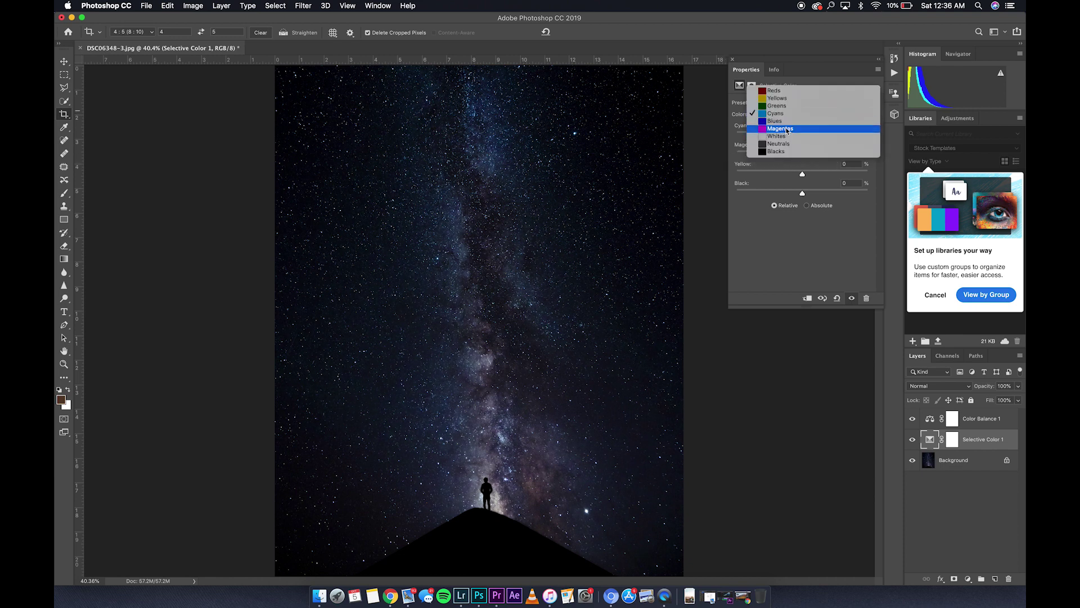
{"action": "left_click", "coordinate": [794, 132]}
{"action": "left_click_drag", "start_coordinate": [802, 136], "coordinate": [755, 160]}
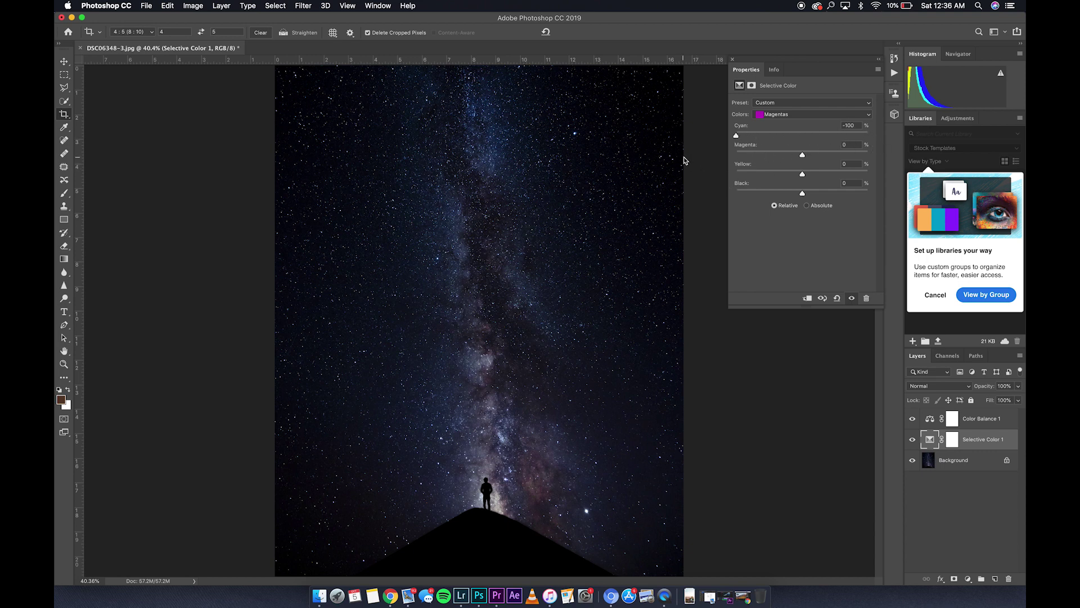
Step: Set the Selective Color Blacks range to Yellow +1 and Black -2
{"action": "left_click", "coordinate": [804, 115]}
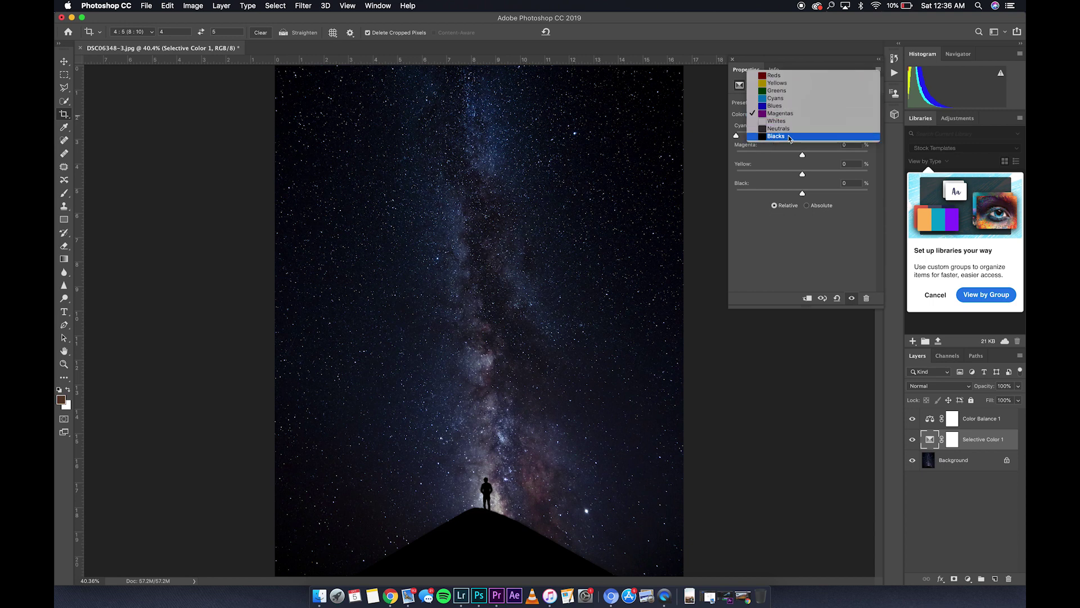
{"action": "left_click", "coordinate": [775, 227]}
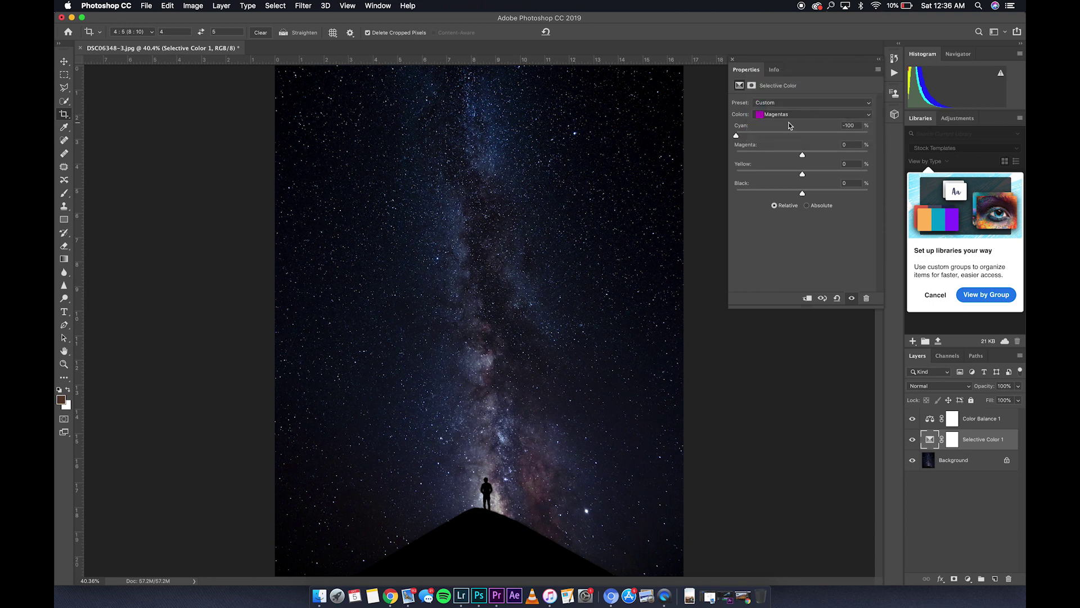
{"action": "left_click", "coordinate": [789, 123]}
{"action": "key", "text": "Down"}
{"action": "key", "text": "Down"}
{"action": "key", "text": "Down"}
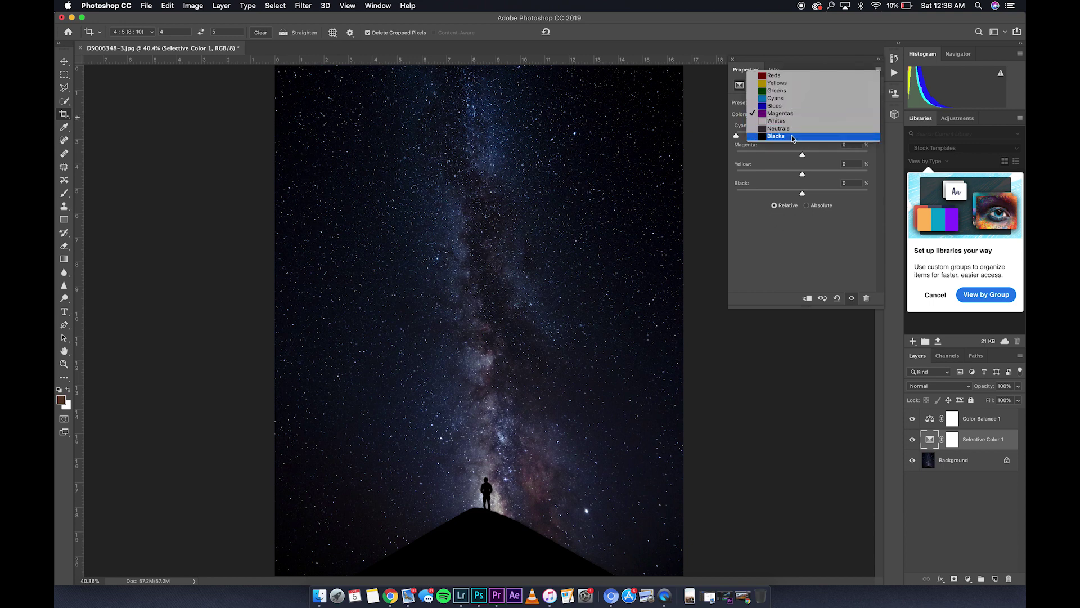
{"action": "key", "text": "Return"}
{"action": "left_click_drag", "start_coordinate": [800, 192], "coordinate": [803, 194]}
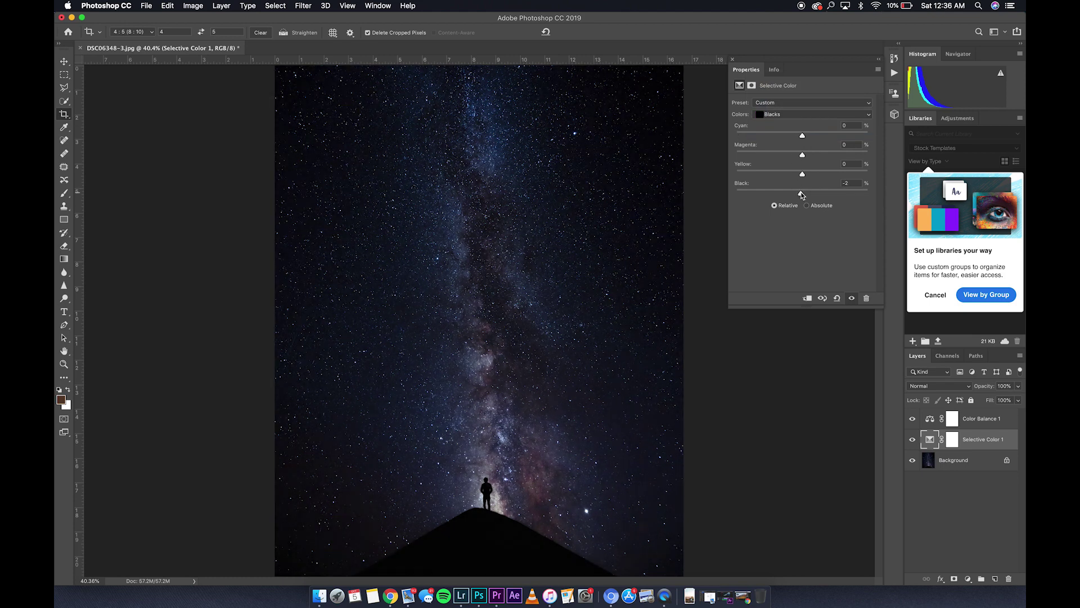
{"action": "left_click_drag", "start_coordinate": [802, 195], "coordinate": [801, 194]}
{"action": "left_click_drag", "start_coordinate": [803, 175], "coordinate": [804, 176]}
{"action": "left_click_drag", "start_coordinate": [803, 176], "coordinate": [803, 176]}
{"action": "left_click", "coordinate": [799, 116]}
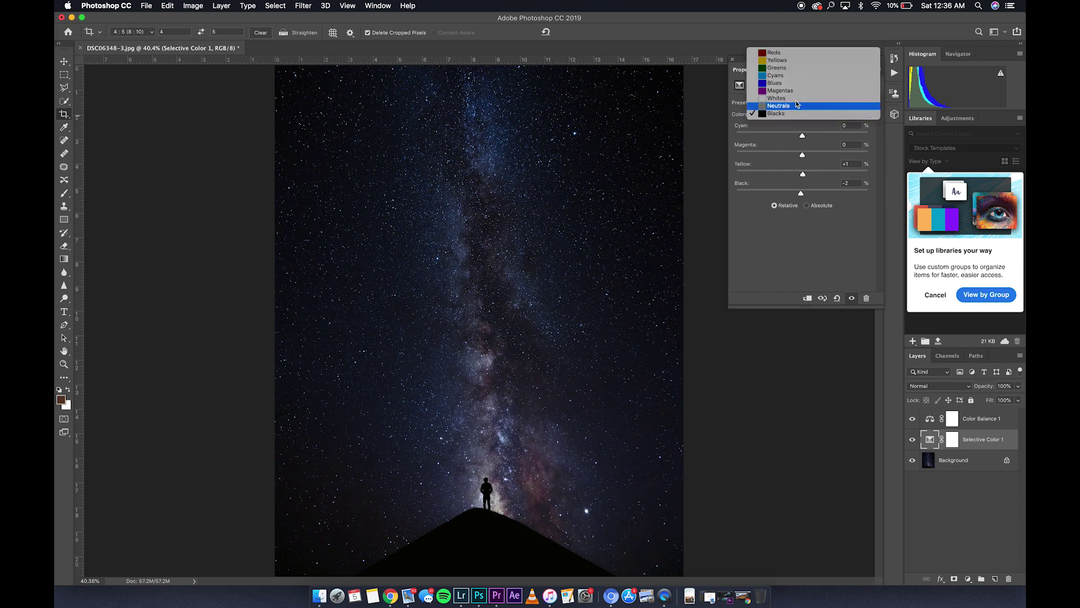
Step: Adjust the Selective Color Yellows: change cyan, add a little magenta, reduce black
{"action": "left_click", "coordinate": [789, 60]}
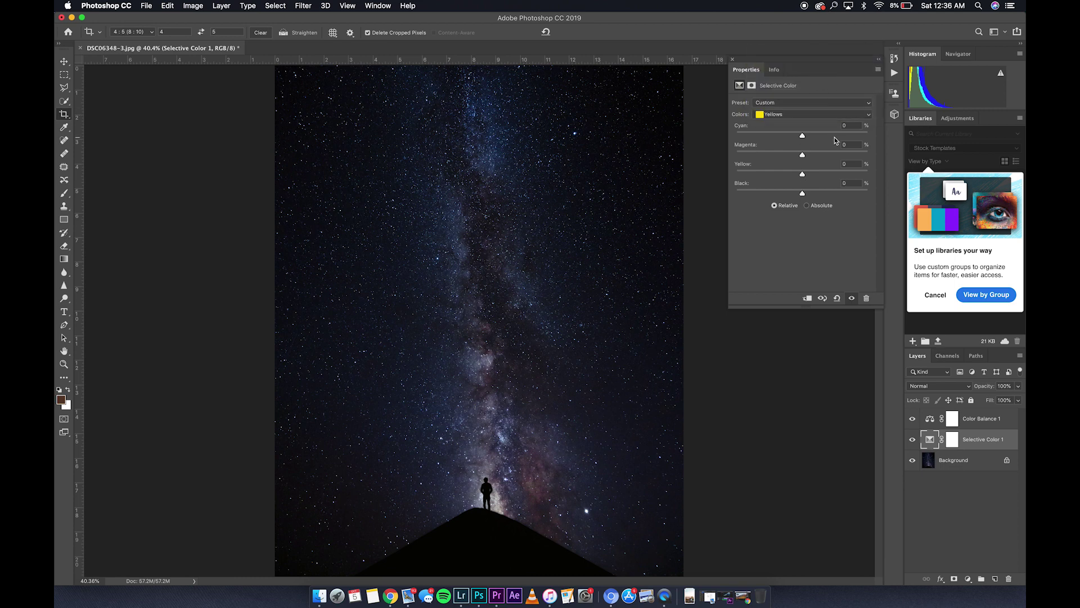
{"action": "left_click_drag", "start_coordinate": [802, 136], "coordinate": [732, 136]}
{"action": "left_click_drag", "start_coordinate": [804, 155], "coordinate": [830, 156]}
{"action": "left_click_drag", "start_coordinate": [808, 159], "coordinate": [829, 176]}
{"action": "left_click_drag", "start_coordinate": [802, 193], "coordinate": [871, 190]}
Step: Set the Selective Color Reds to Cyan -100, Magenta +37, Yellow +34, Black -47
{"action": "left_click", "coordinate": [780, 115]}
{"action": "left_click", "coordinate": [776, 105]}
{"action": "left_click_drag", "start_coordinate": [802, 137], "coordinate": [738, 149]}
{"action": "mouse_move", "coordinate": [820, 174]}
{"action": "left_mouse_down"}
{"action": "mouse_move", "coordinate": [821, 156]}
{"action": "mouse_move", "coordinate": [791, 157]}
{"action": "mouse_move", "coordinate": [838, 157]}
{"action": "mouse_move", "coordinate": [827, 160]}
{"action": "left_mouse_up"}
{"action": "left_click_drag", "start_coordinate": [803, 193], "coordinate": [759, 210]}
{"action": "left_click", "coordinate": [782, 114]}
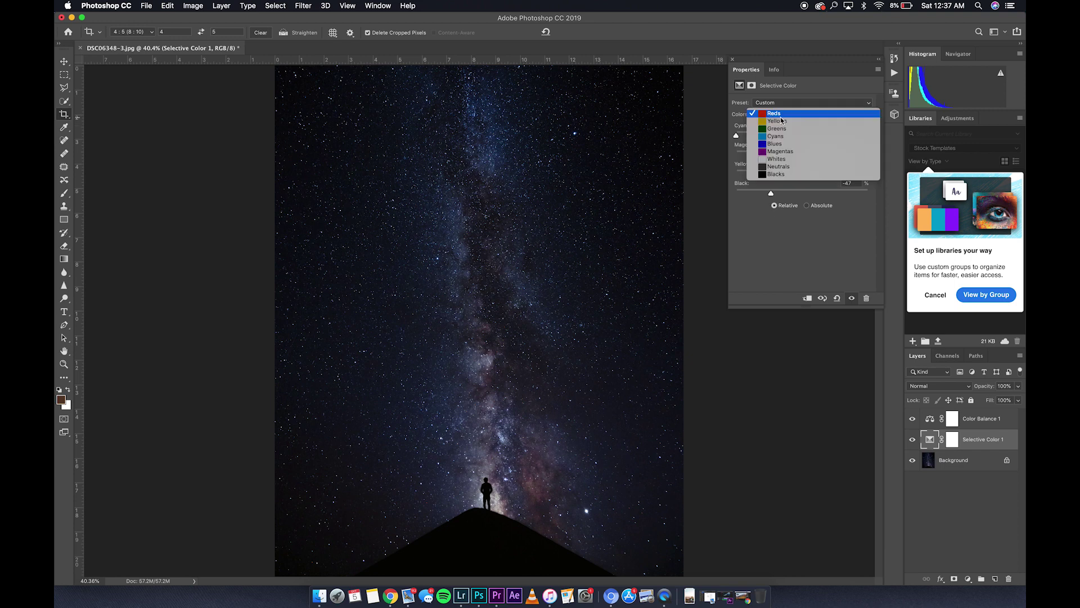
{"action": "left_click", "coordinate": [796, 245]}
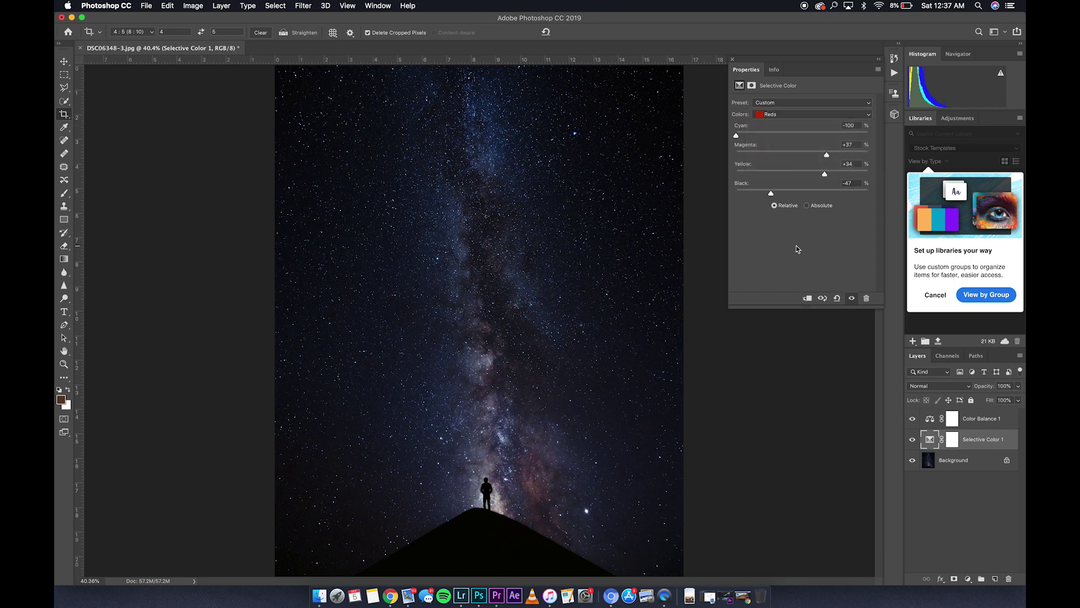
Step: Hide and reshow the Selective Color layer to compare its effect
{"action": "left_click", "coordinate": [911, 444]}
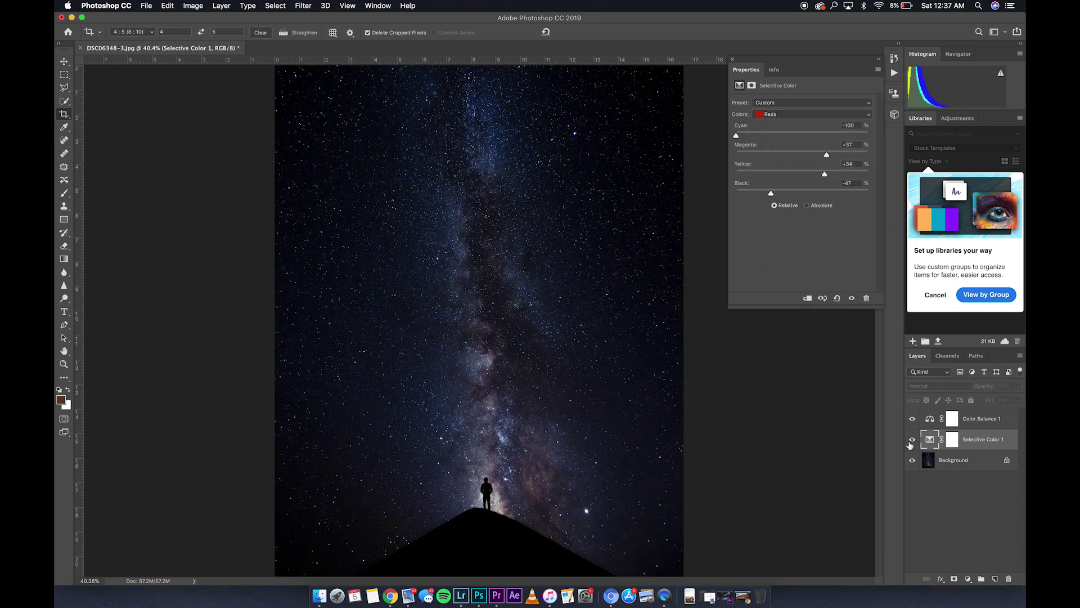
{"action": "left_click", "coordinate": [912, 443]}
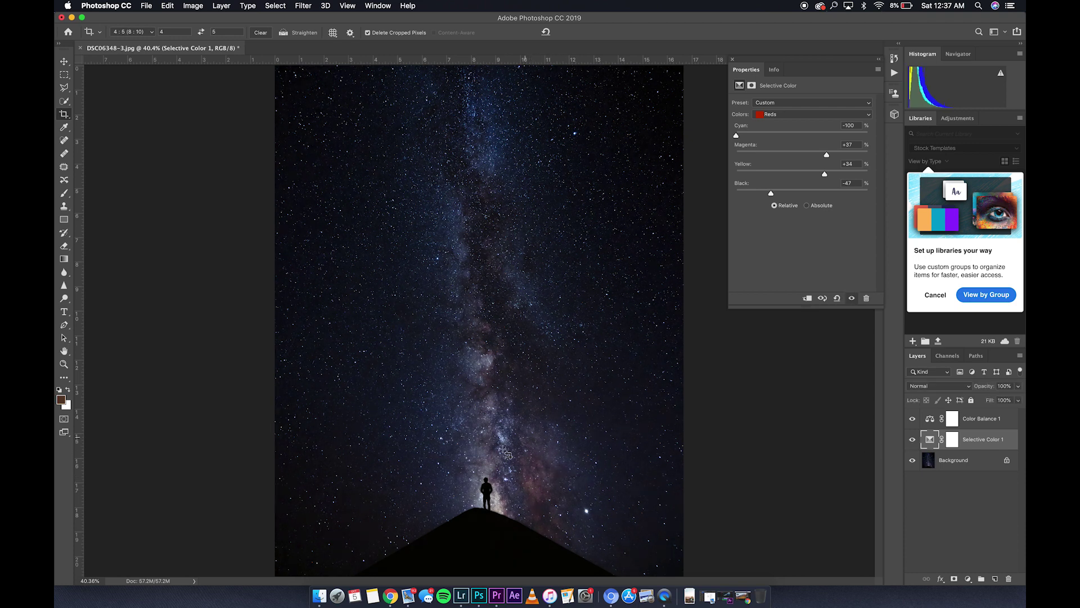
{"action": "left_click", "coordinate": [930, 419]}
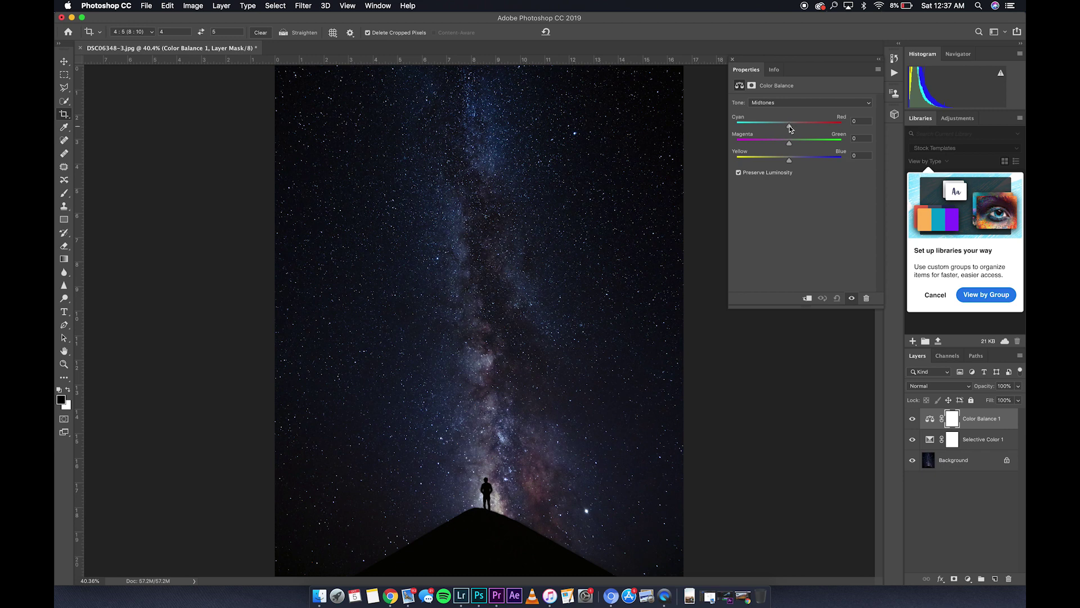
Step: Nudge the Color Balance midtones toward red, magenta and blue
{"action": "left_click_drag", "start_coordinate": [789, 127], "coordinate": [794, 126]}
{"action": "left_click_drag", "start_coordinate": [787, 146], "coordinate": [793, 145]}
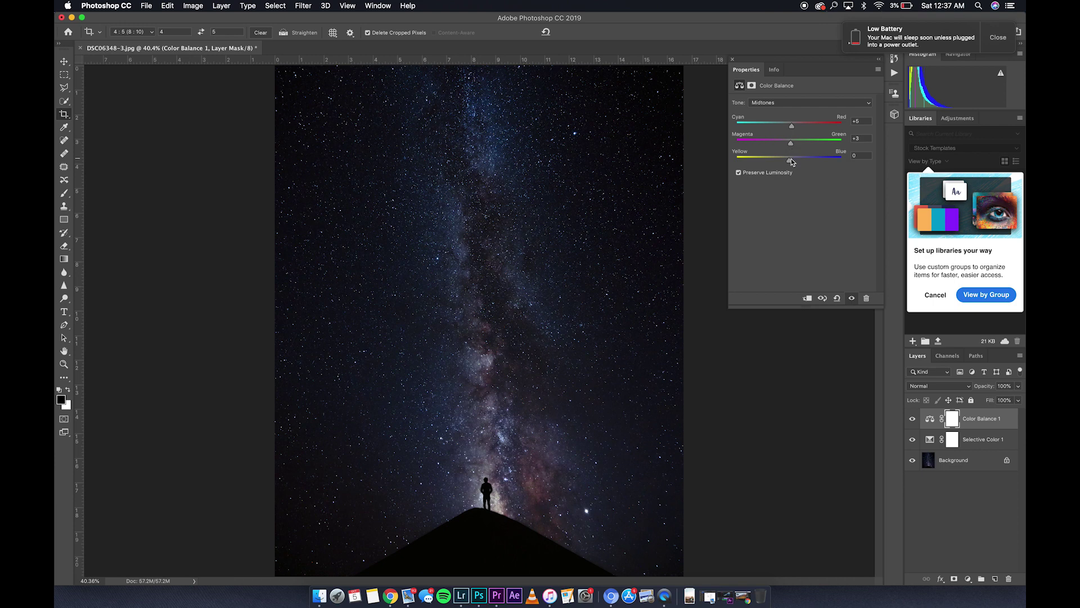
{"action": "left_click_drag", "start_coordinate": [791, 163], "coordinate": [793, 161]}
{"action": "left_click_drag", "start_coordinate": [791, 125], "coordinate": [794, 125]}
Step: Set the Color Balance highlights to Cyan -1, Magenta -2, Yellow -10
{"action": "left_click", "coordinate": [788, 102]}
{"action": "left_click", "coordinate": [786, 110]}
{"action": "left_click_drag", "start_coordinate": [790, 161], "coordinate": [788, 145]}
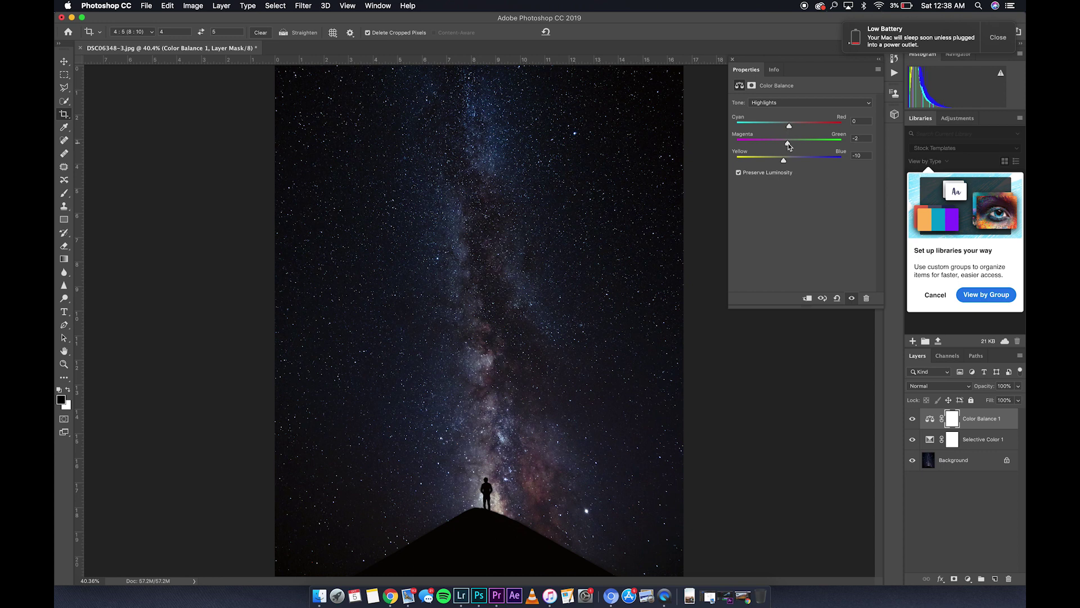
{"action": "left_click_drag", "start_coordinate": [789, 129], "coordinate": [788, 126]}
{"action": "left_click_drag", "start_coordinate": [789, 126], "coordinate": [789, 127]}
Step: Toggle the Color Balance layer on and off to compare, leaving it on
{"action": "left_click", "coordinate": [998, 37]}
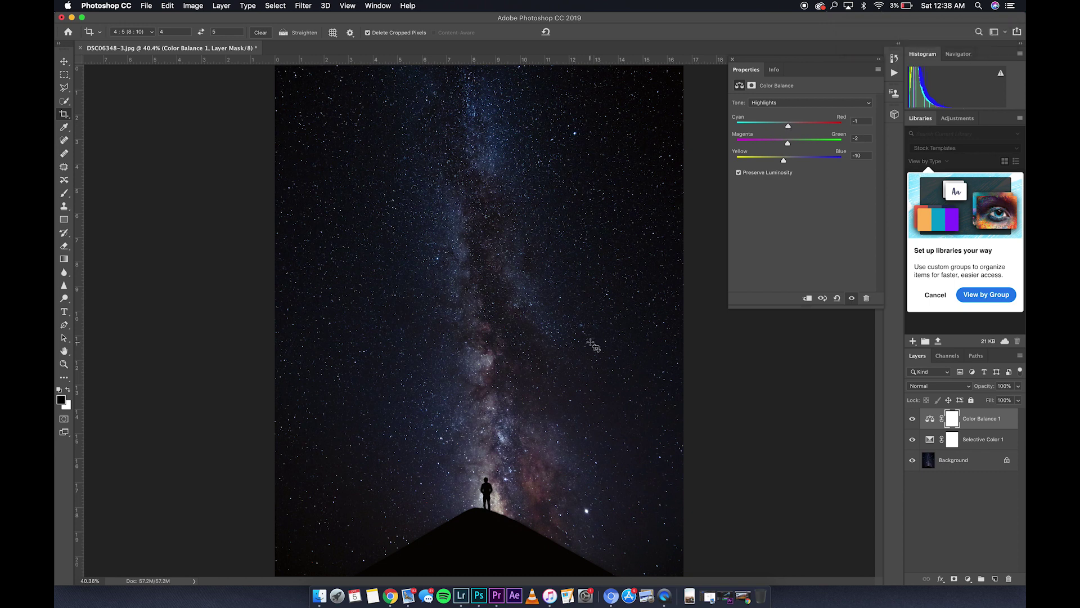
{"action": "left_click", "coordinate": [912, 419]}
{"action": "left_click", "coordinate": [912, 420]}
{"action": "left_click", "coordinate": [912, 419]}
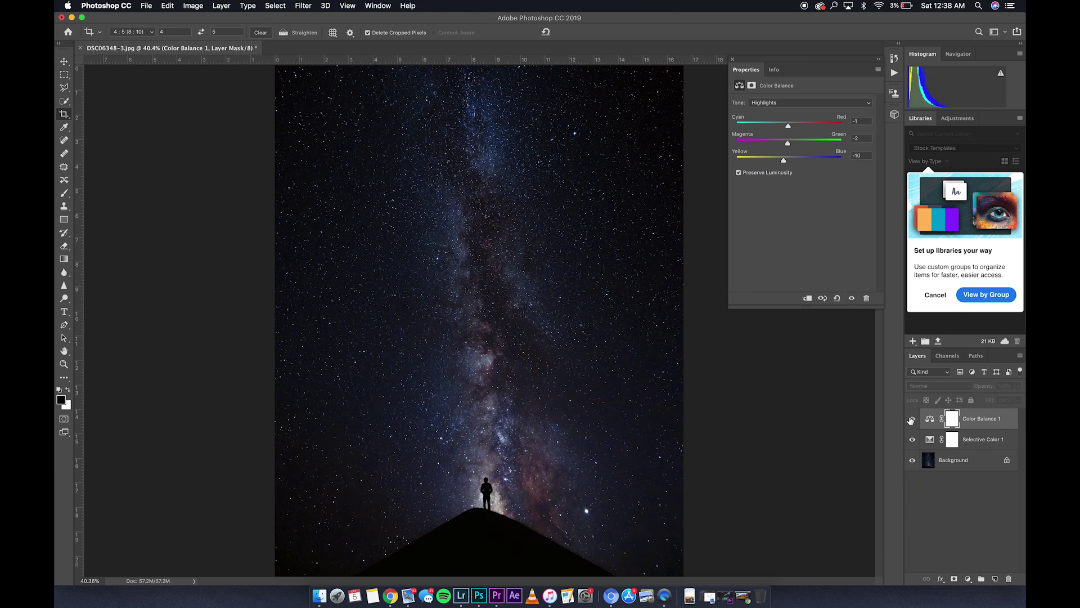
{"action": "left_click", "coordinate": [911, 420]}
{"action": "left_click", "coordinate": [912, 420]}
{"action": "left_click", "coordinate": [911, 419]}
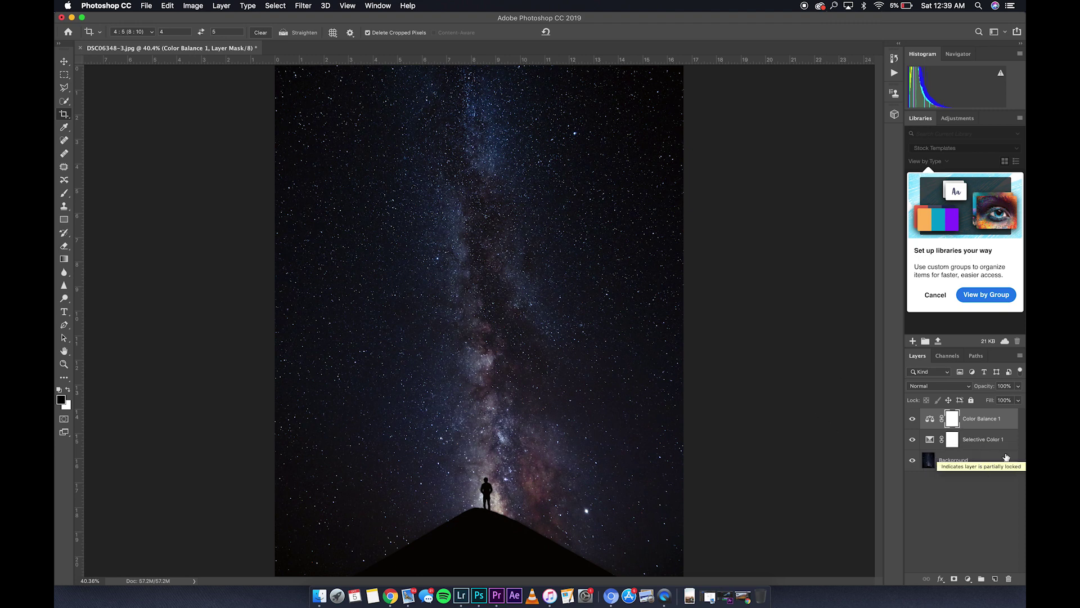
{"action": "left_click", "coordinate": [968, 580]}
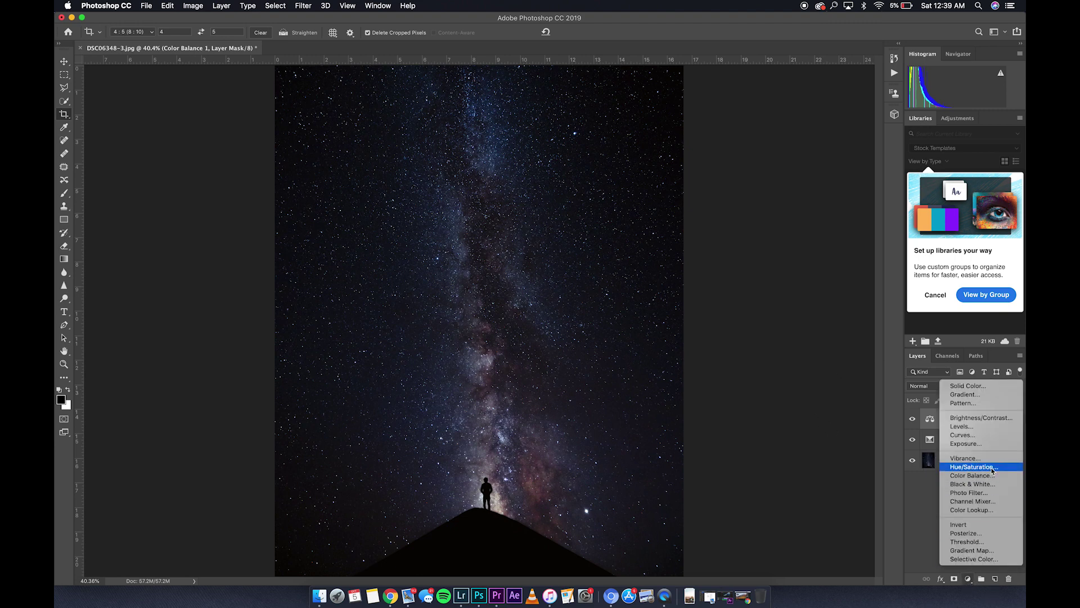
Step: Add a Brightness/Contrast adjustment layer with Brightness about 41 and Contrast 12
{"action": "left_click", "coordinate": [980, 417]}
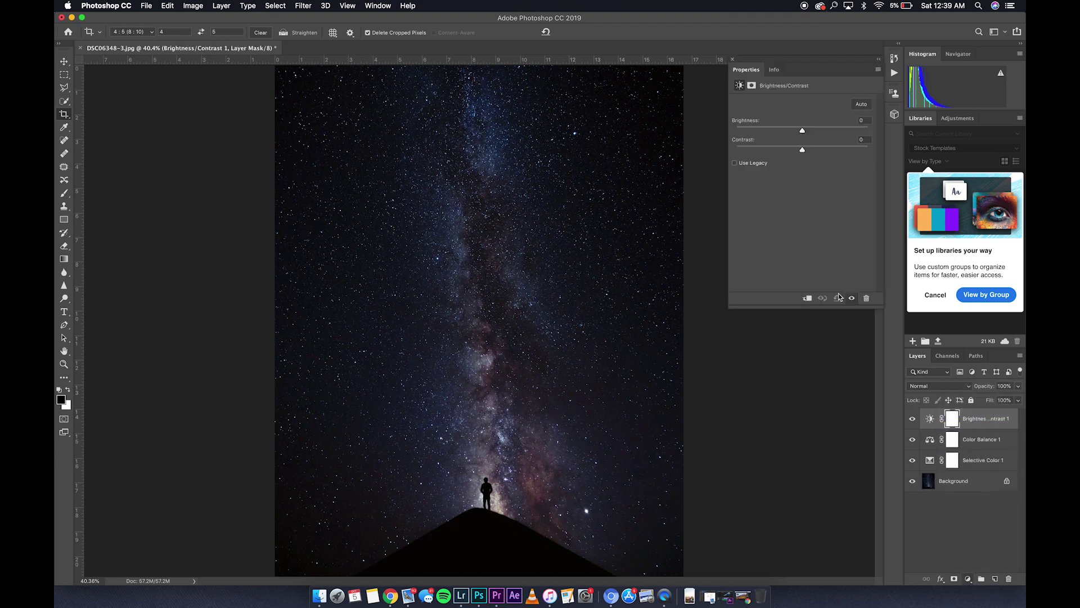
{"action": "mouse_move", "coordinate": [802, 132]}
{"action": "left_mouse_down"}
{"action": "mouse_move", "coordinate": [826, 130]}
{"action": "mouse_move", "coordinate": [809, 150]}
{"action": "left_mouse_up"}
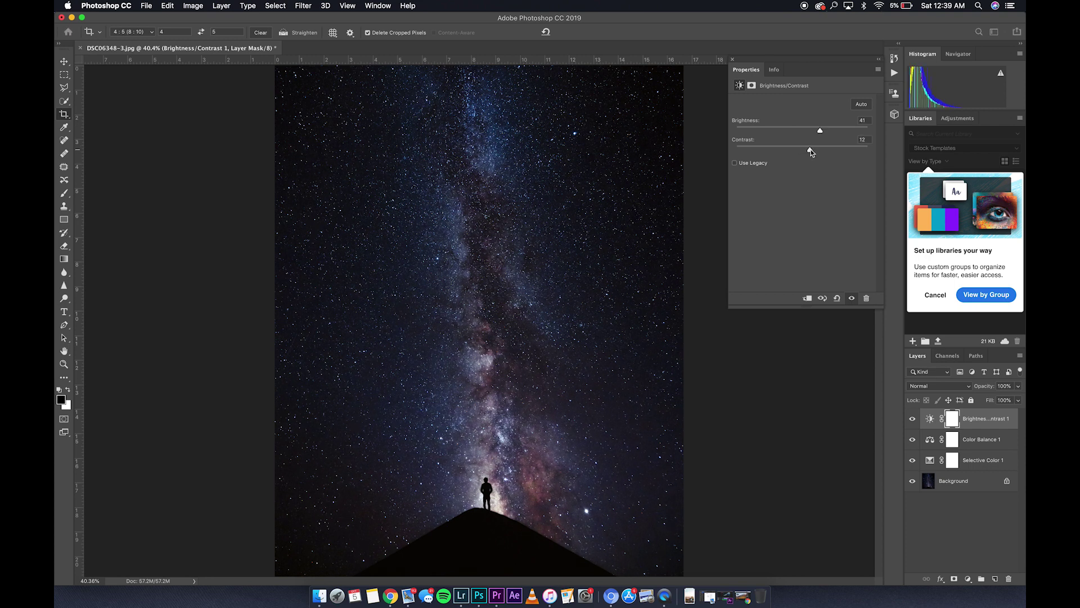
{"action": "left_click", "coordinate": [733, 60]}
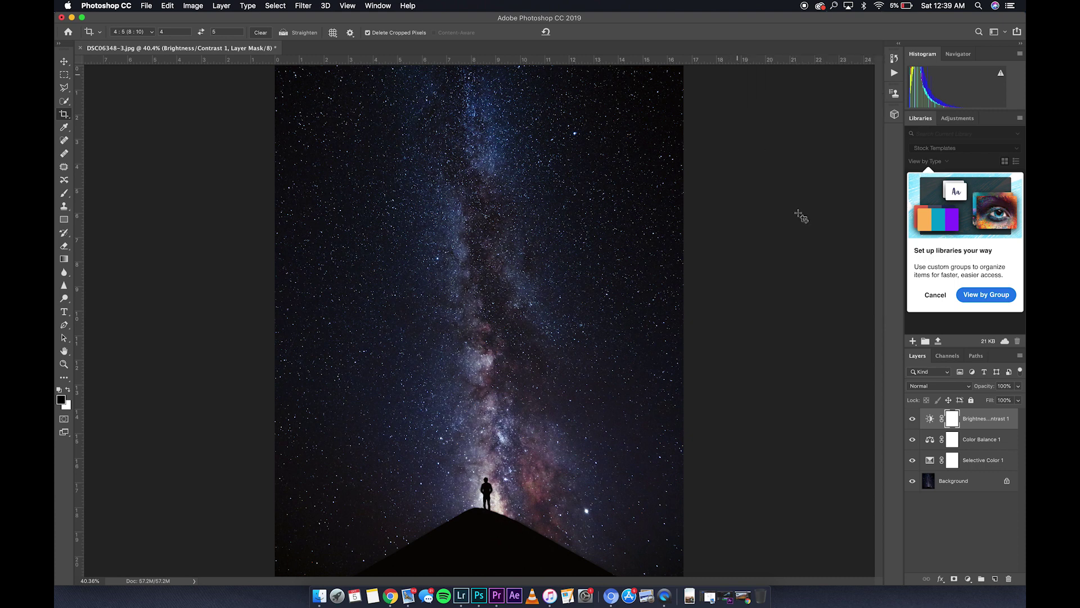
Step: Toggle the Brightness/Contrast, Color Balance and Selective Color layers to compare, leaving all on
{"action": "left_click", "coordinate": [913, 419]}
{"action": "left_click", "coordinate": [913, 419]}
{"action": "left_click", "coordinate": [913, 419]}
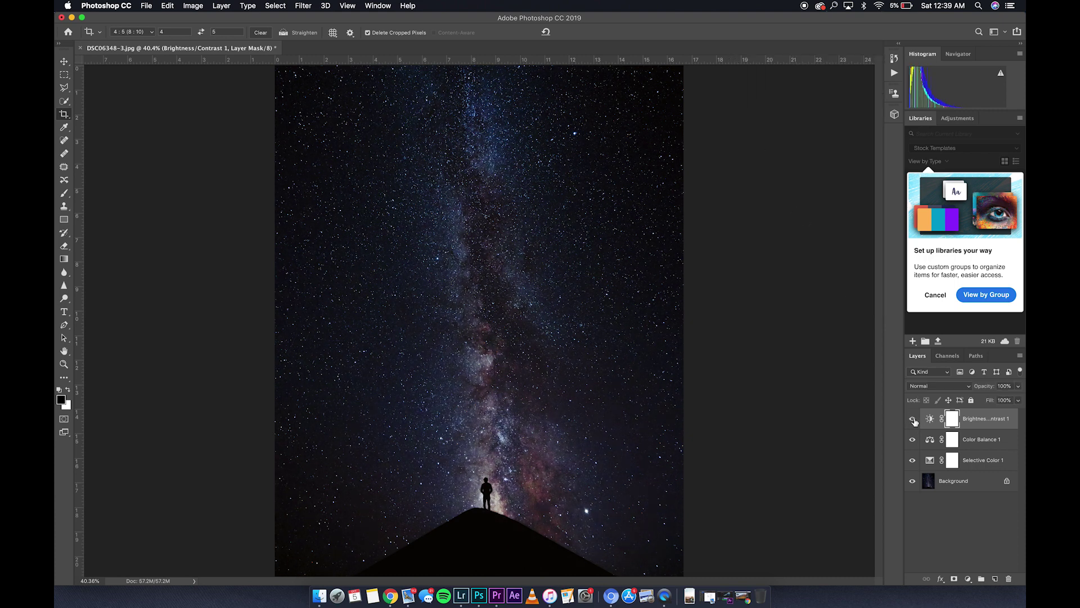
{"action": "left_click", "coordinate": [913, 419]}
{"action": "left_click", "coordinate": [913, 419]}
{"action": "left_click", "coordinate": [913, 419]}
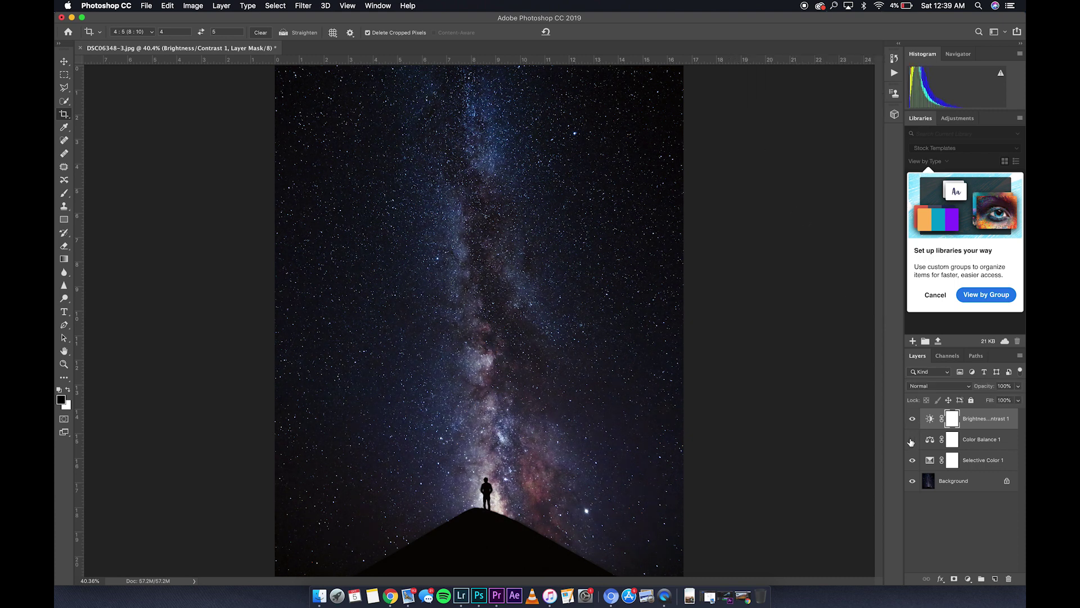
{"action": "left_click", "coordinate": [912, 439]}
{"action": "left_click", "coordinate": [912, 460]}
{"action": "left_click", "coordinate": [911, 461]}
{"action": "left_click", "coordinate": [912, 460]}
{"action": "left_click", "coordinate": [911, 460]}
Step: Save the image as JPEG DSC06348-3 copy.jpg, replacing the existing file, and minimize Photoshop
{"action": "left_click", "coordinate": [148, 6]}
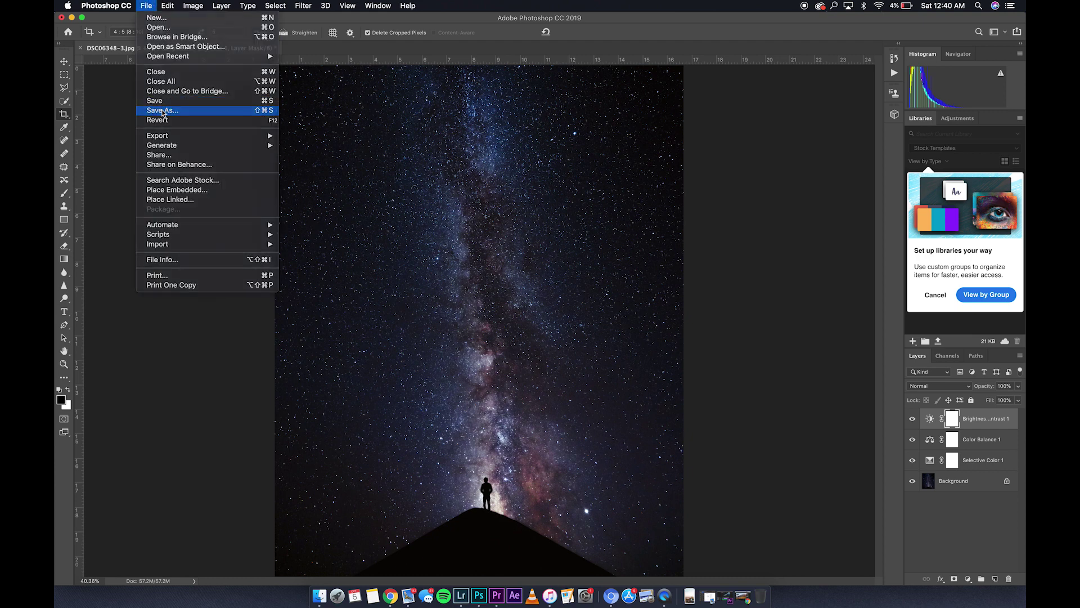
{"action": "left_click", "coordinate": [163, 111]}
{"action": "left_click", "coordinate": [540, 225]}
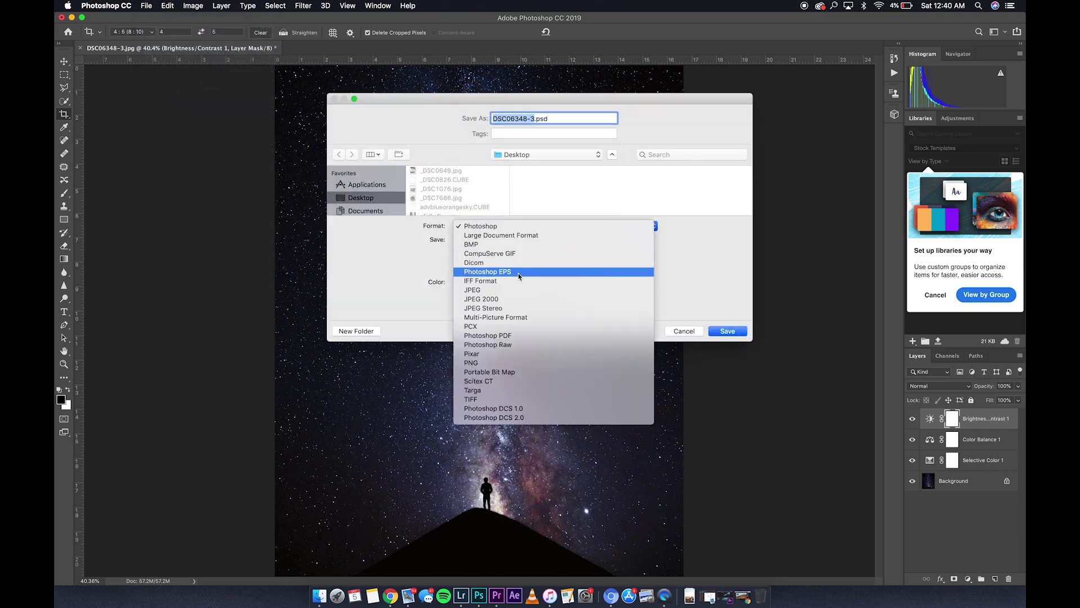
{"action": "left_click", "coordinate": [490, 292]}
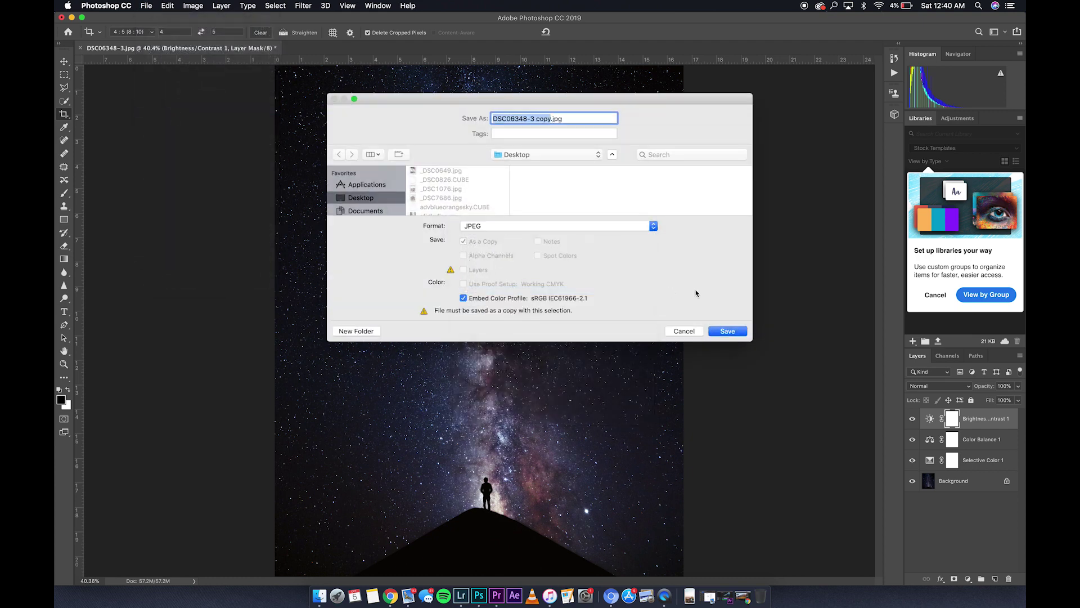
{"action": "left_click", "coordinate": [726, 332]}
{"action": "left_click", "coordinate": [612, 167]}
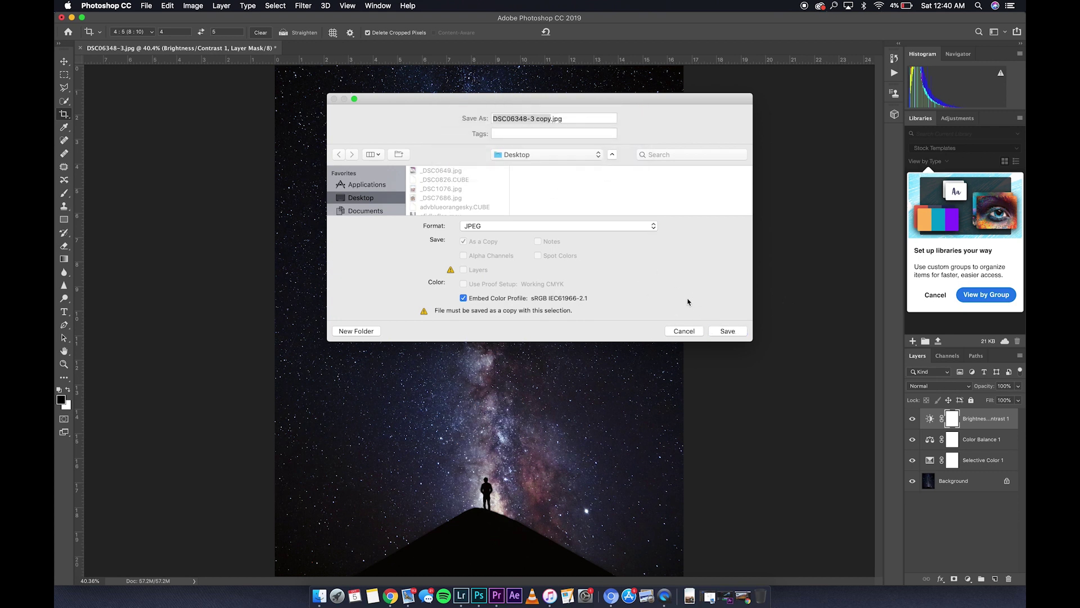
{"action": "left_click", "coordinate": [728, 331]}
{"action": "left_click", "coordinate": [603, 159]}
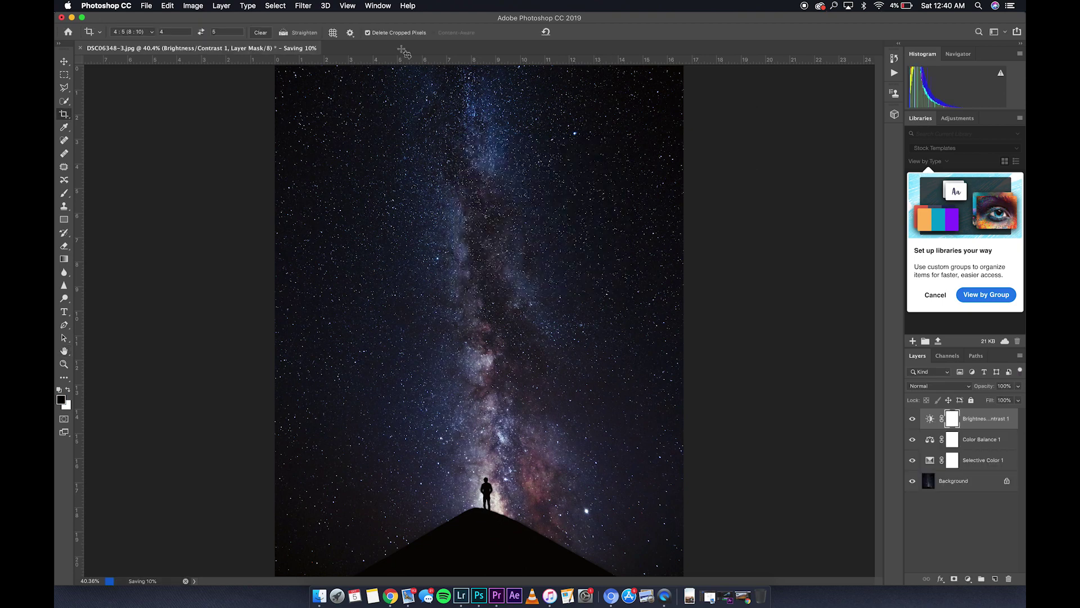
{"action": "left_click", "coordinate": [71, 19]}
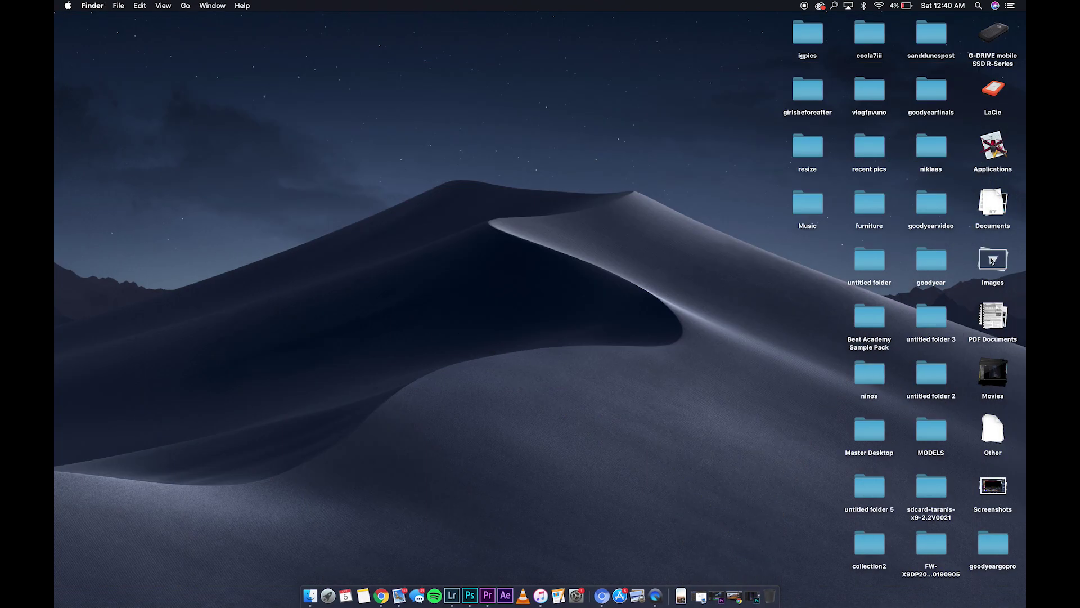
Step: Select DSC06348-3 copy.jpg and DSC06348 copy1.jpg in the Images stack and Quick Look them
{"action": "left_click", "coordinate": [992, 260]}
{"action": "left_click", "coordinate": [997, 319]}
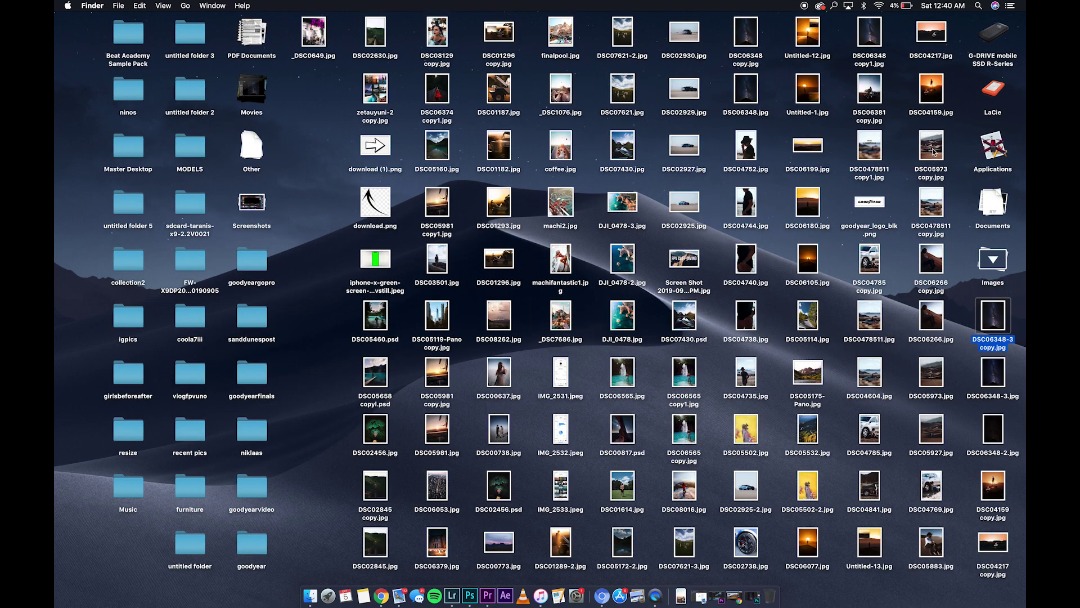
{"action": "left_click", "coordinate": [871, 41], "text": "super"}
{"action": "key", "text": "space"}
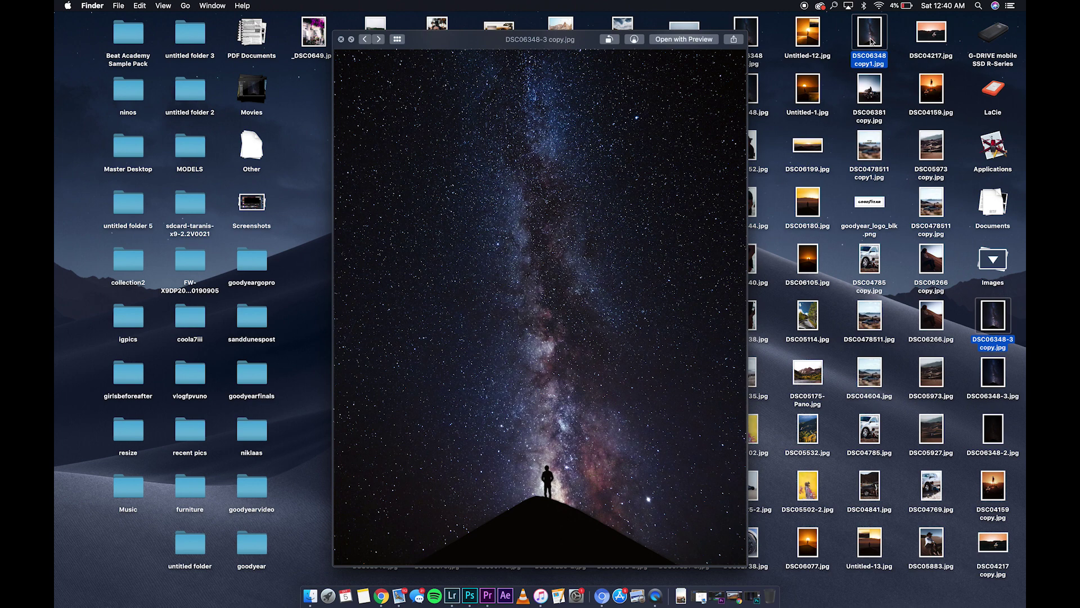
Step: Flip between the two previews to compare, ending on DSC06348-3 copy.jpg
{"action": "key", "text": "Right"}
{"action": "key", "text": "Left"}
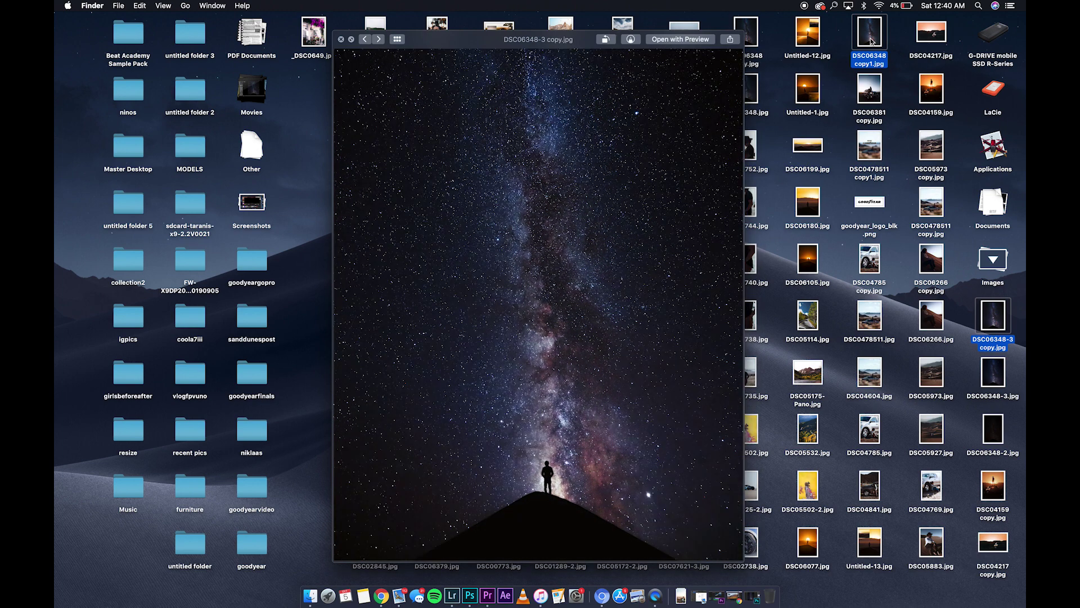
{"action": "key", "text": "Right"}
{"action": "key", "text": "Left"}
{"action": "key", "text": "Right"}
{"action": "key", "text": "Left"}
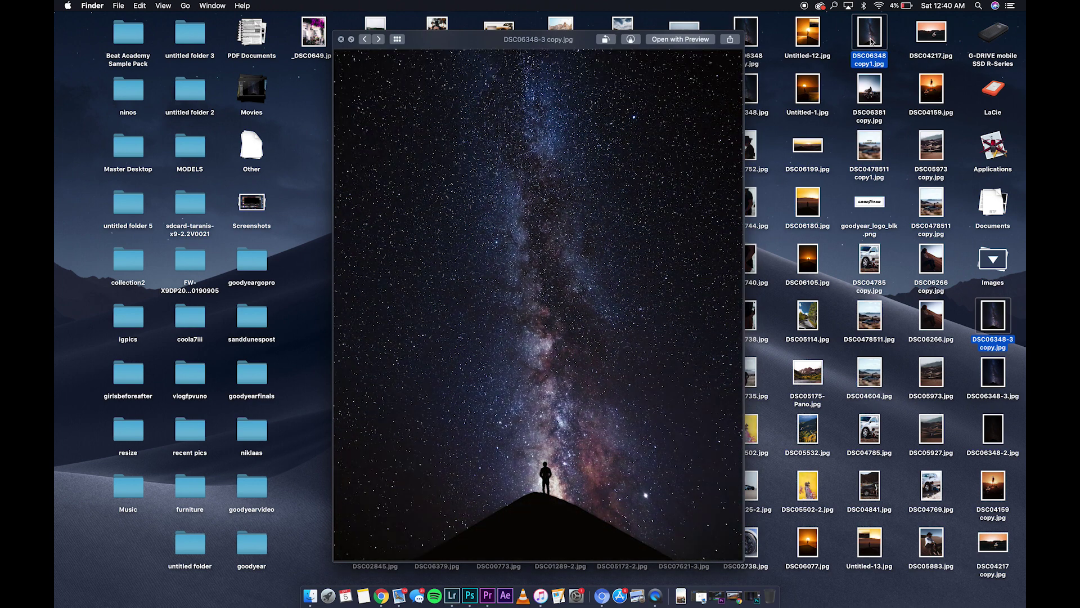
{"action": "key", "text": "Right"}
{"action": "key", "text": "Left"}
{"action": "key", "text": "Right"}
{"action": "key", "text": "Left"}
{"action": "key", "text": "Right"}
{"action": "key", "text": "Left"}
{"action": "key", "text": "Right"}
{"action": "key", "text": "Left"}
{"action": "key", "text": "Right"}
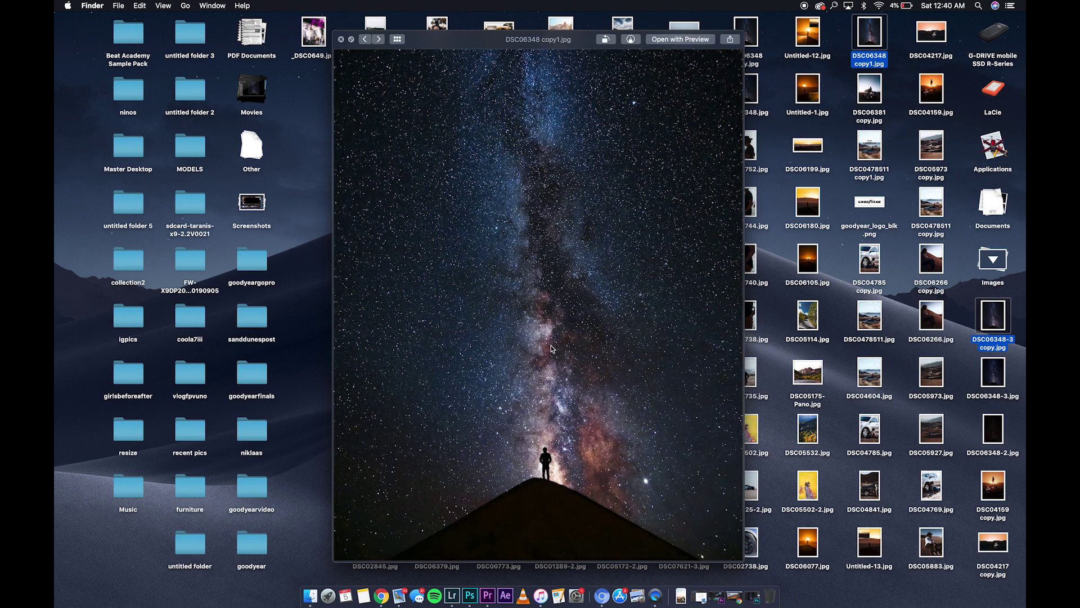
{"action": "key", "text": "Left"}
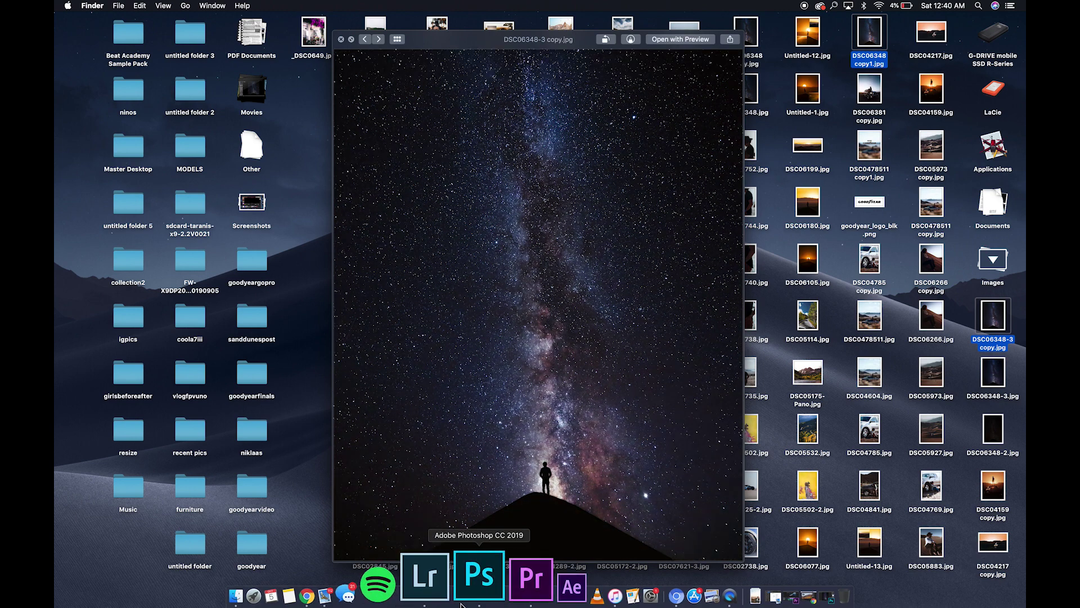
Step: Toggle DSC06348.ARW in Lightroom's Develop module between its unedited original and the edited version
{"action": "left_click", "coordinate": [450, 586]}
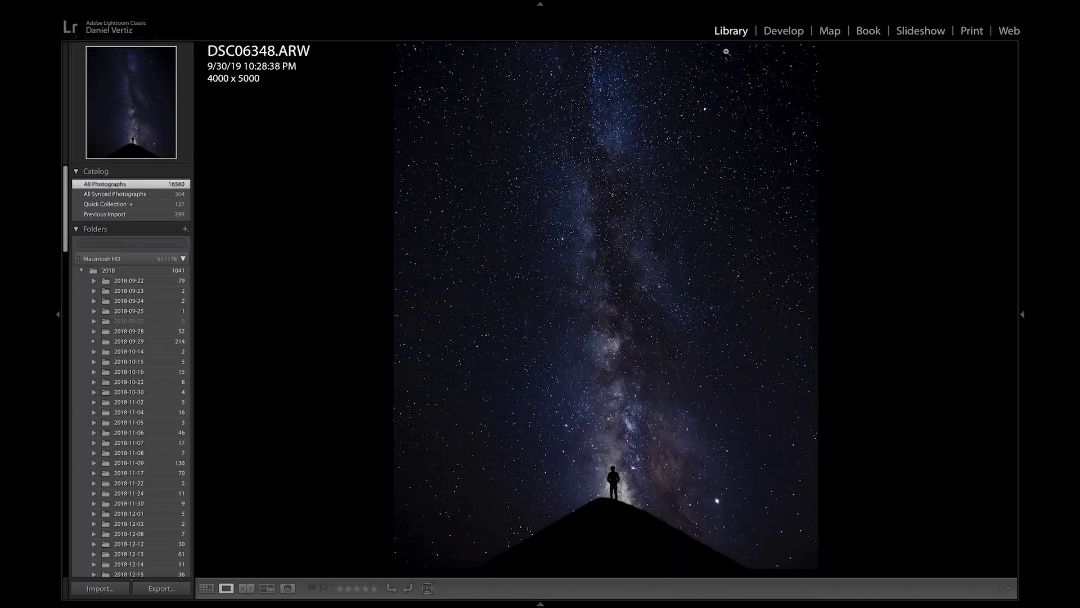
{"action": "left_click", "coordinate": [773, 33]}
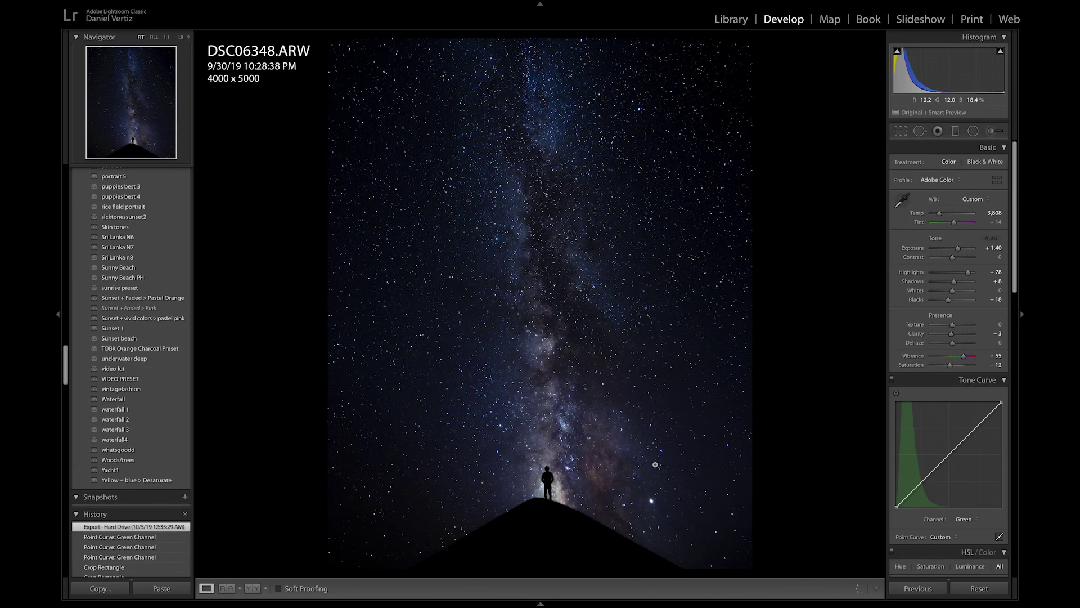
{"action": "key", "text": "backslash"}
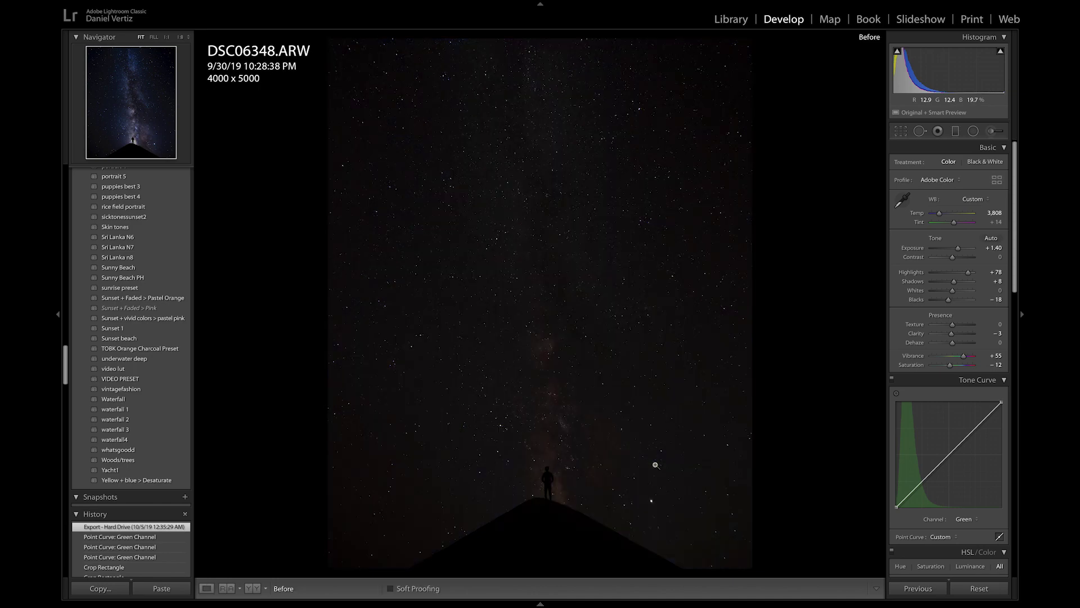
{"action": "key", "text": "backslash"}
{"action": "key", "text": "backslash"}
{"action": "key", "text": "backslash"}
{"action": "key", "text": "backslash"}
{"action": "key", "text": "backslash"}
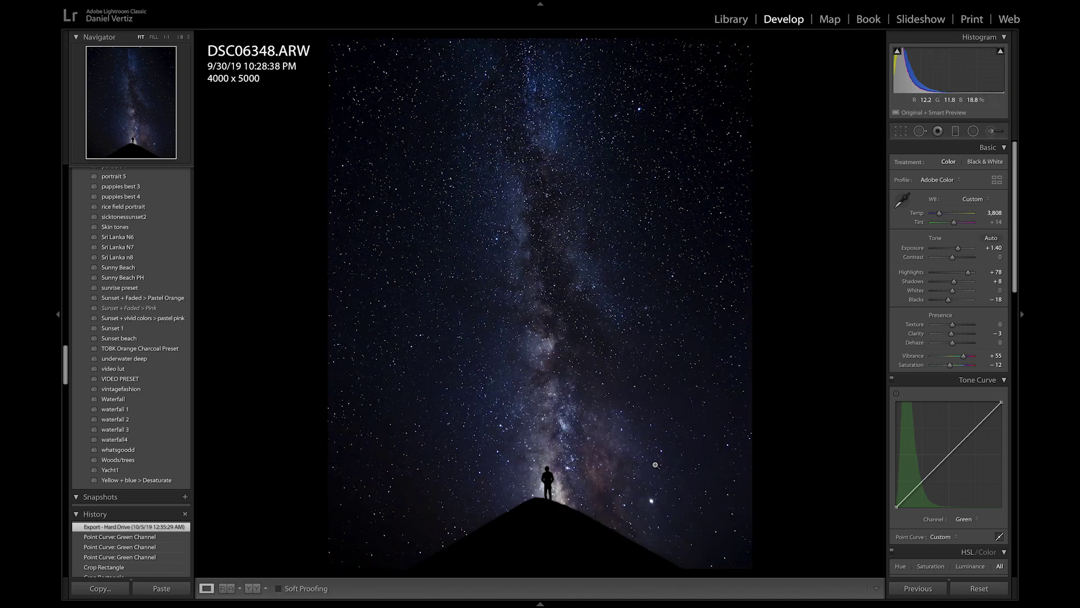
{"action": "key", "text": "ctrl+Left"}
Step: Compare DSC06348-3 with its adjustment layers hidden, leaving all three on, then return to Lightroom
{"action": "left_click", "coordinate": [469, 595]}
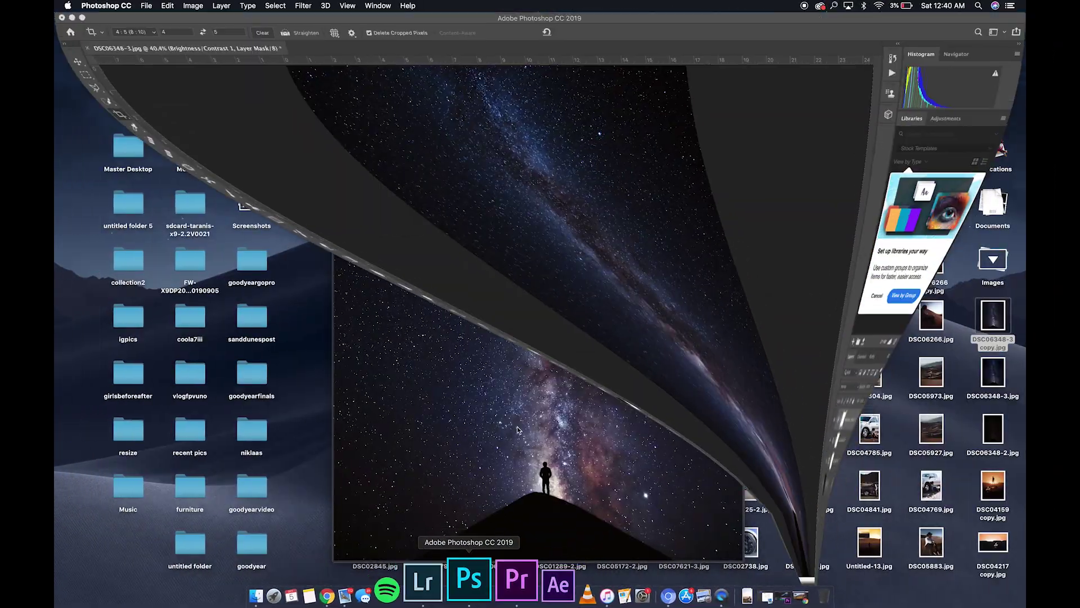
{"action": "mouse_move", "coordinate": [912, 419]}
{"action": "left_mouse_down"}
{"action": "mouse_move", "coordinate": [912, 461]}
{"action": "mouse_move", "coordinate": [913, 422]}
{"action": "left_mouse_up"}
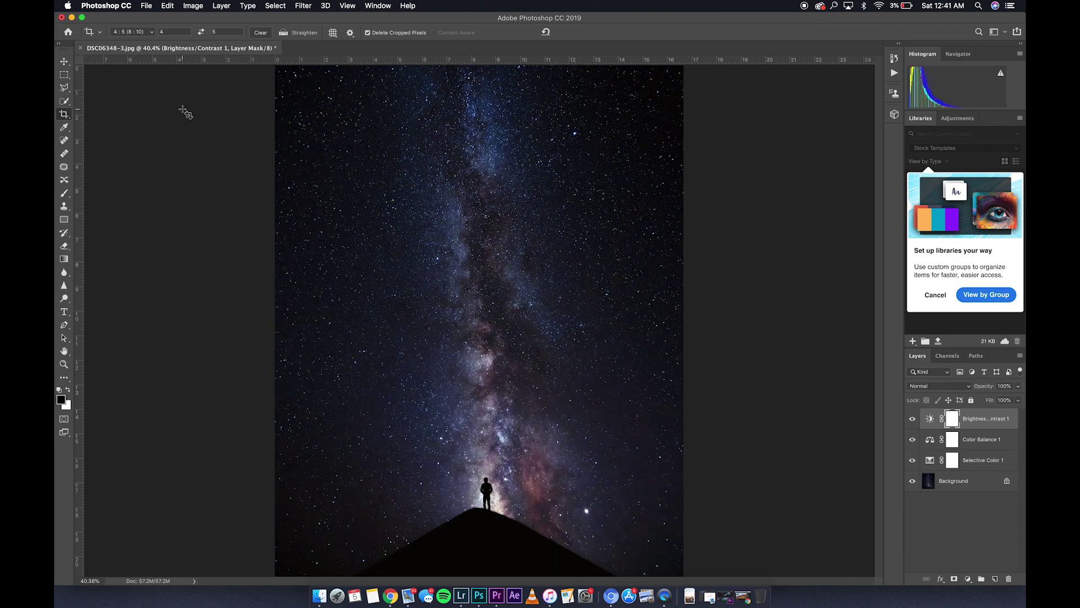
{"action": "left_click", "coordinate": [72, 18]}
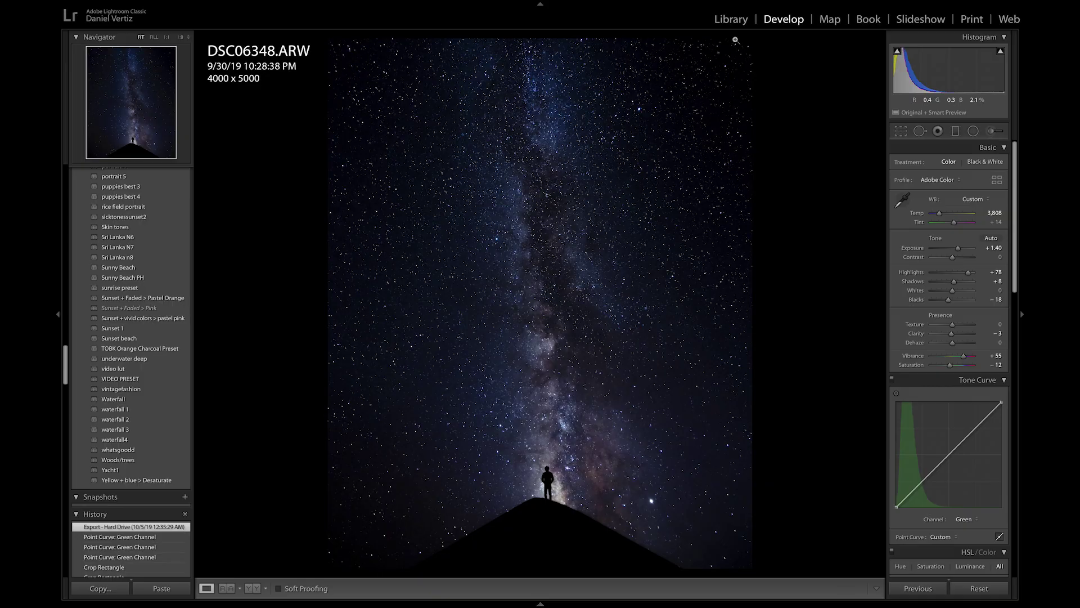